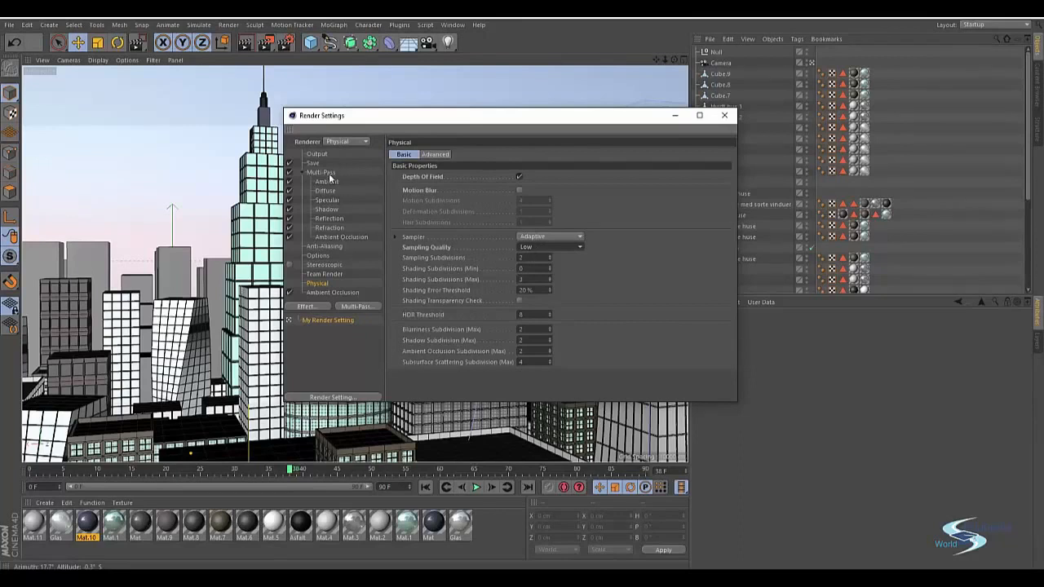
Add the image layers to the Multi-Pass render output.
click(322, 172)
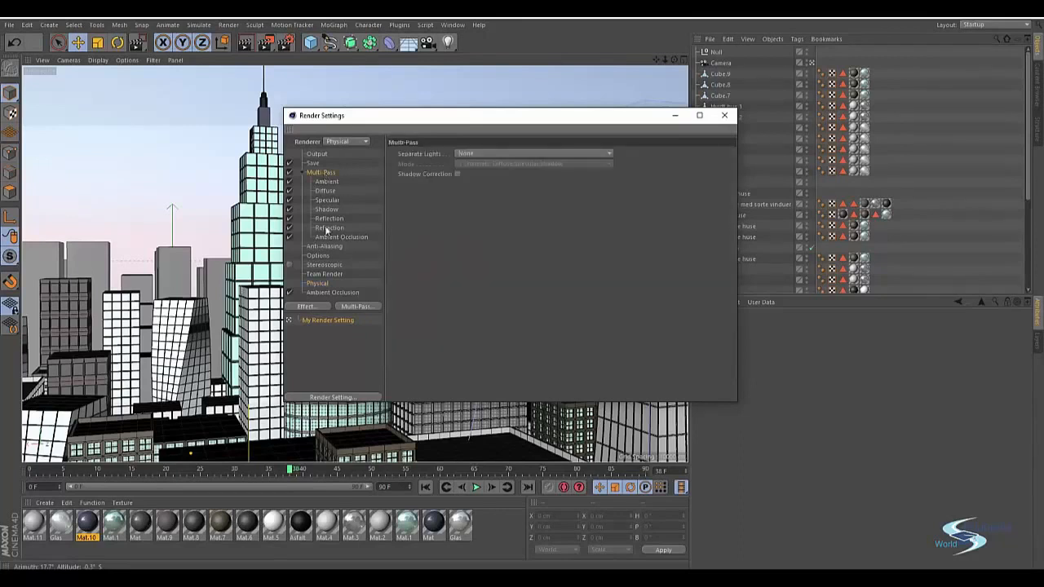
click(349, 306)
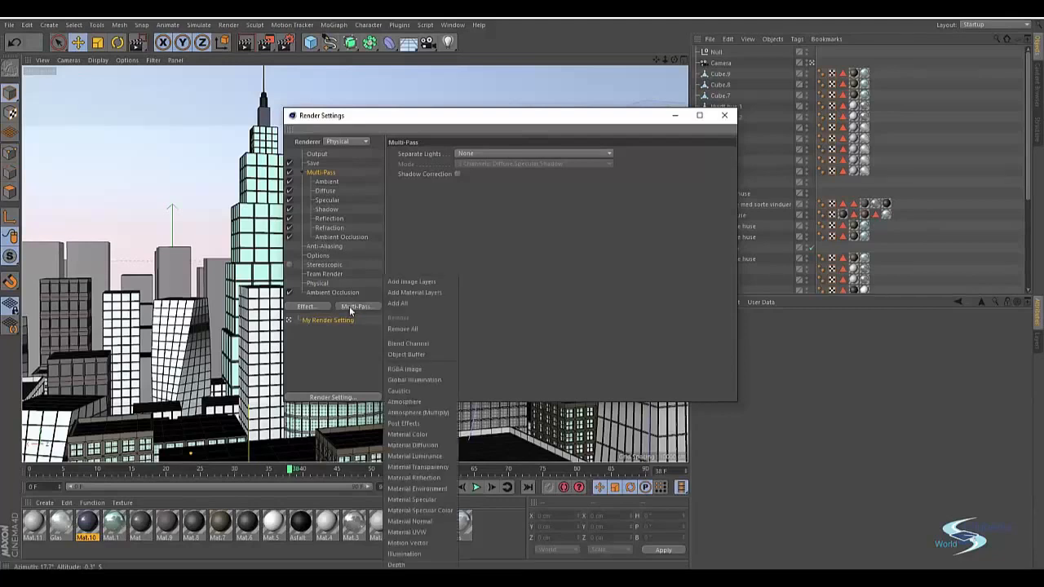
click(421, 282)
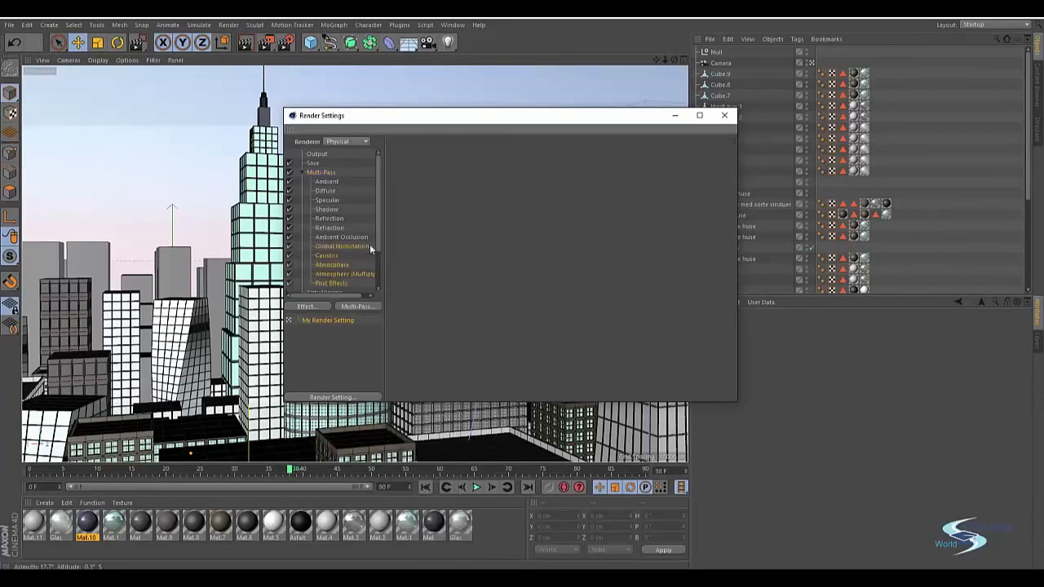
Add all remaining passes to the Multi-Pass output, including RGBA image, material, motion vector, illumination and depth layers.
click(356, 219)
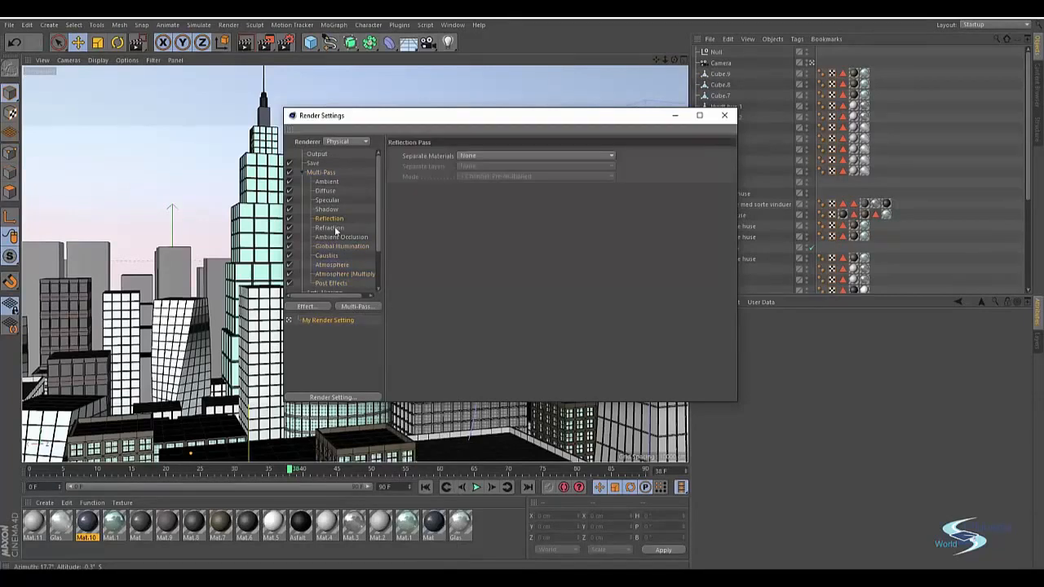
click(356, 307)
click(411, 330)
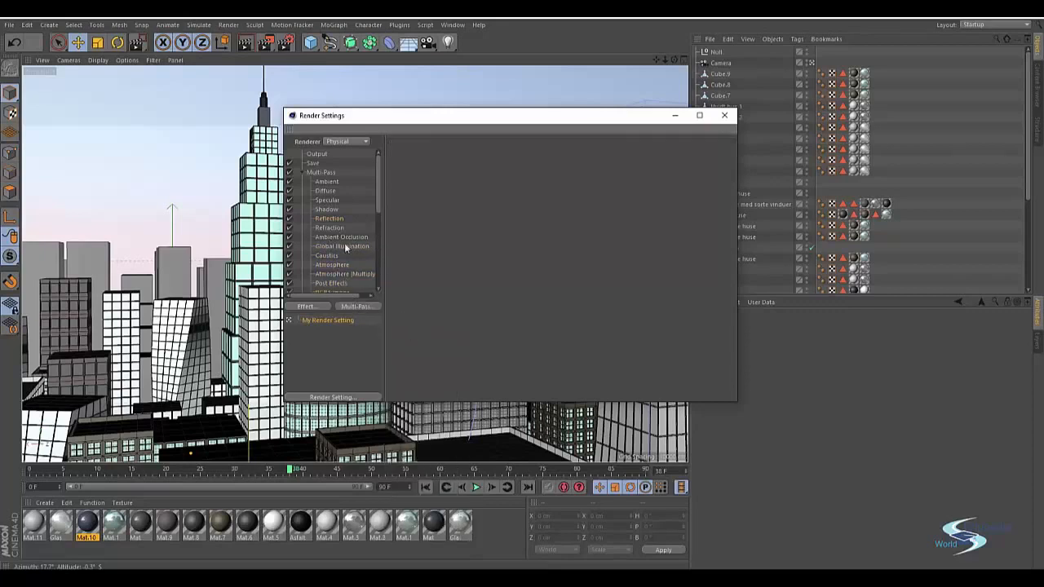
scroll(342, 242, down, 3)
scroll(337, 240, down, 3)
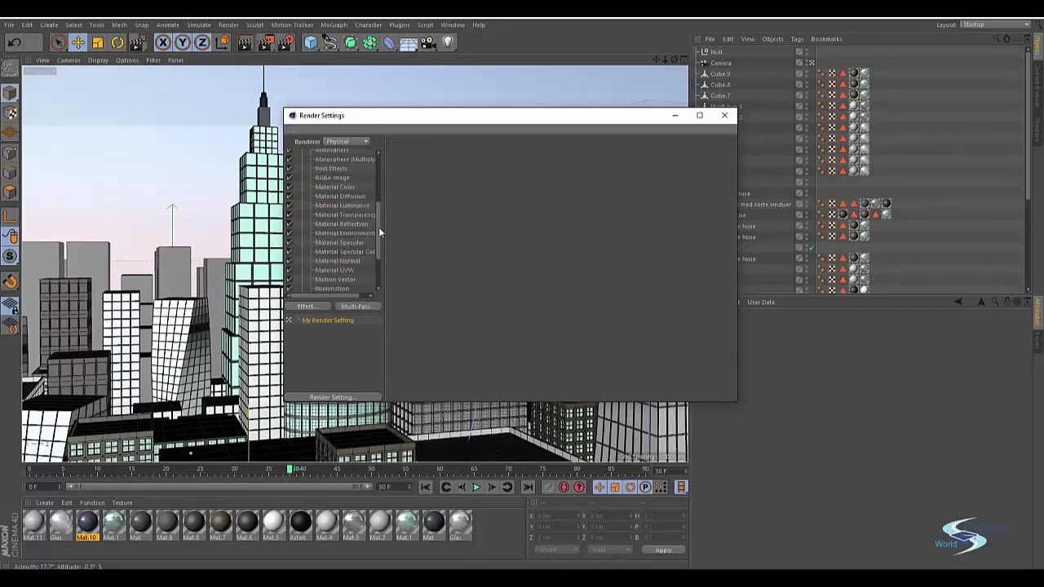
scroll(379, 232, up, 6)
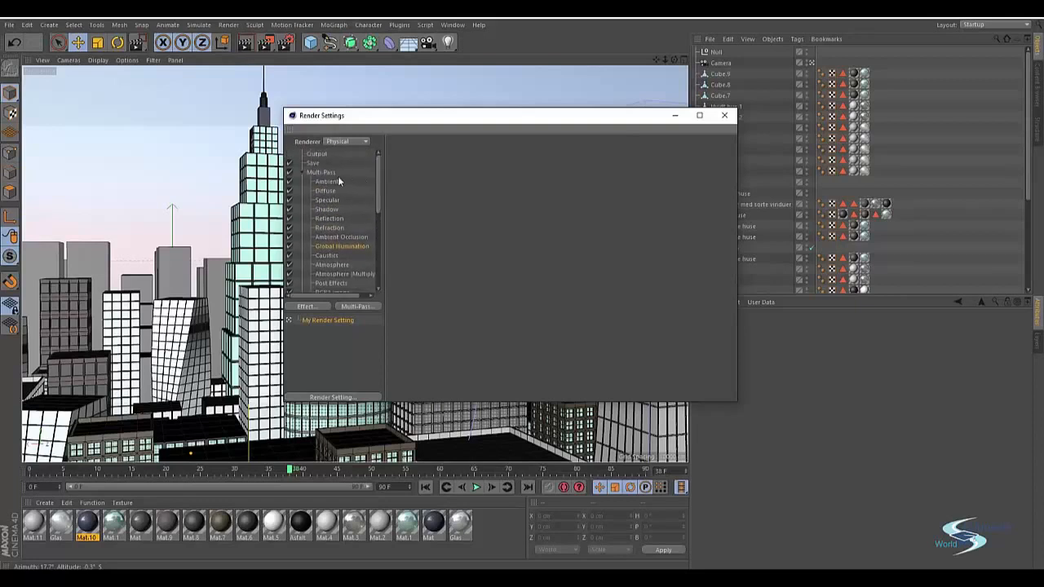
Look through the multi-pass channels and the Anti-Aliasing, Options, Stereoscopic, Team Render, Physical and Ambient Occlusion render settings.
click(328, 174)
click(330, 192)
drag(383, 312, 402, 278)
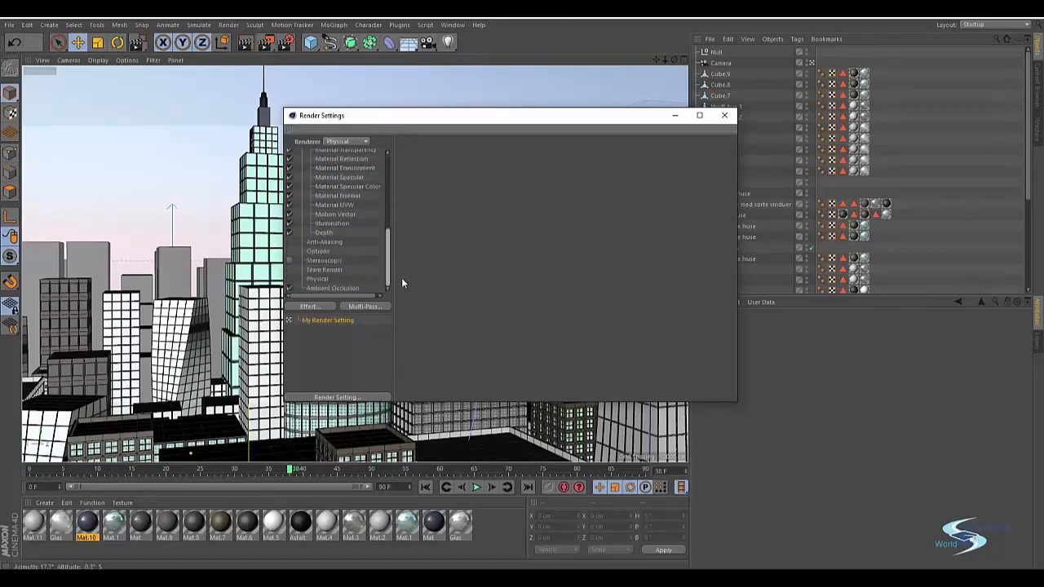
click(324, 242)
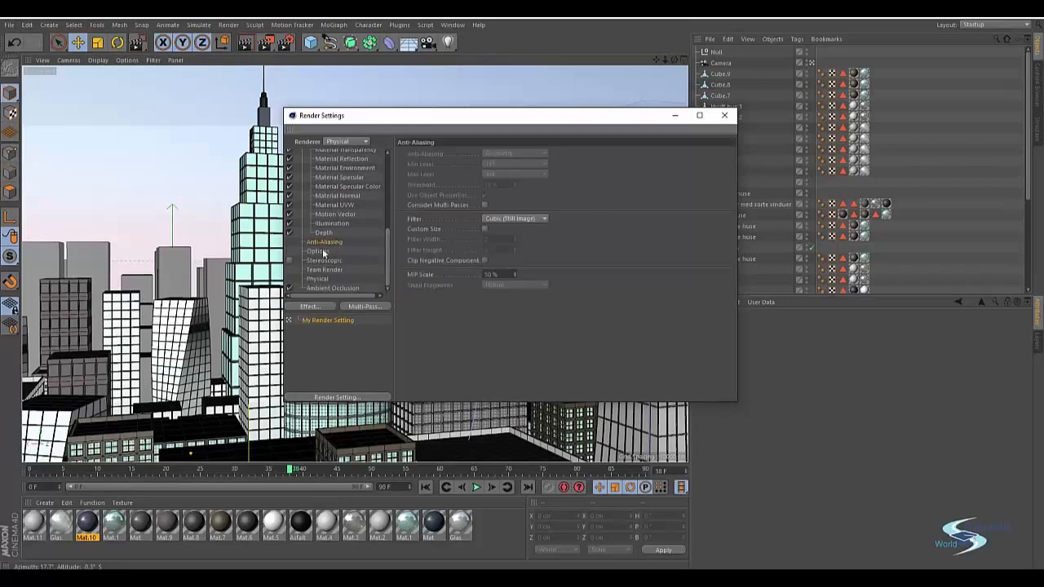
click(319, 252)
click(323, 261)
click(324, 270)
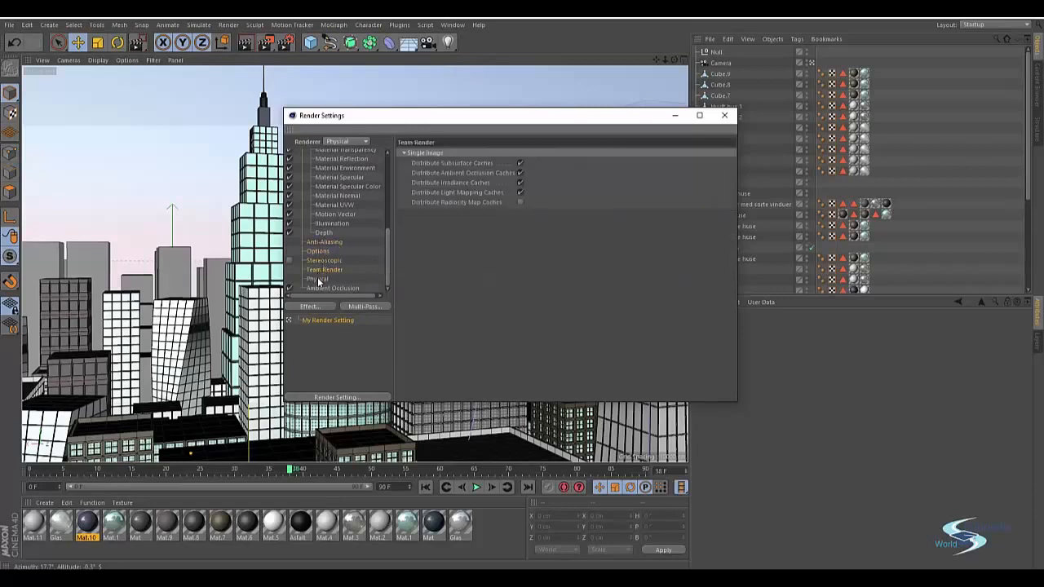
click(318, 279)
click(320, 290)
click(319, 280)
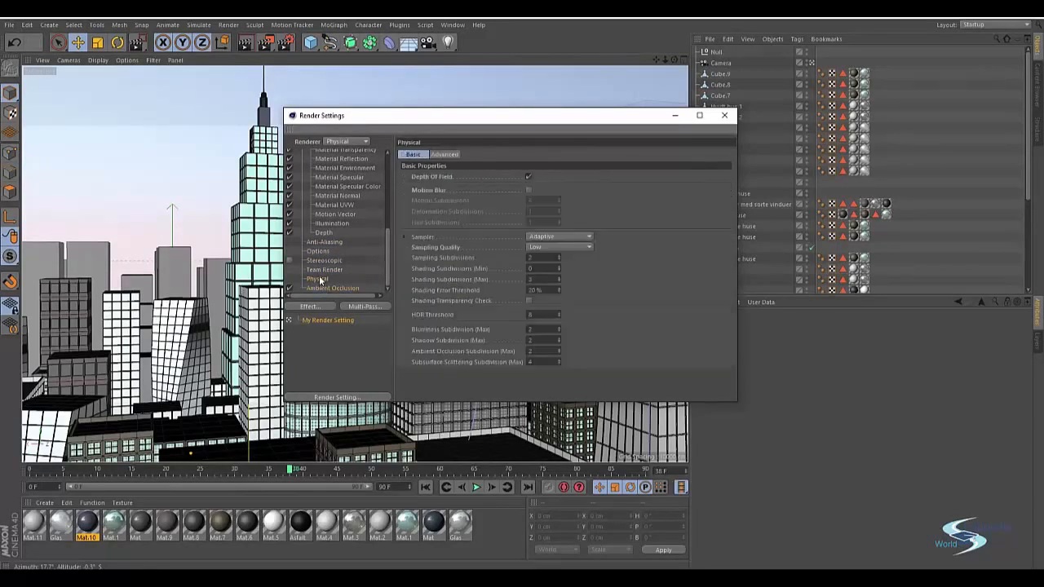
click(321, 288)
click(320, 279)
click(327, 270)
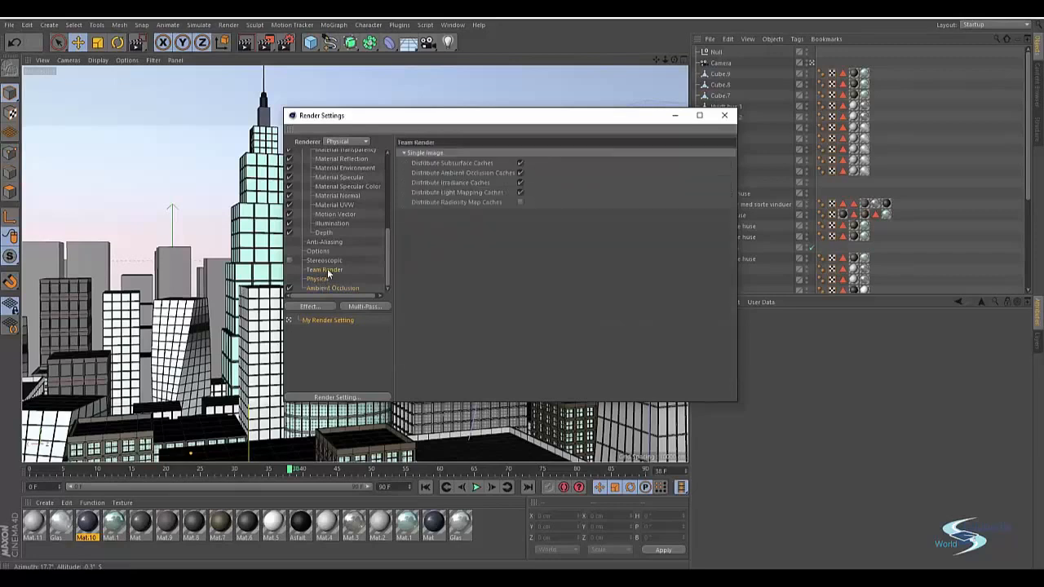
click(330, 261)
click(320, 279)
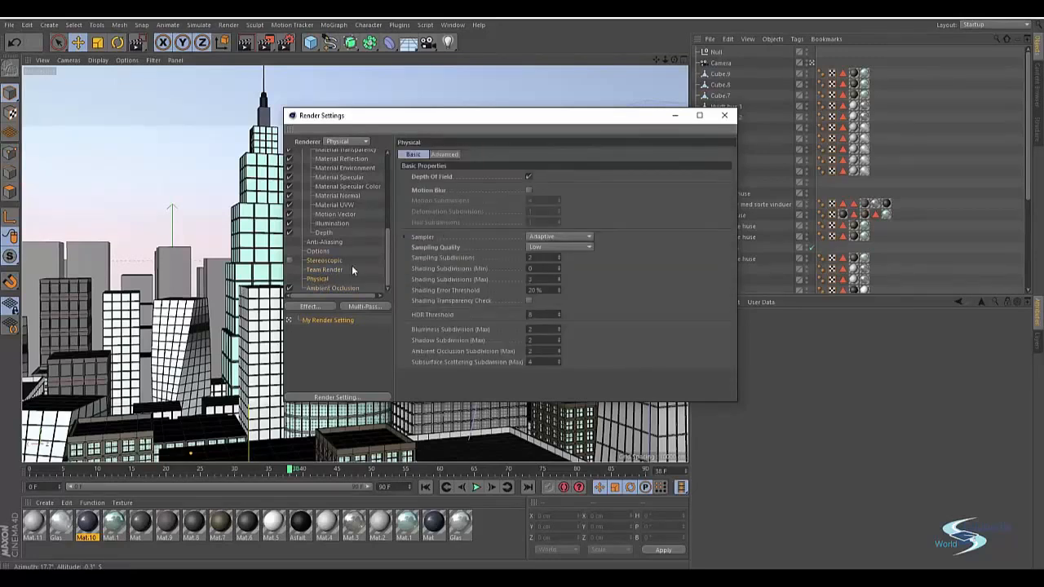
scroll(351, 269, up, 5)
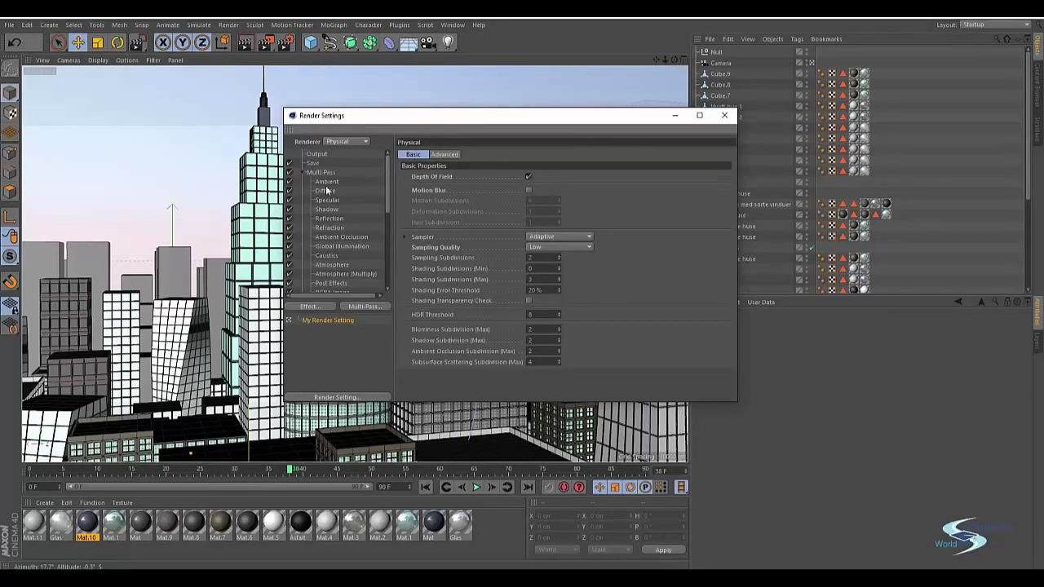
click(325, 191)
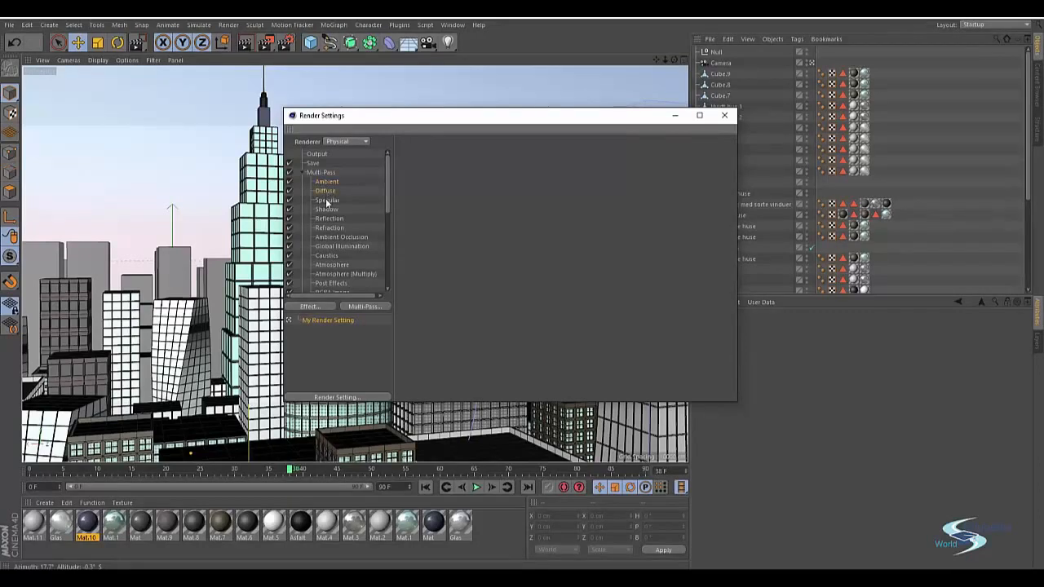
click(327, 200)
click(324, 210)
Set the save format of both the regular image and the multi-pass image to PNG.
click(314, 164)
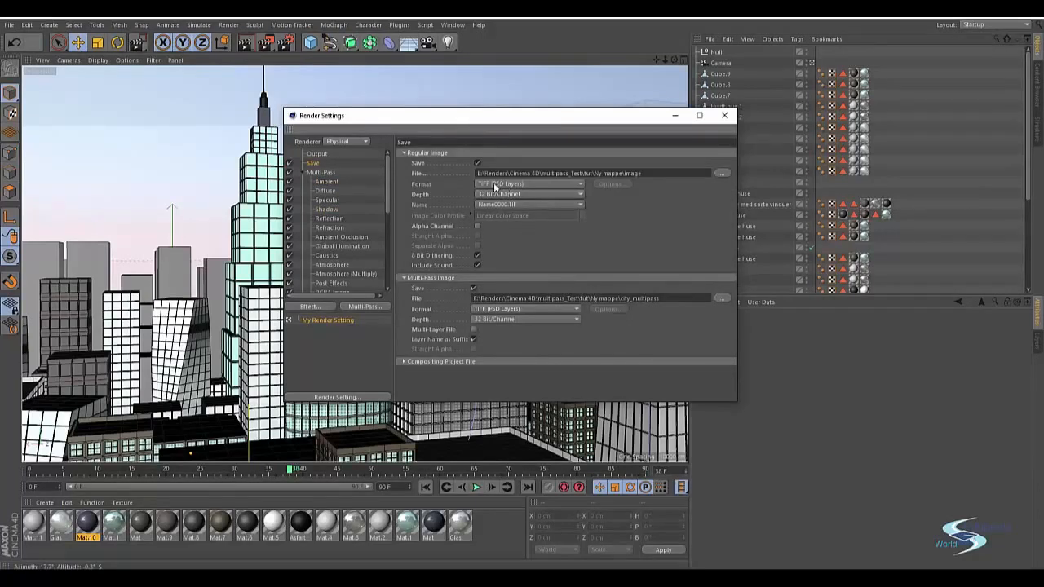
click(495, 185)
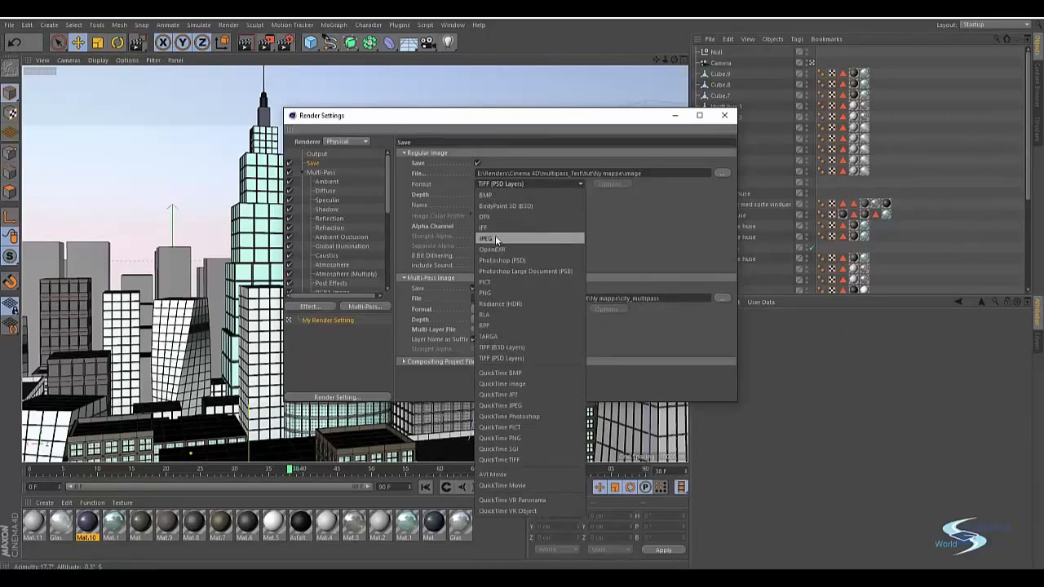
click(501, 293)
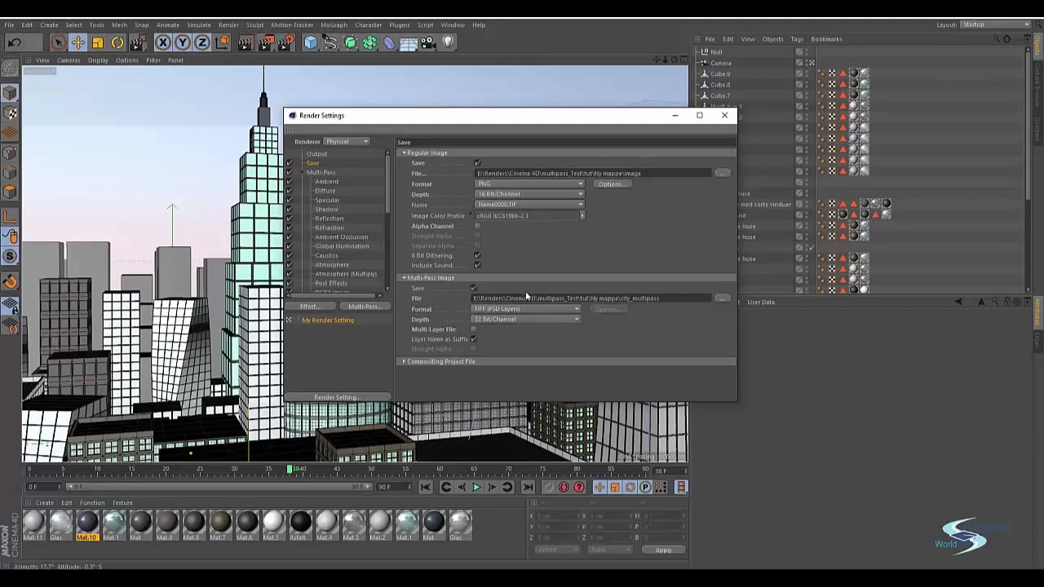
click(508, 310)
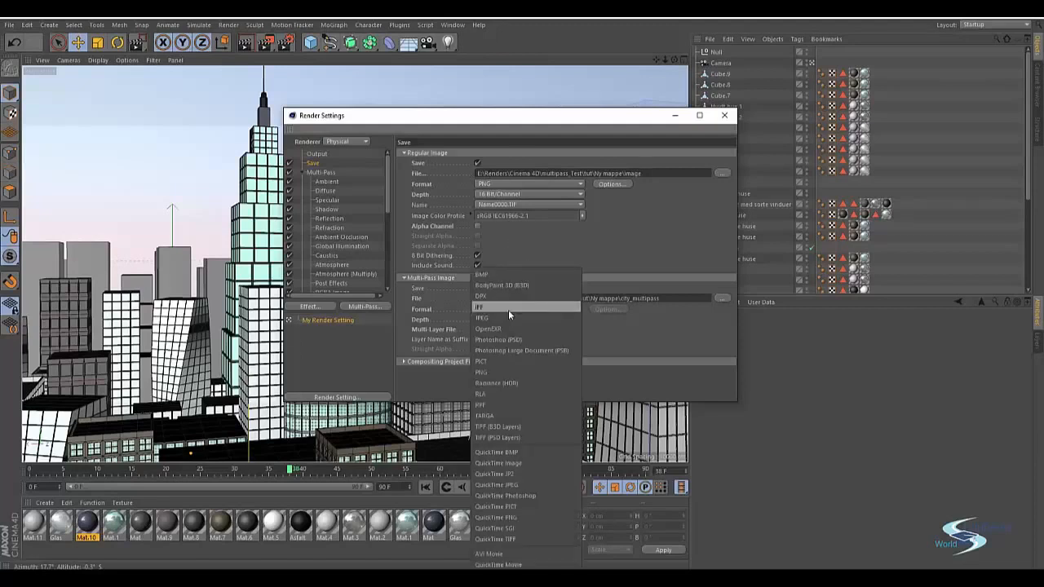
click(507, 373)
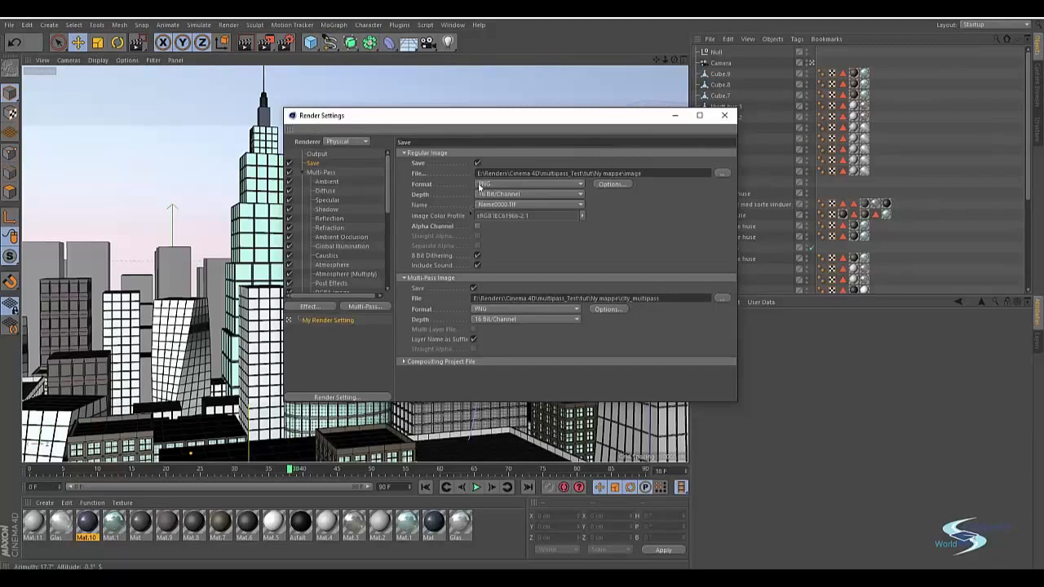
Review the compositing project file options, the pass list and the save settings, and close the render settings.
click(429, 362)
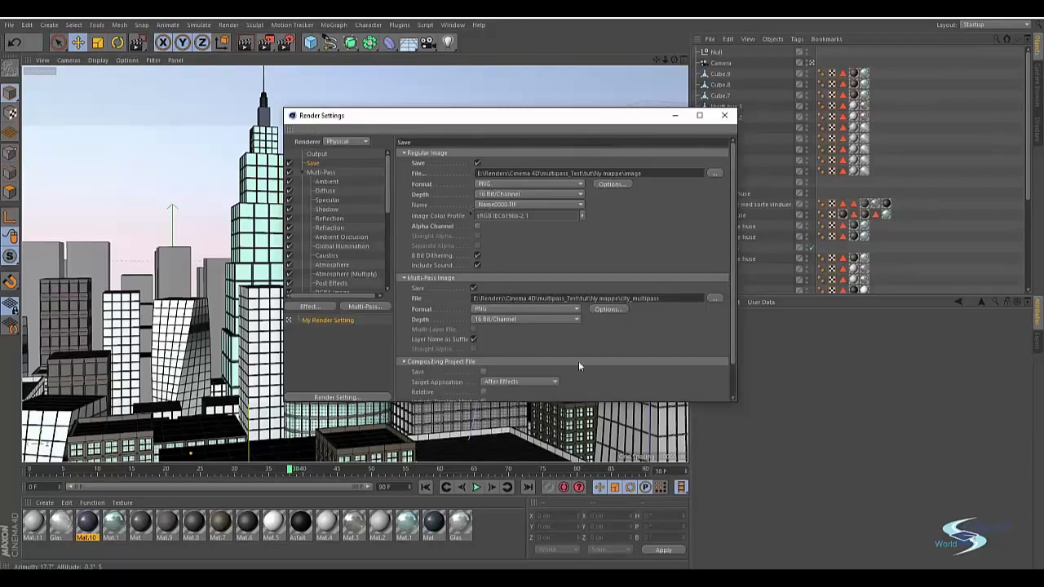
scroll(637, 336, down, 2)
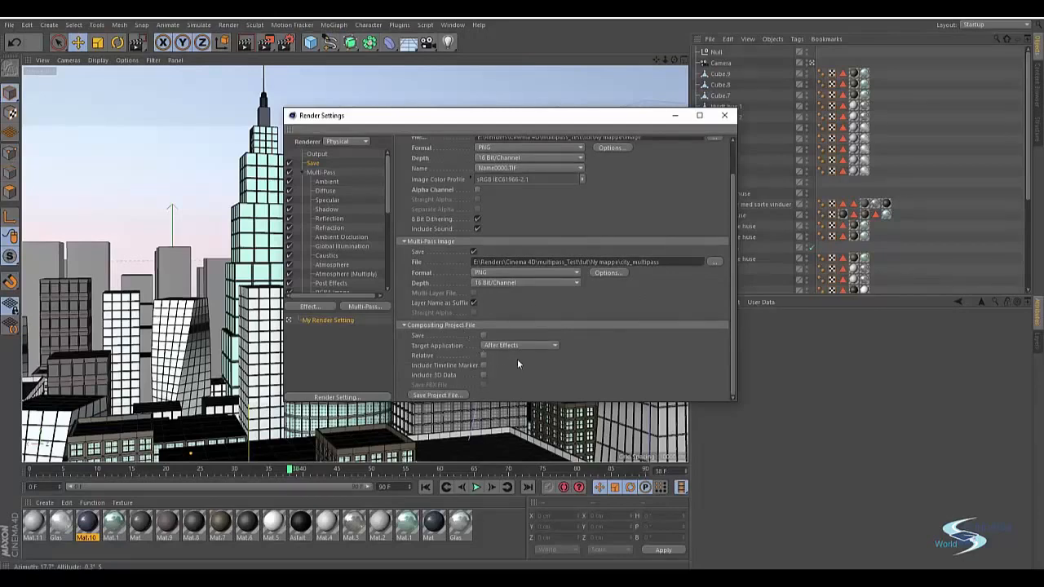
drag(490, 118, 402, 122)
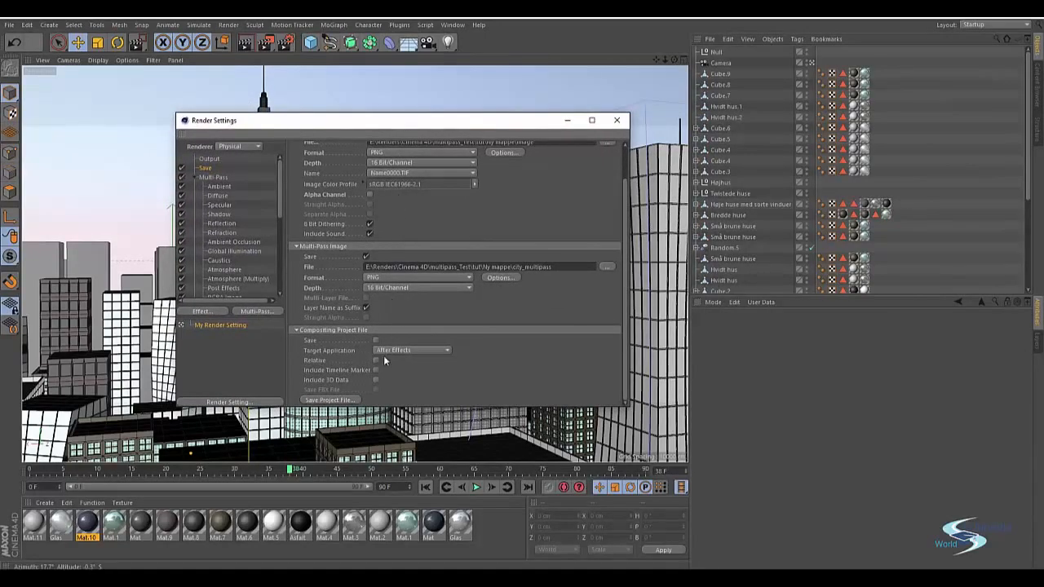
click(227, 186)
scroll(232, 261, down, 4)
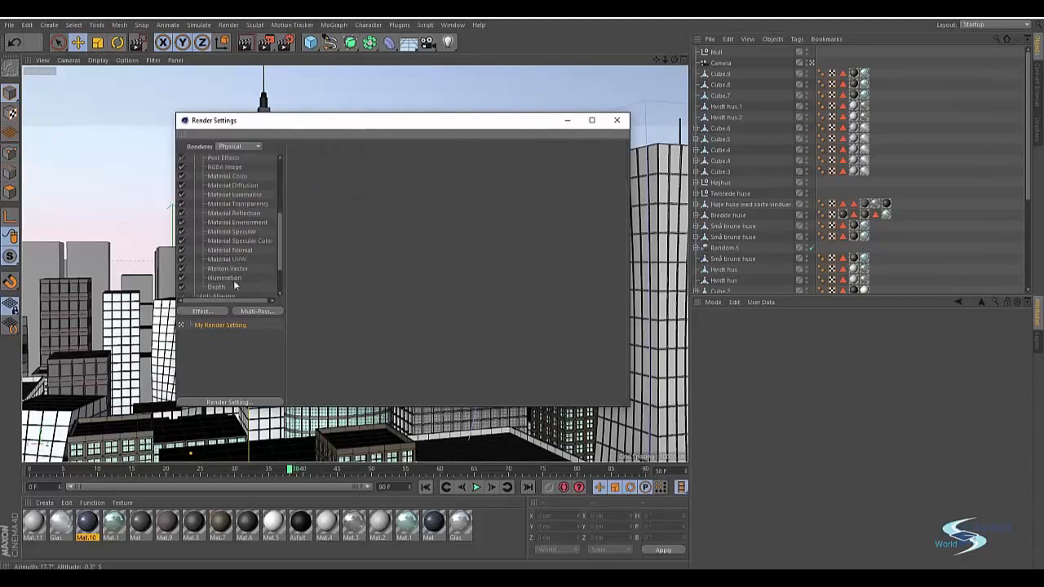
scroll(250, 253, up, 5)
click(207, 169)
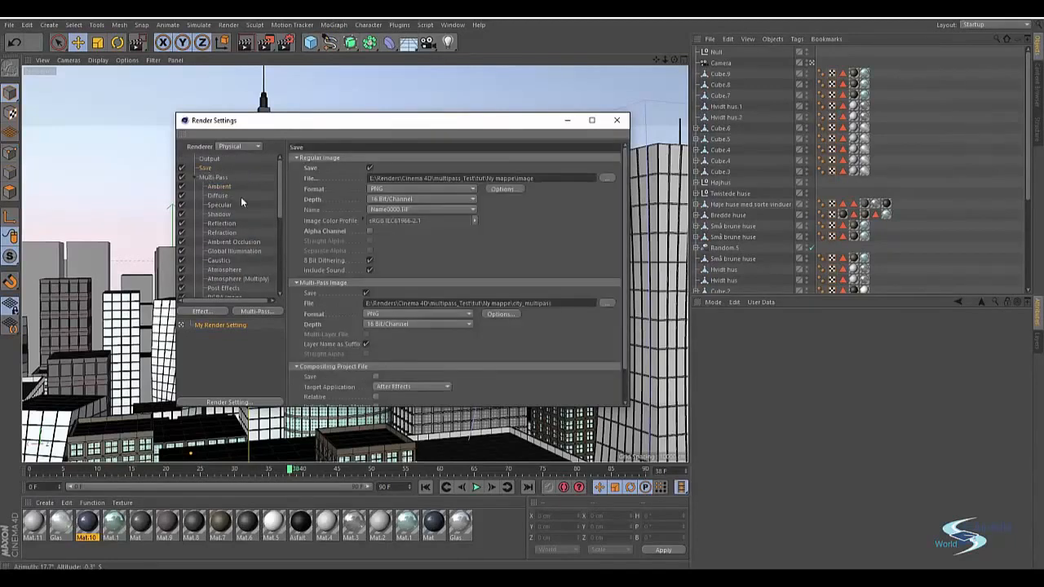
scroll(490, 353, down, 2)
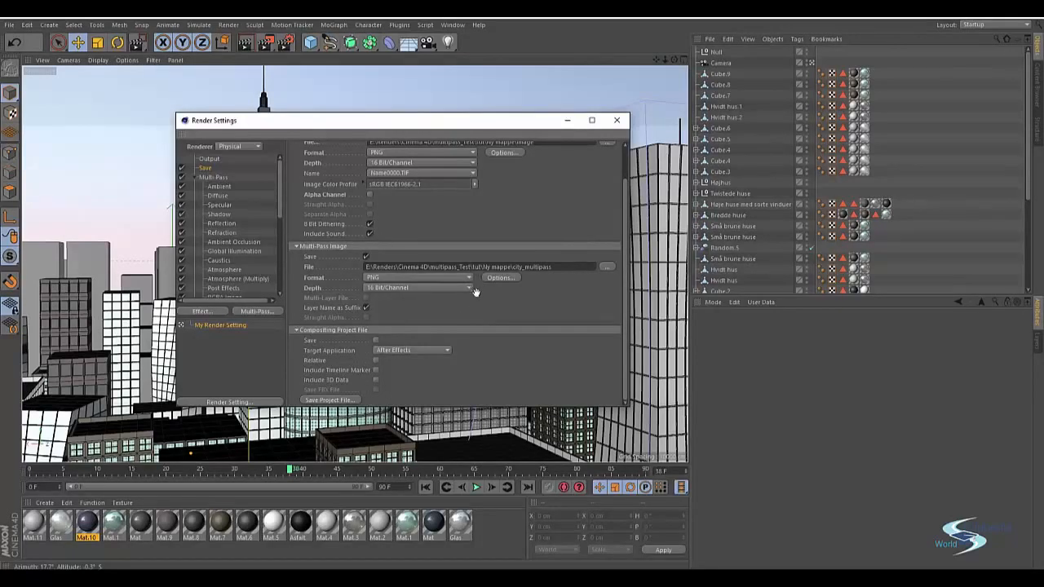
scroll(480, 342, up, 2)
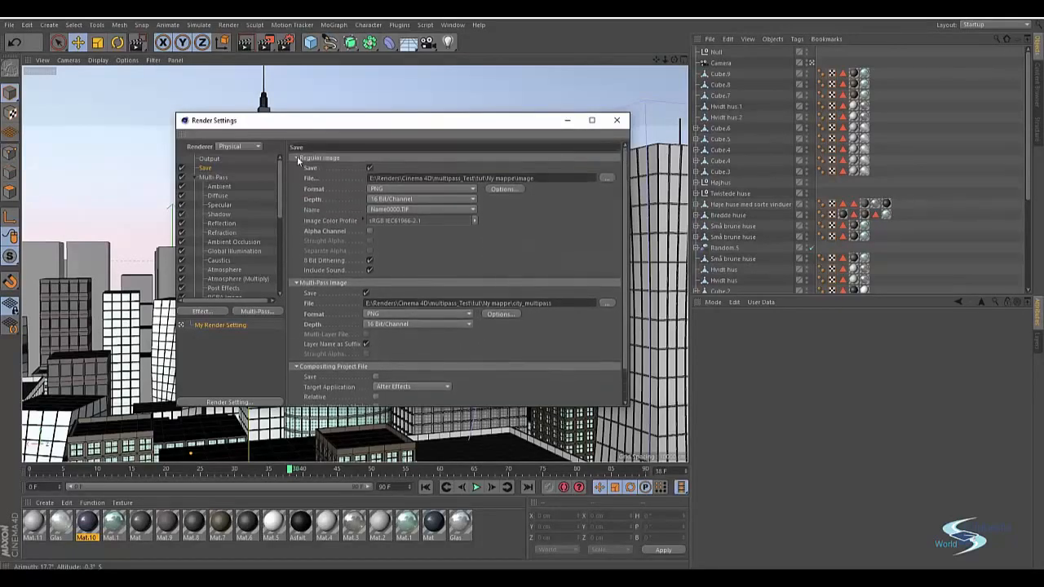
drag(313, 123, 386, 115)
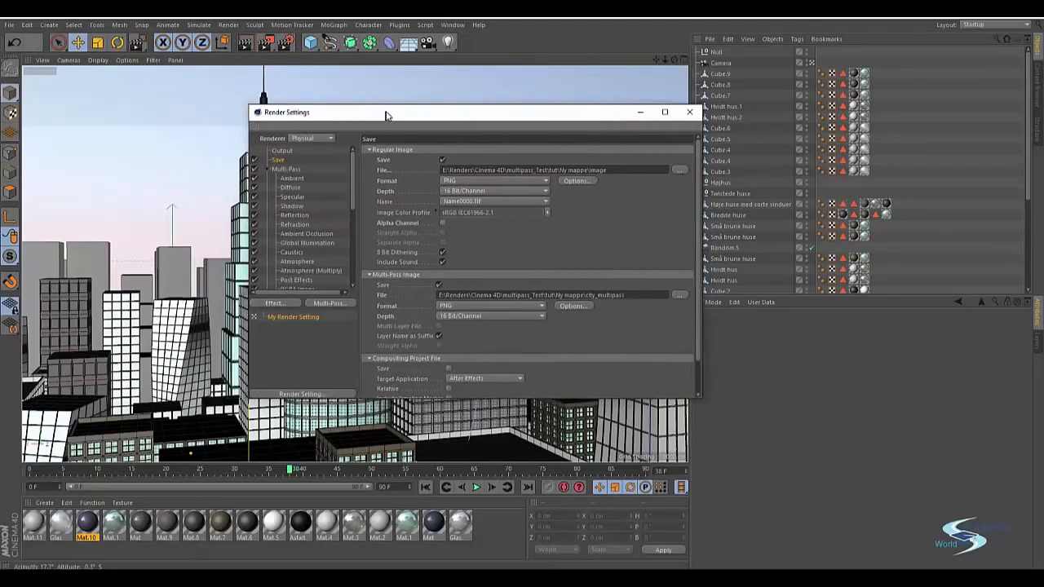
click(690, 112)
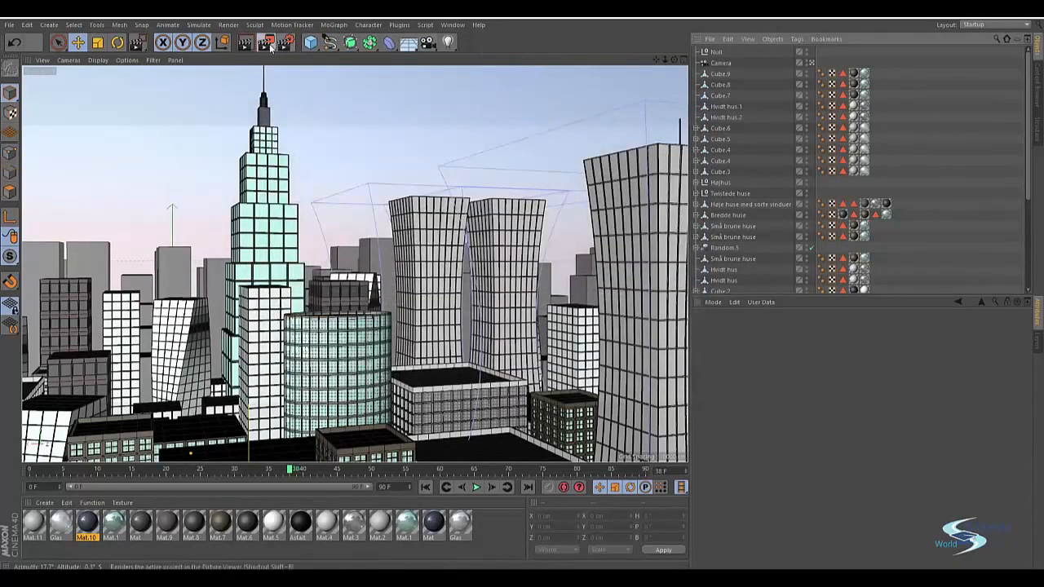
Render the city scene to the Picture Viewer and display the full image instead of a single pass.
key(shift+r)
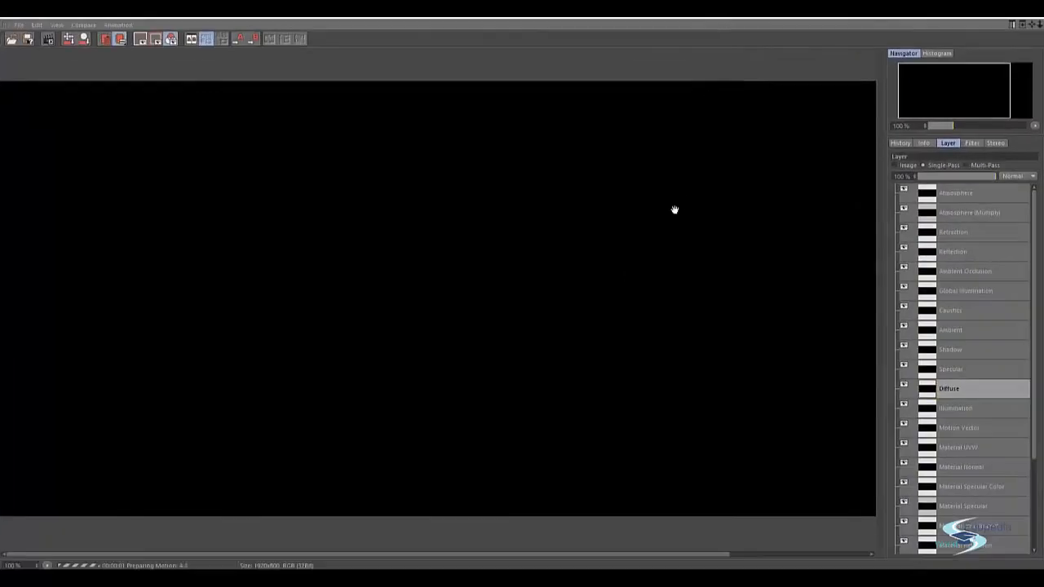
scroll(438, 263, up, 2)
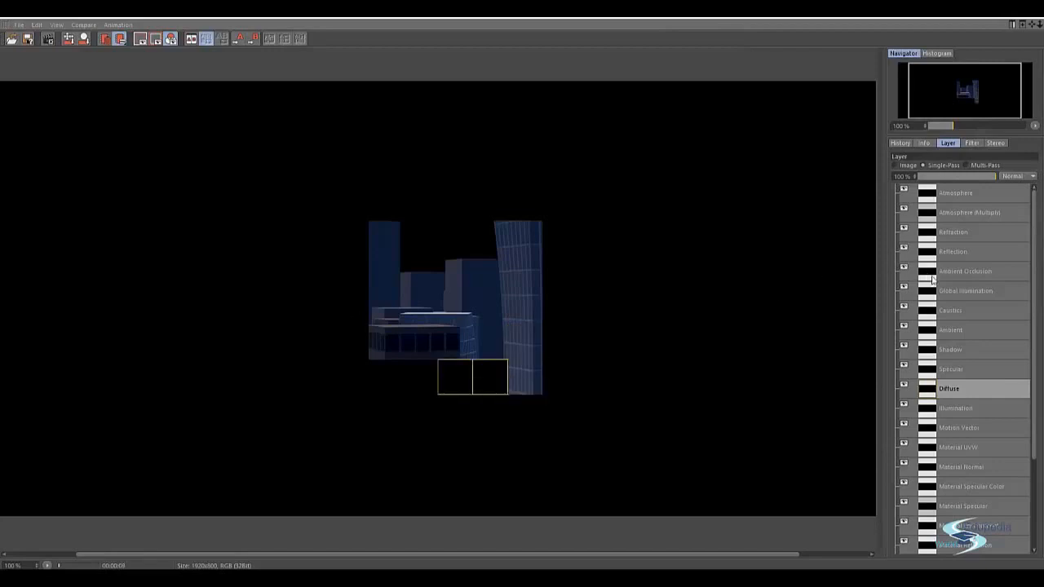
click(896, 165)
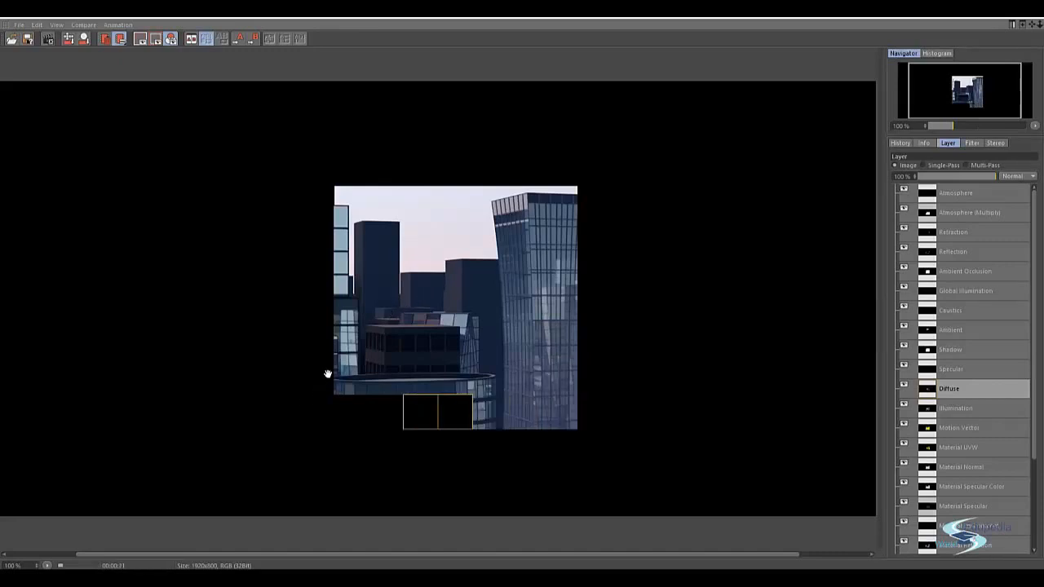
scroll(364, 332, down, 2)
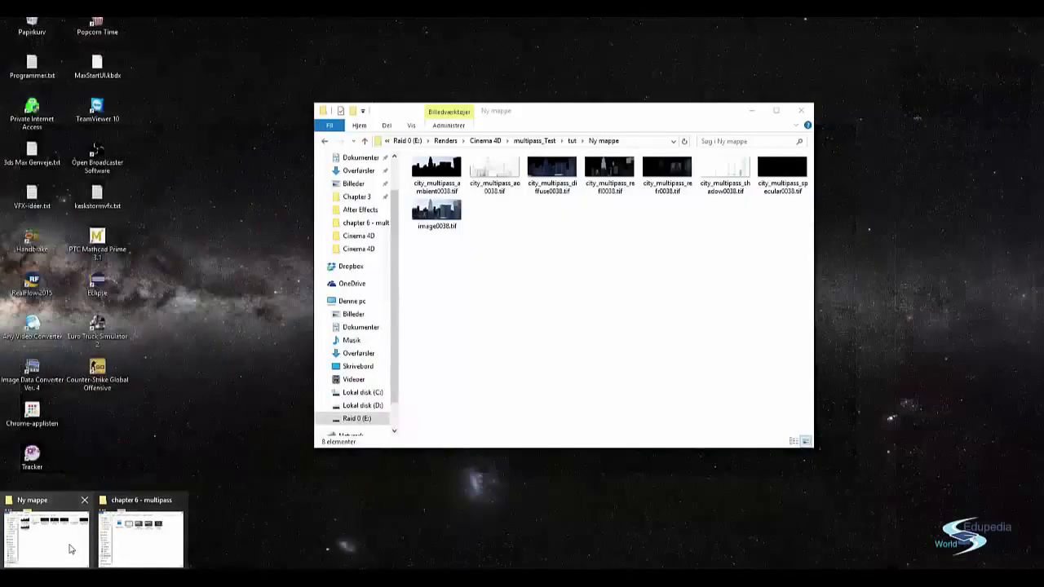
Switch to the File Explorer window of the Ny mappe folder containing the previously rendered multi-pass TIFF files.
click(70, 549)
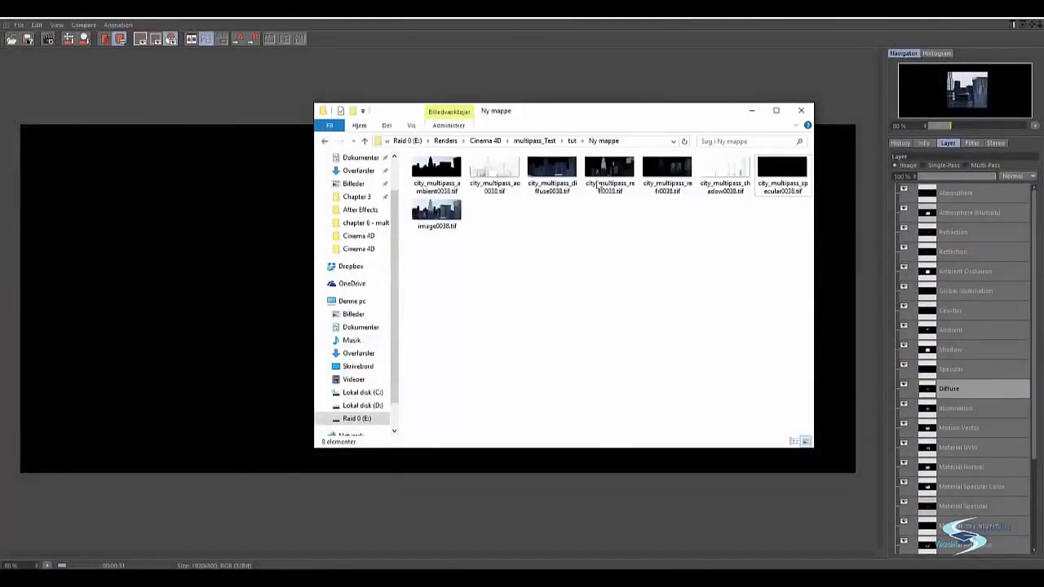
drag(650, 120, 547, 165)
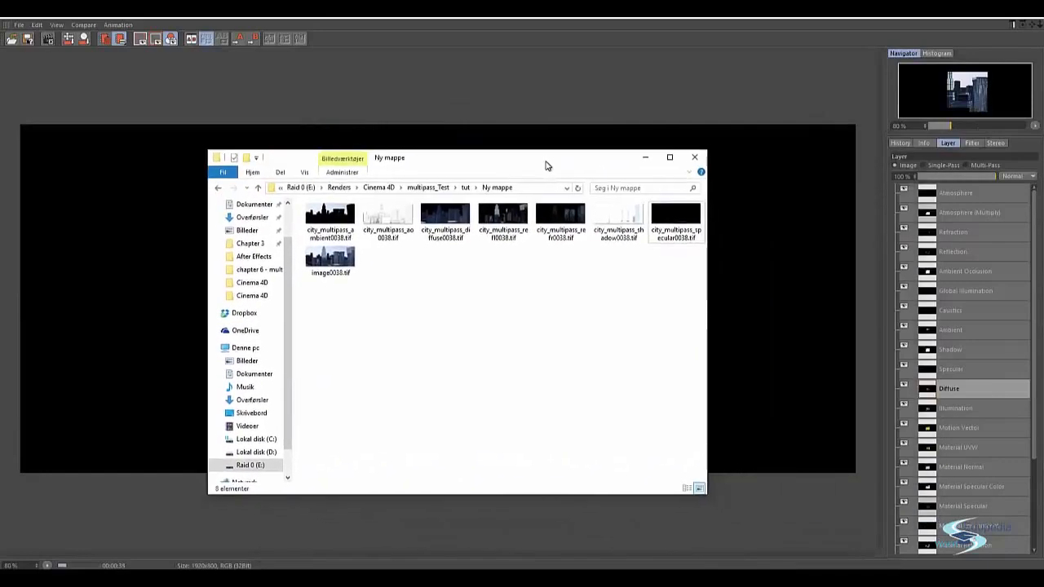
Permanently delete all the old multi-pass TIFF files in the Ny mappe folder and minimize the folder window.
drag(328, 302, 680, 266)
key(Delete)
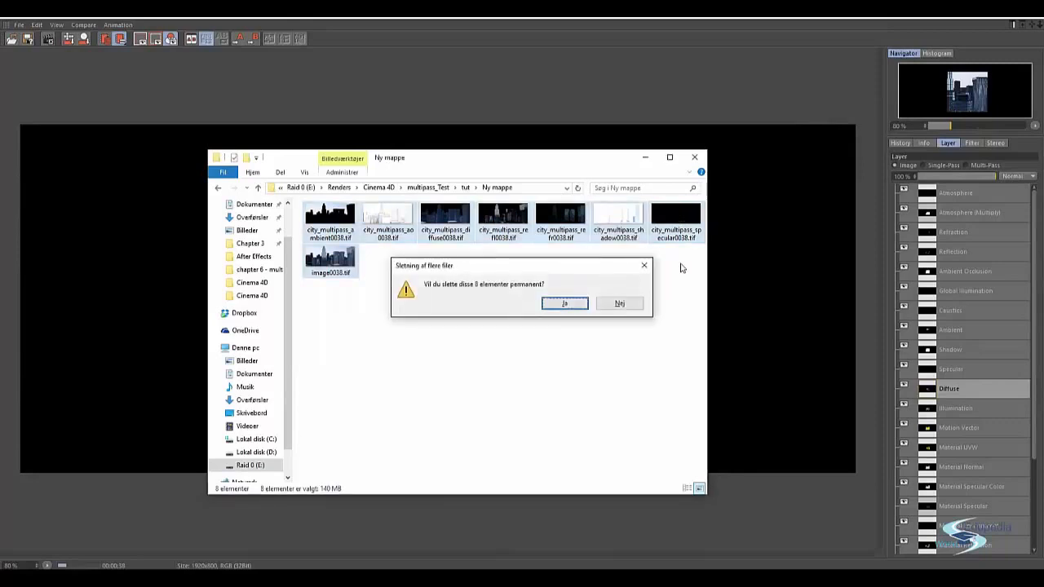
key(Return)
click(648, 158)
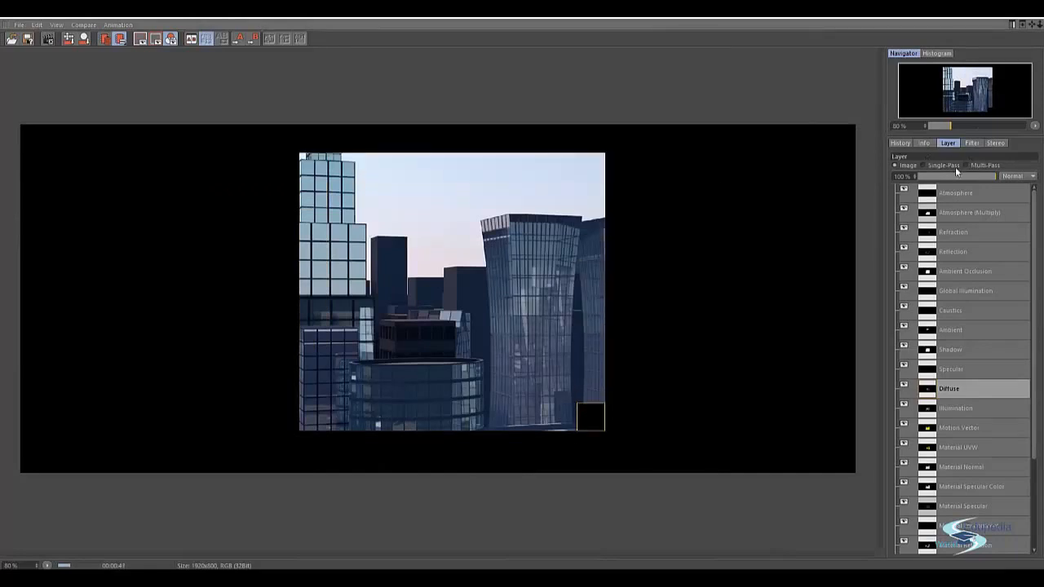
Switch the Picture Viewer to single-pass display and inspect the passes from Atmosphere and Atmosphere (Multiply) through Refraction and Reflection to Ambient Occlusion.
click(933, 164)
click(945, 195)
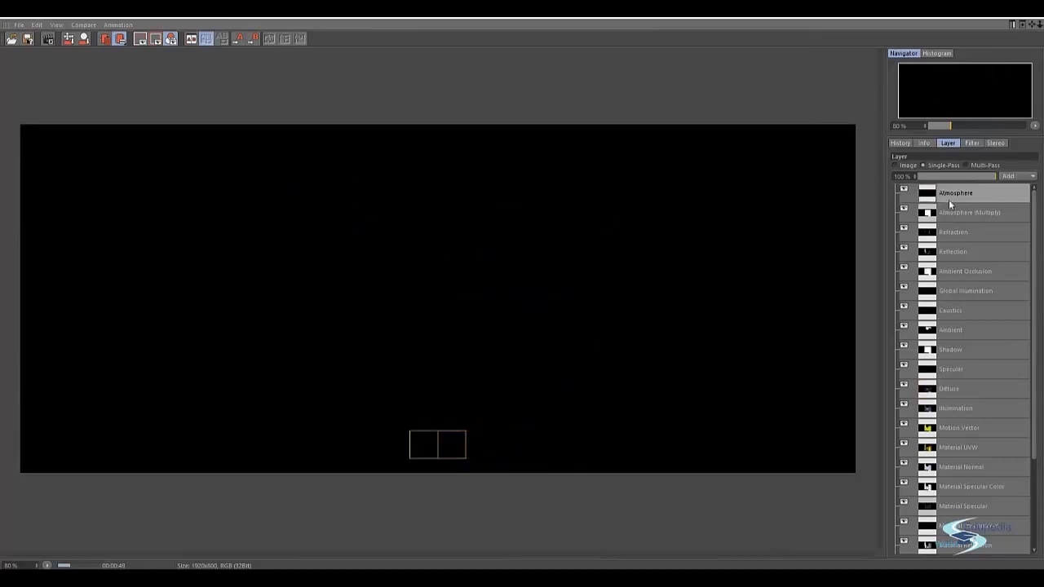
click(946, 213)
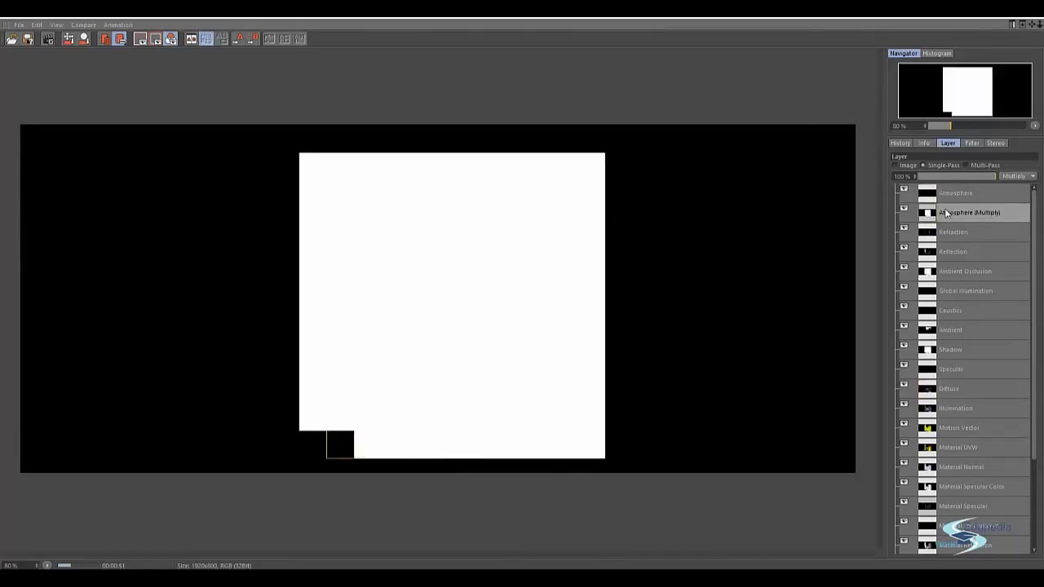
click(956, 195)
click(944, 215)
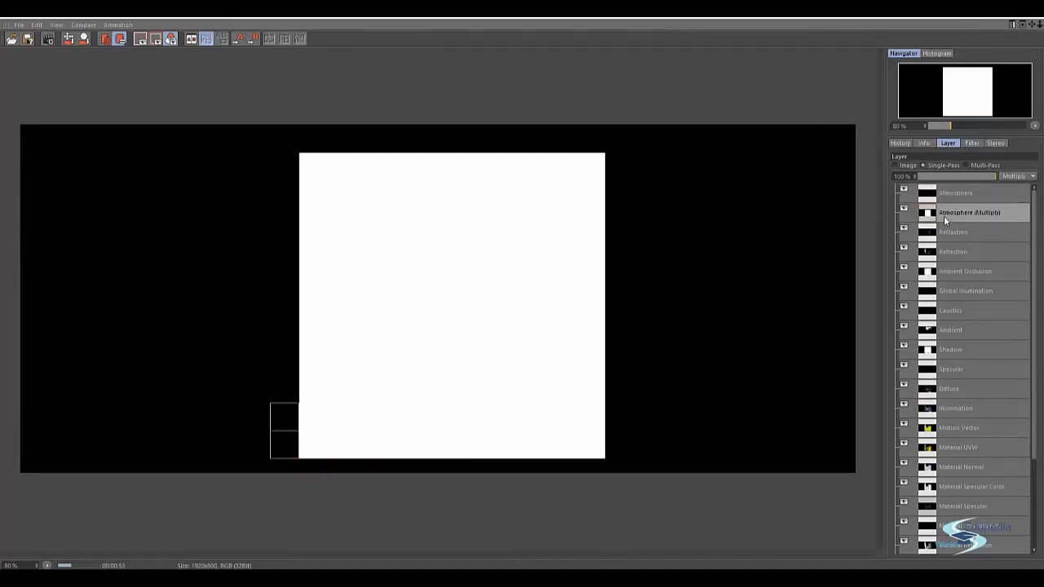
click(960, 188)
click(951, 213)
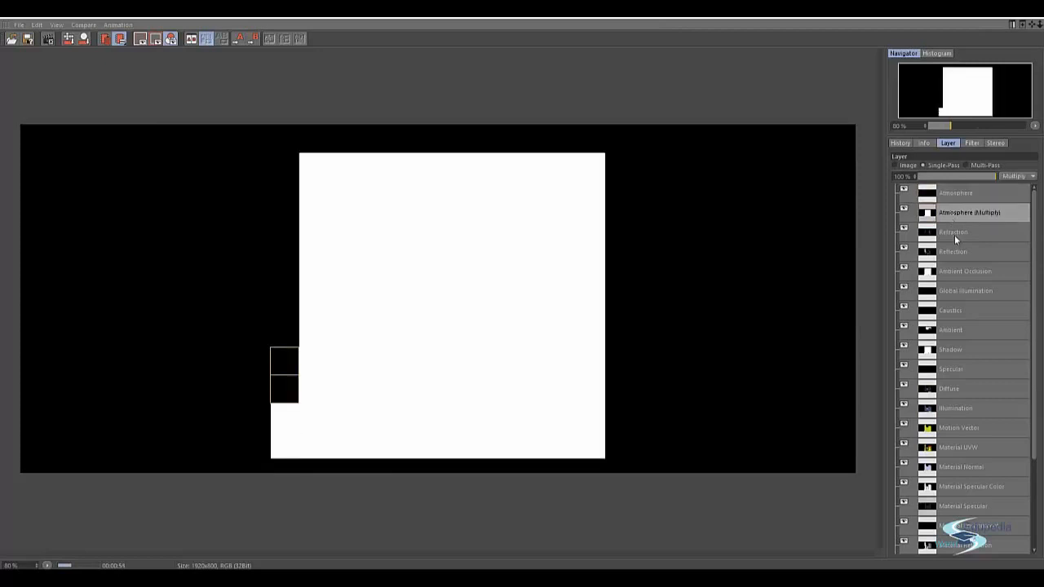
click(954, 235)
click(950, 253)
click(951, 271)
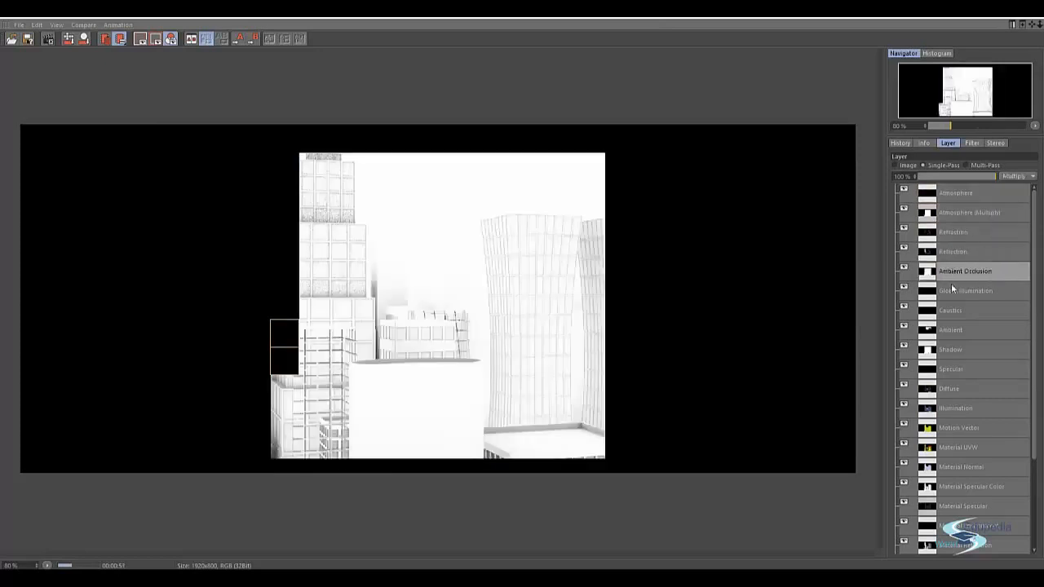
Inspect the Global Illumination, Caustics, Ambient, Specular, Diffuse and Illumination passes one by one.
click(951, 288)
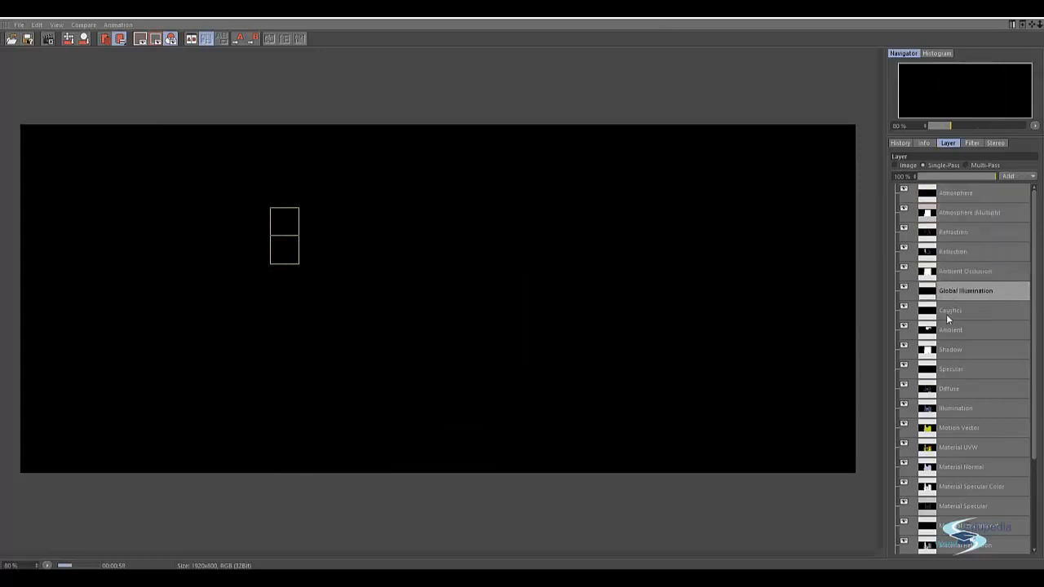
click(947, 313)
click(949, 333)
scroll(965, 298, down, 2)
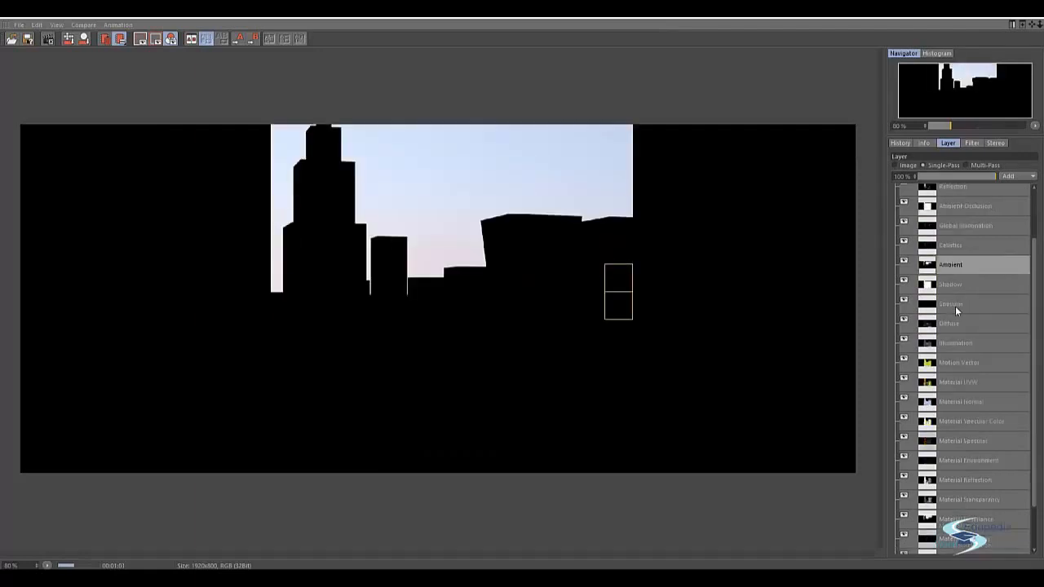
click(955, 305)
click(953, 324)
click(955, 343)
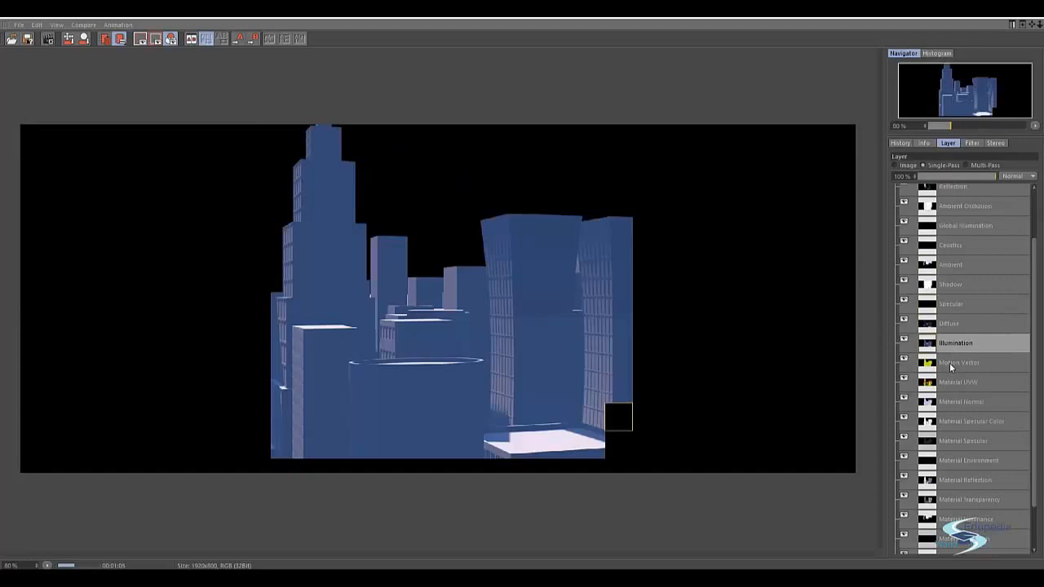
Inspect the Motion Vector, Material UVW, Material Normal, Material Specular Color, Material Specular and Material Environment passes.
click(950, 363)
click(949, 381)
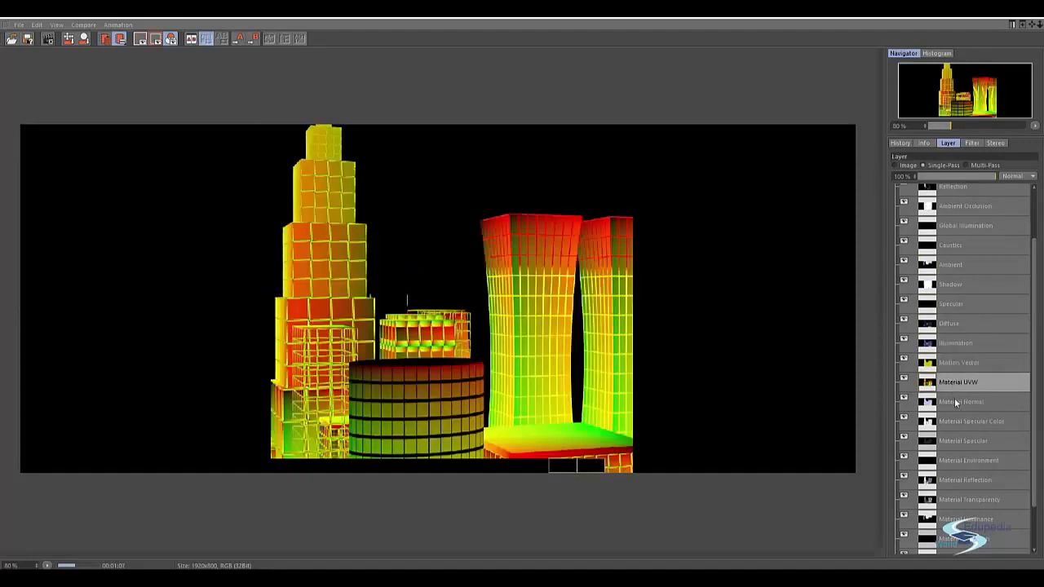
click(955, 400)
scroll(957, 365, down, 1)
click(955, 369)
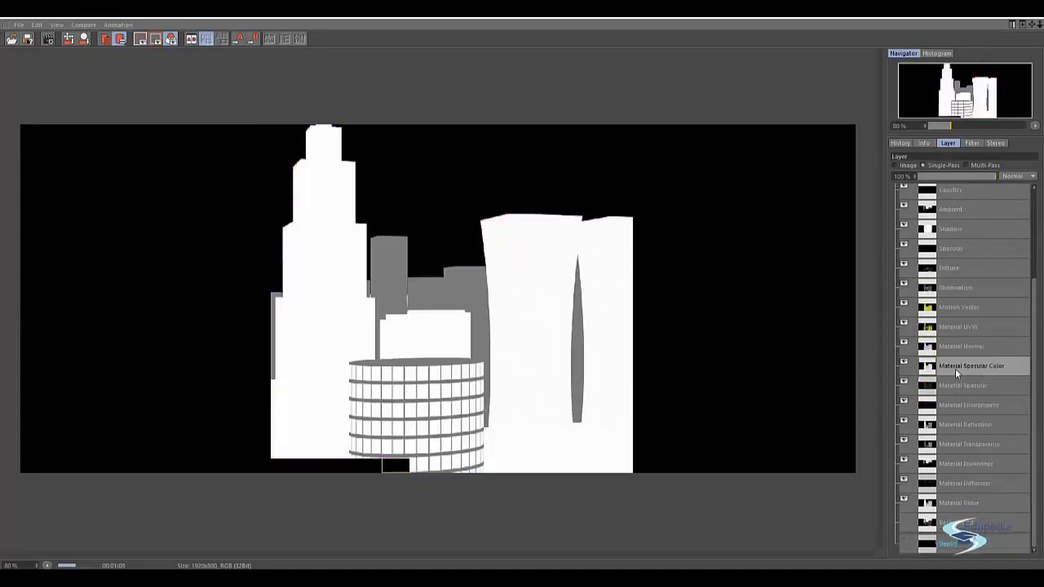
click(950, 392)
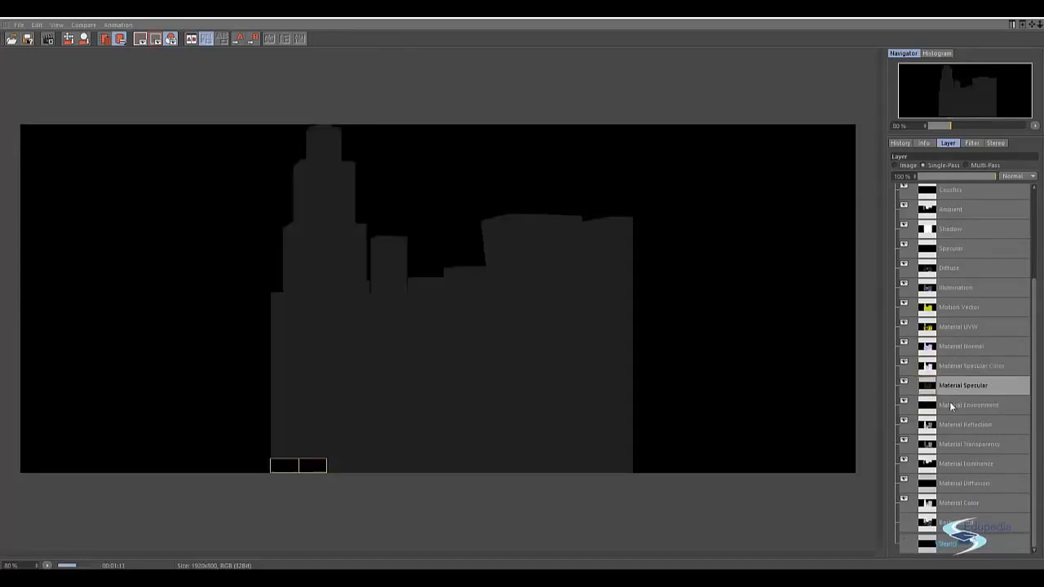
click(949, 406)
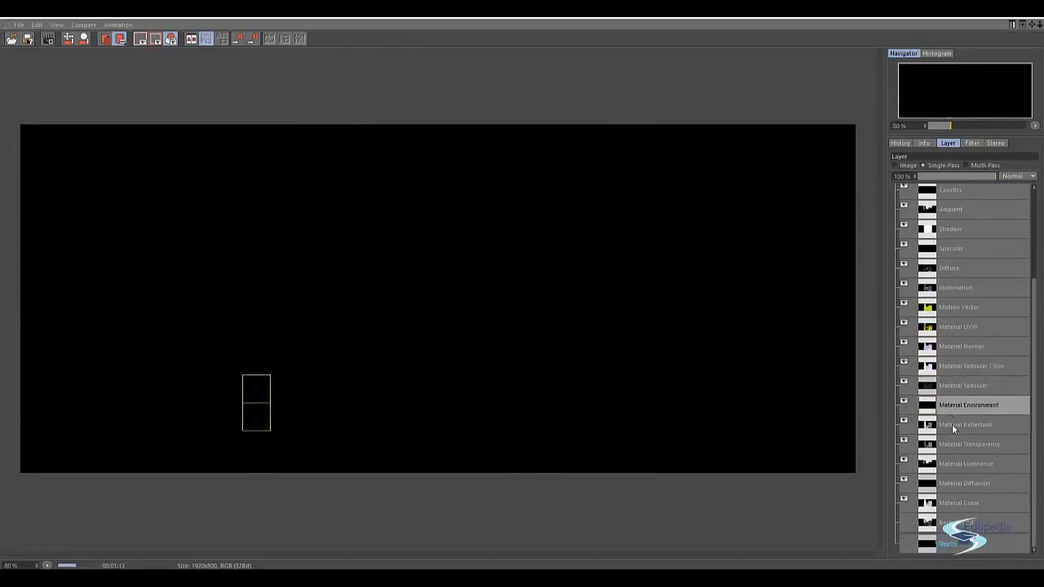
Inspect the Material Reflection, Transparency, Luminance, Diffusion and Color passes, plus the Background and Depth layers.
click(952, 424)
click(952, 443)
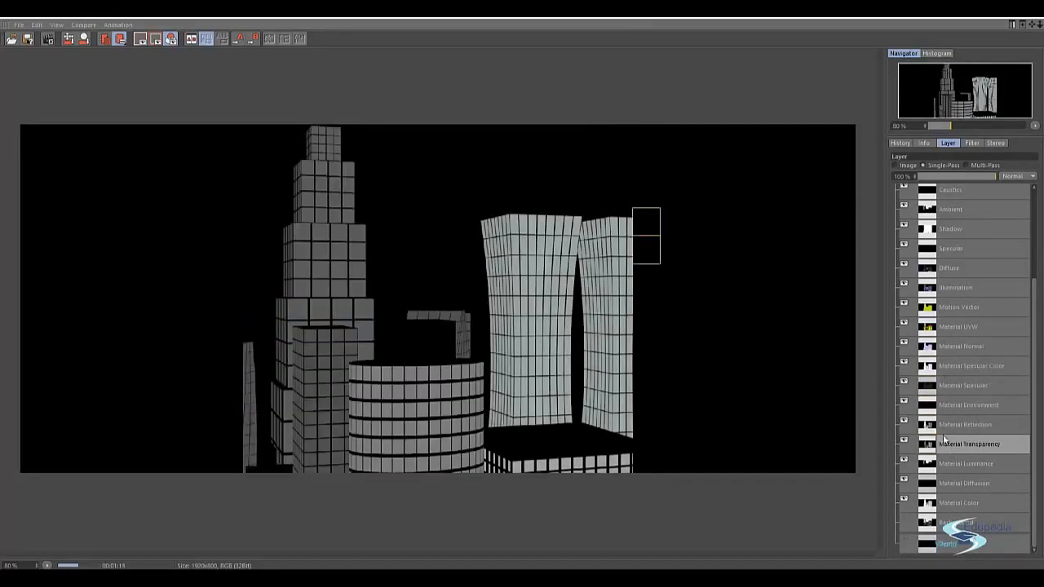
click(946, 464)
click(956, 488)
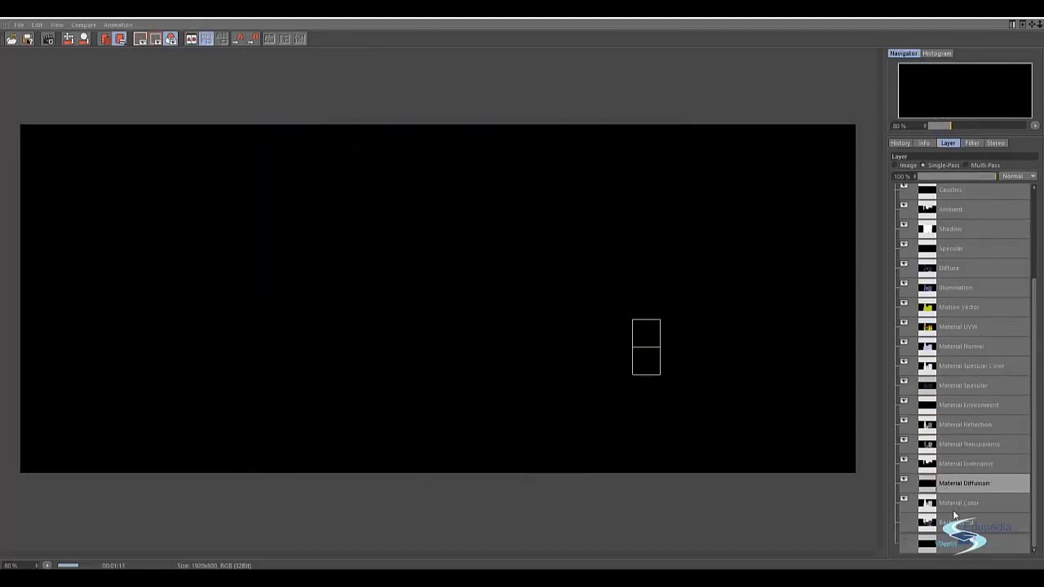
click(958, 504)
click(958, 521)
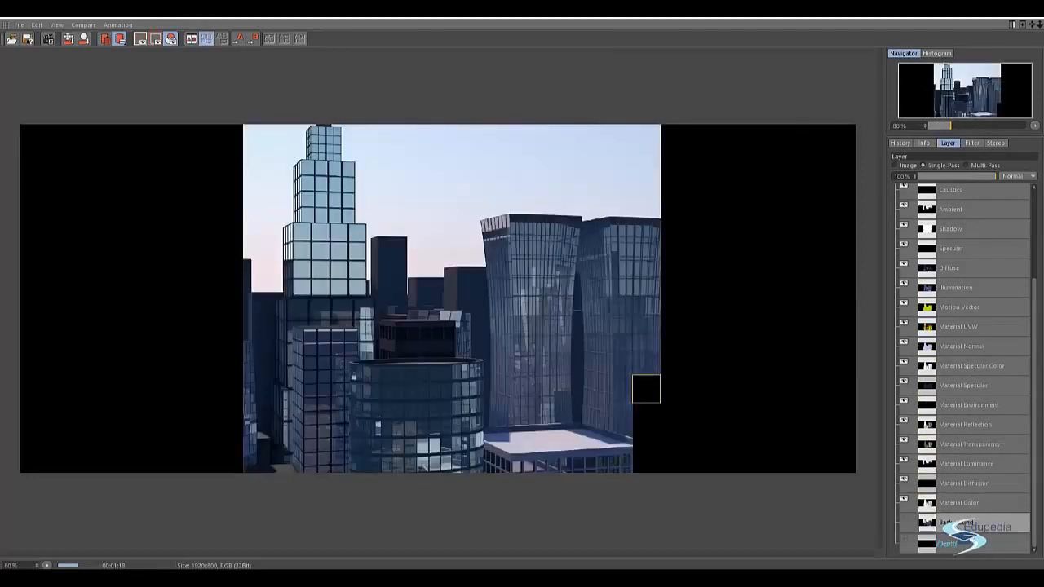
click(950, 544)
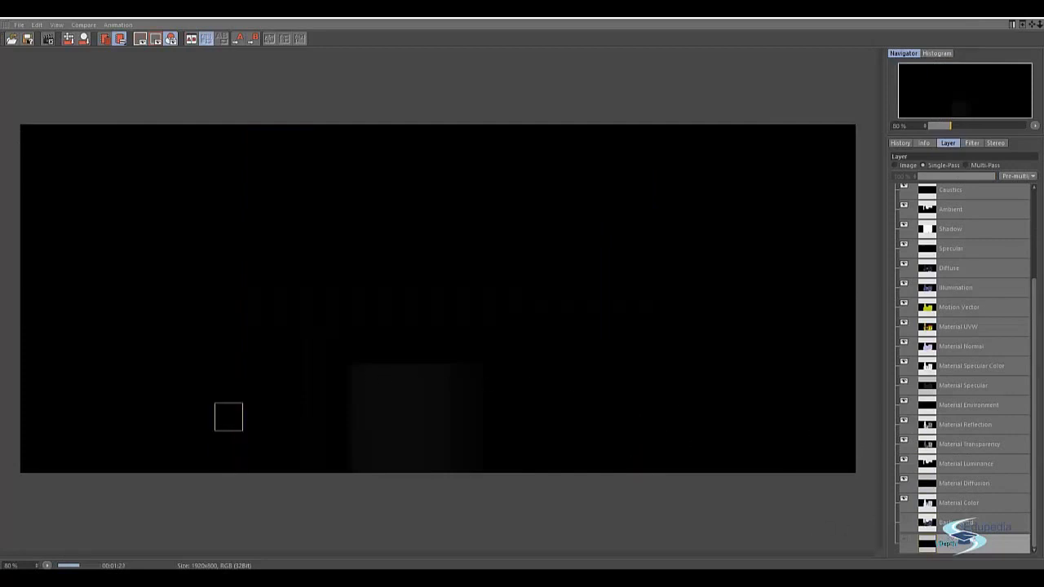
click(965, 524)
scroll(966, 454, up, 3)
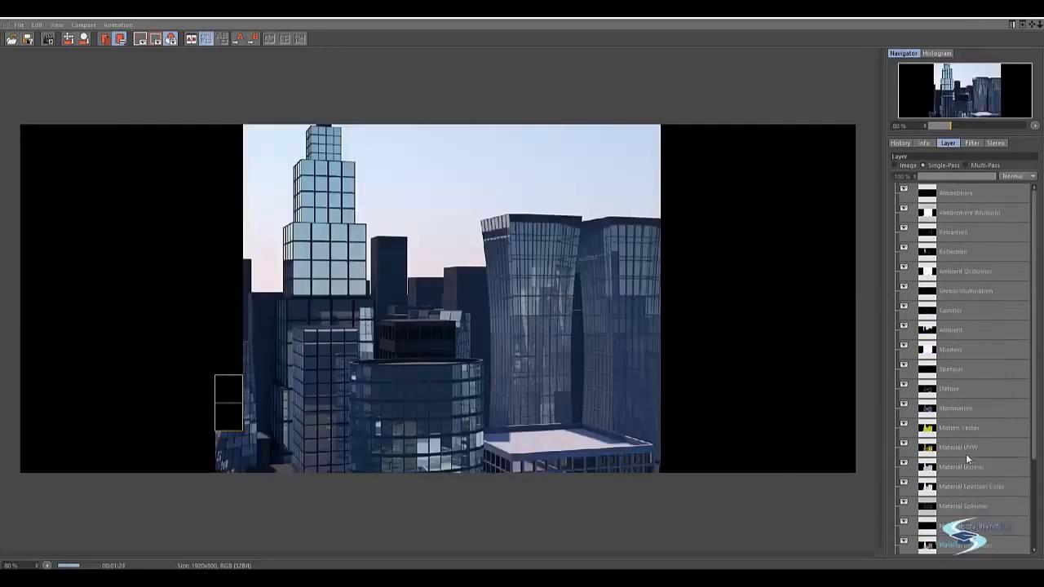
Display the full image instead of a single pass, check the render history, and examine the rendered city up close.
click(903, 168)
scroll(429, 281, up, 1)
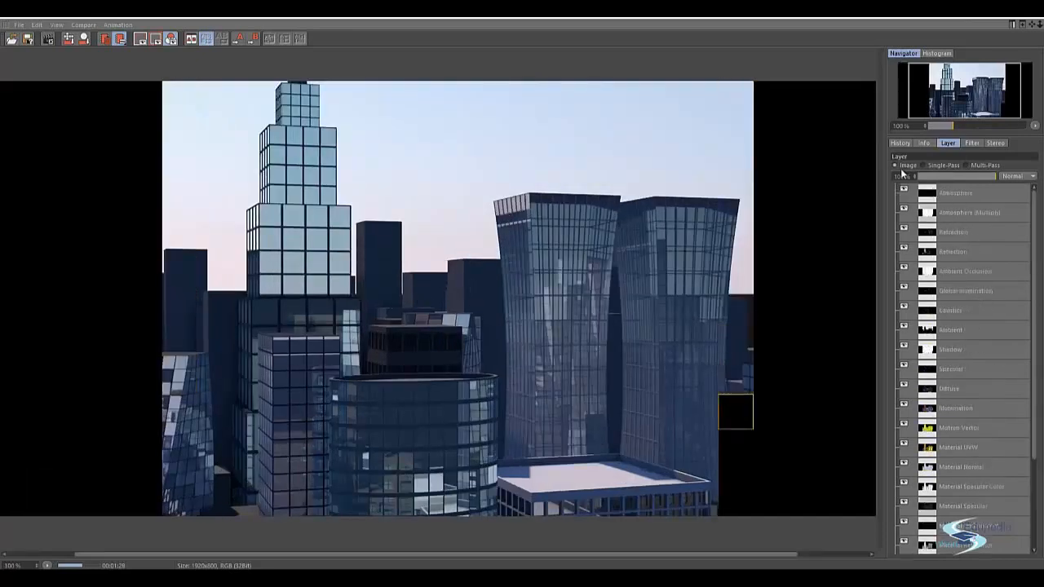
click(900, 143)
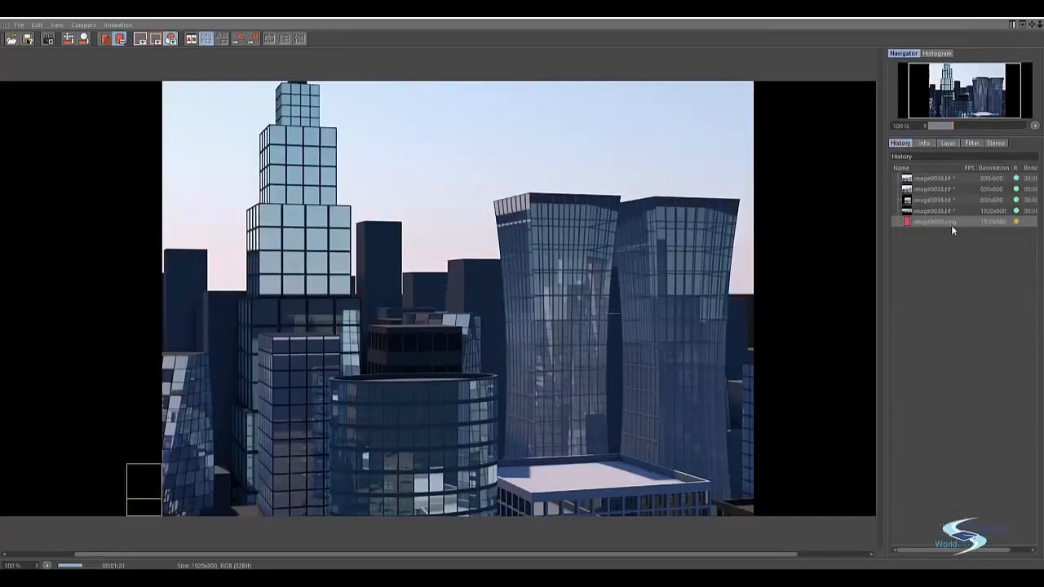
click(948, 143)
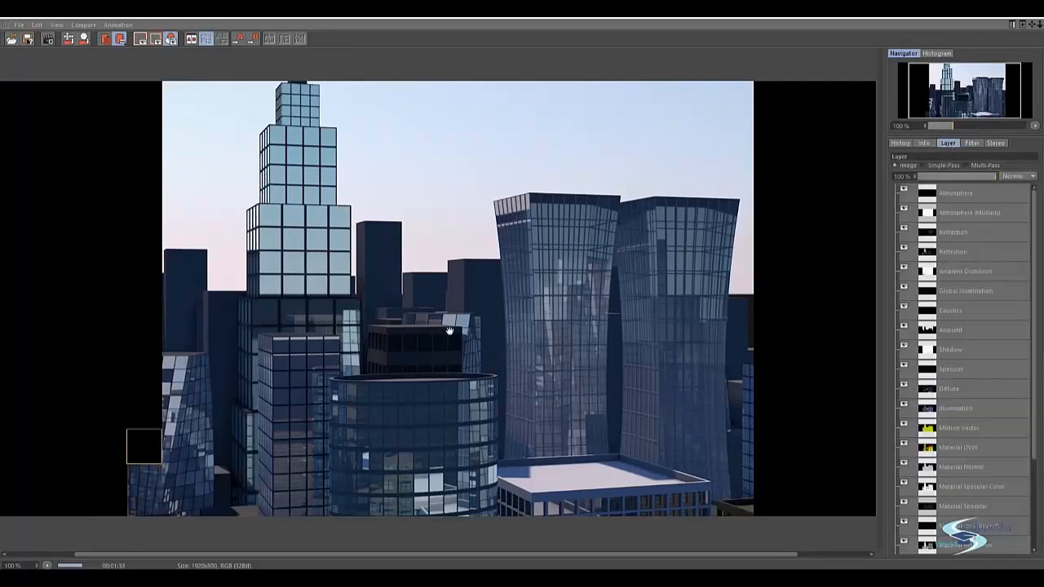
scroll(322, 335, down, 2)
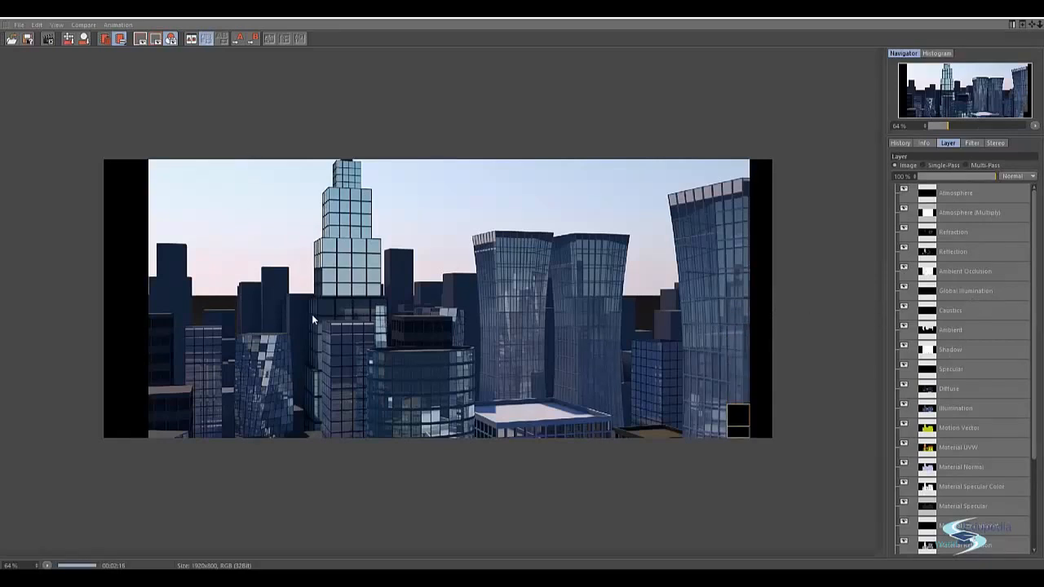
scroll(312, 319, up, 1)
scroll(308, 319, up, 1)
drag(514, 347, 566, 350)
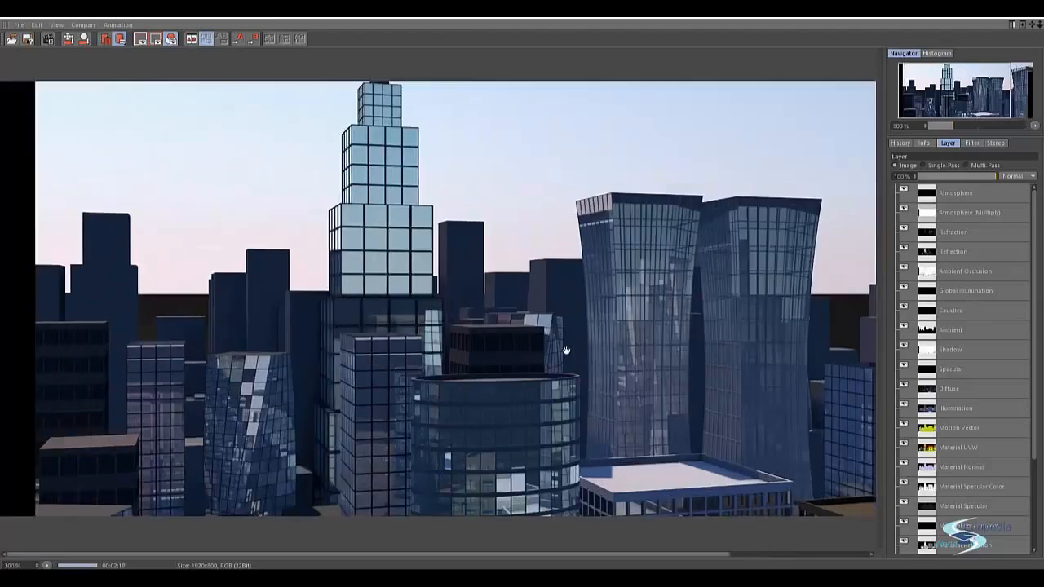
scroll(604, 346, down, 1)
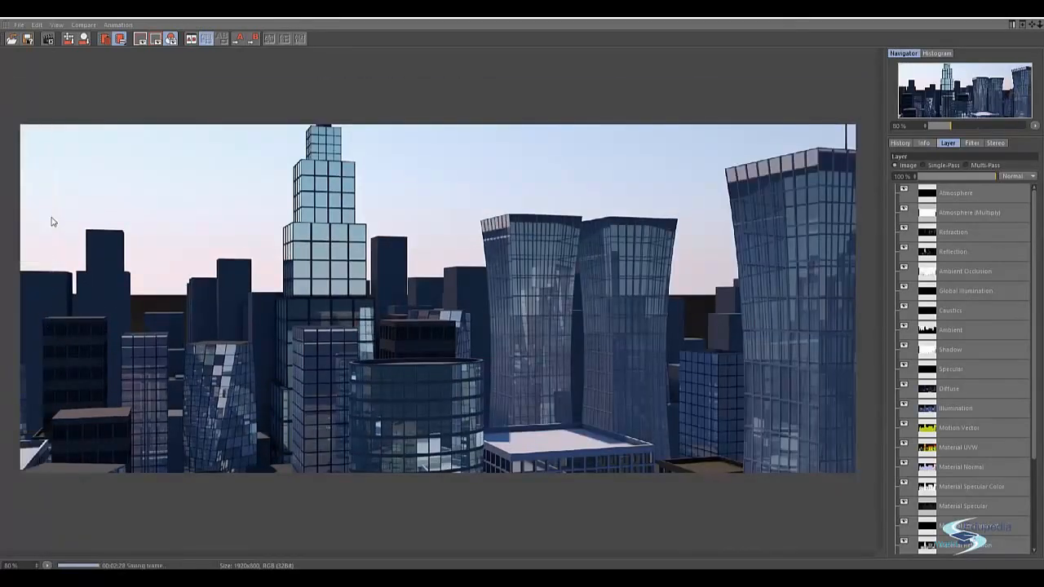
Switch to the Ny mappe folder in File Explorer to check the saved PNG pass files, and return to Cinema 4D.
mouse_move(81, 577)
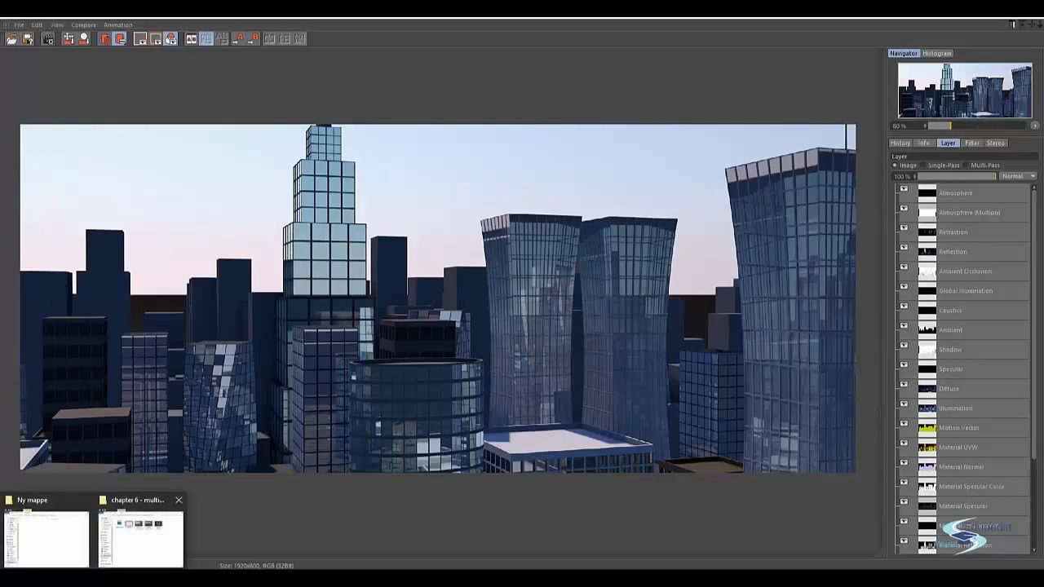
click(57, 534)
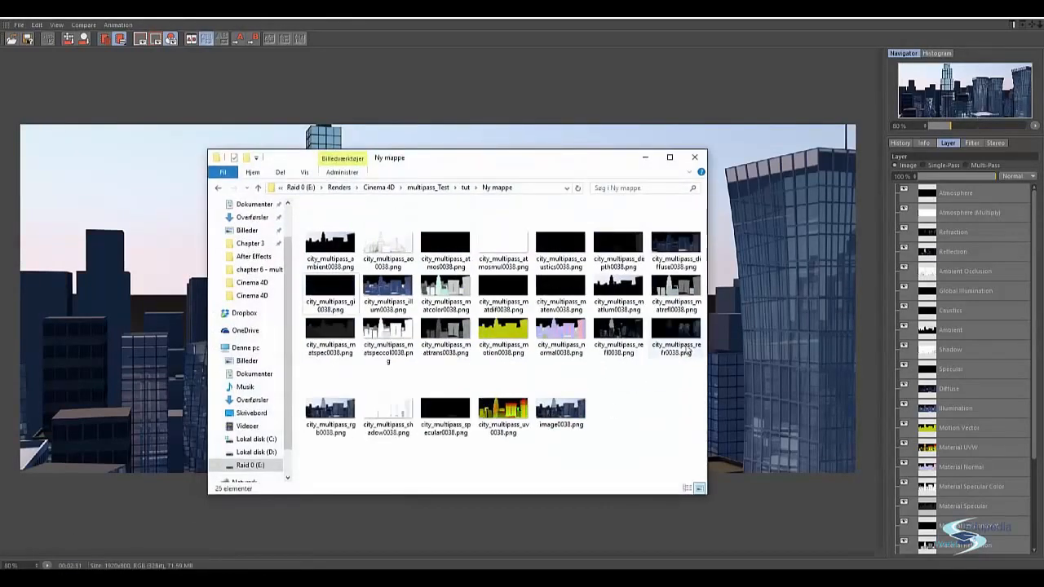
click(554, 314)
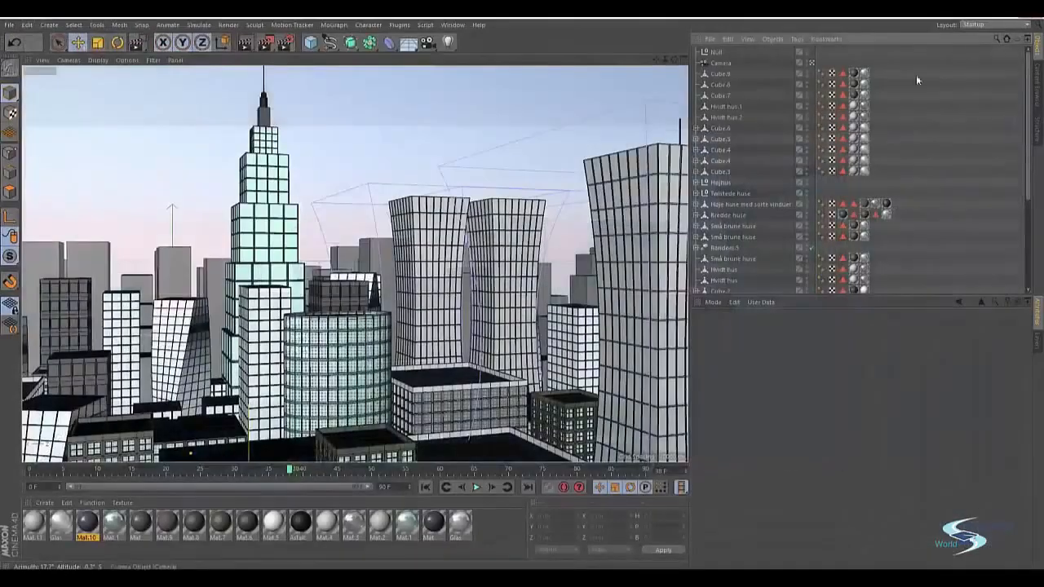
Open the render settings and bring up the compositing project file options in the save settings.
click(285, 43)
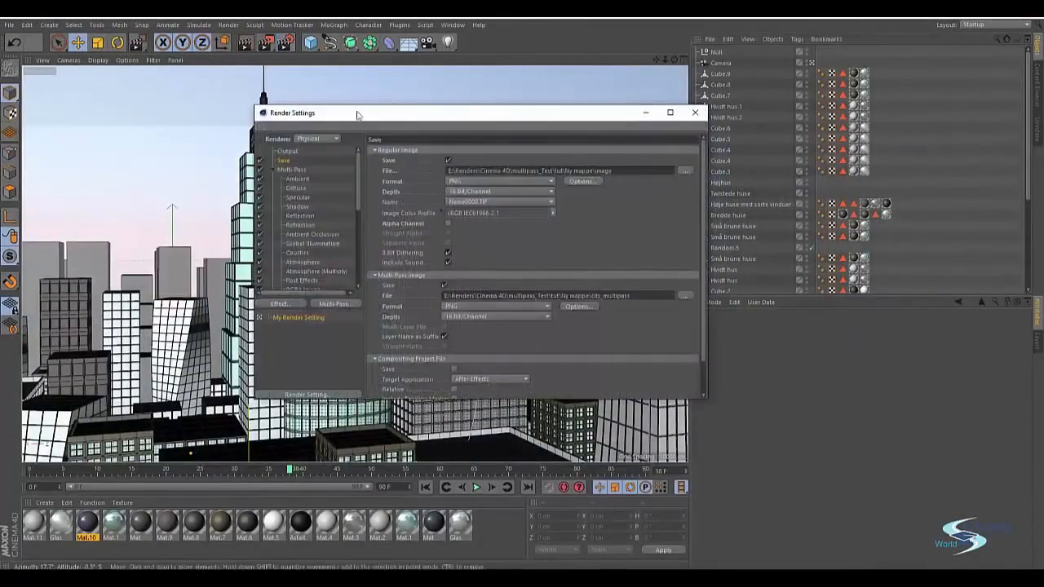
drag(357, 113, 341, 124)
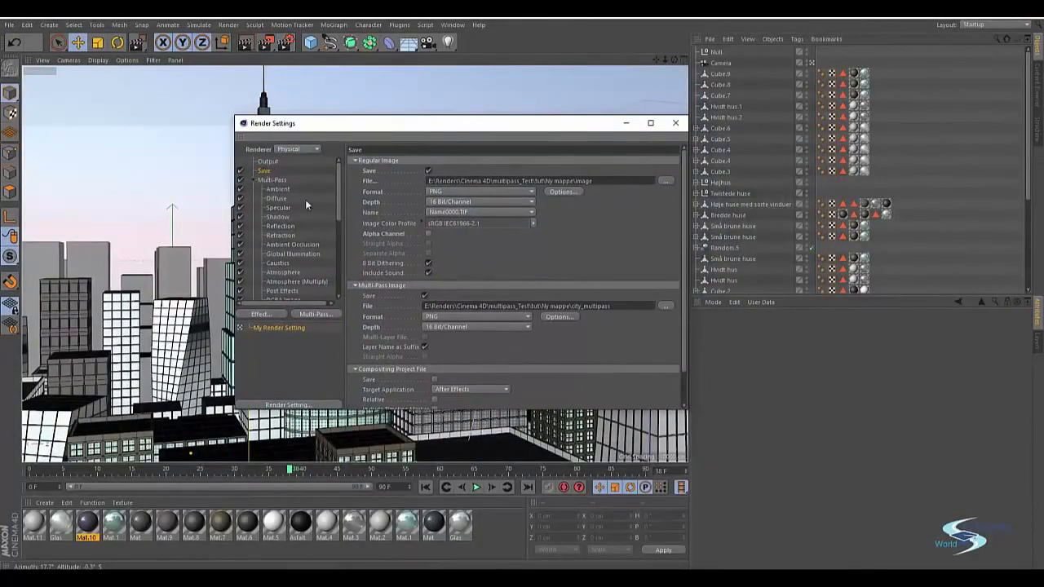
scroll(601, 381, down, 3)
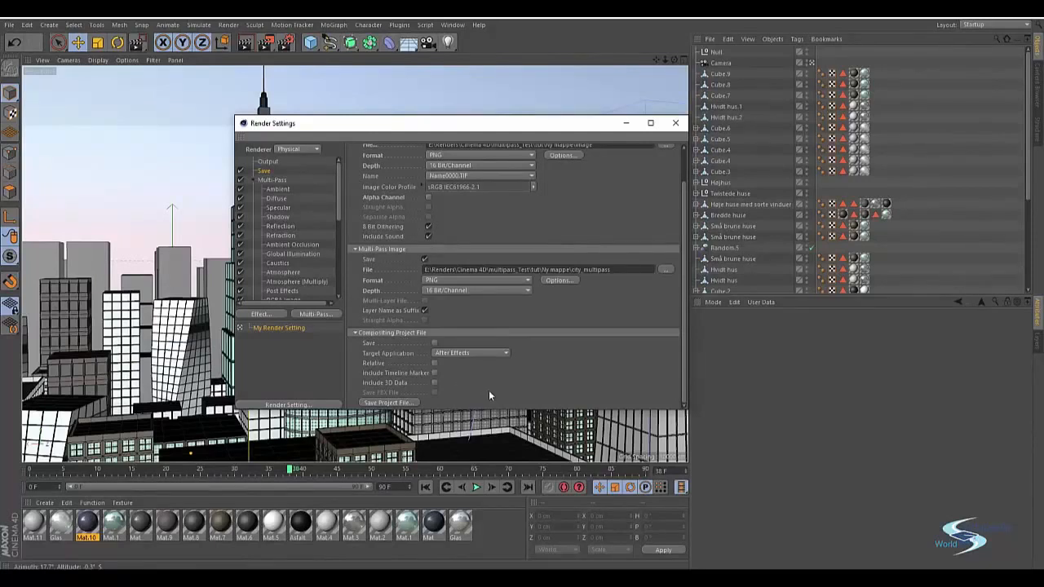
Try Nuke as the target application of the compositing project file, and set it back to After Effects.
click(434, 343)
scroll(466, 355, down, 1)
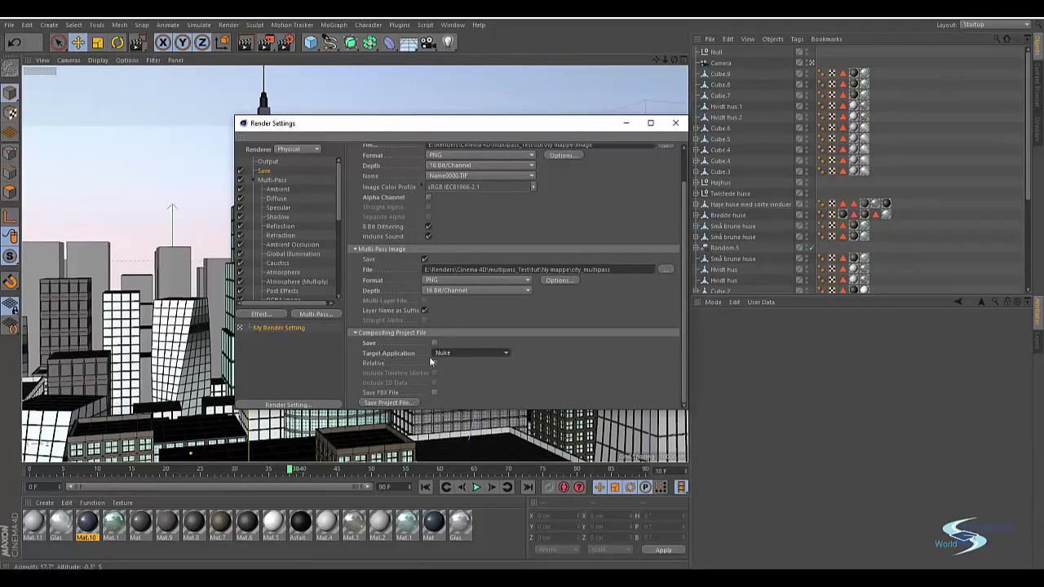
click(464, 352)
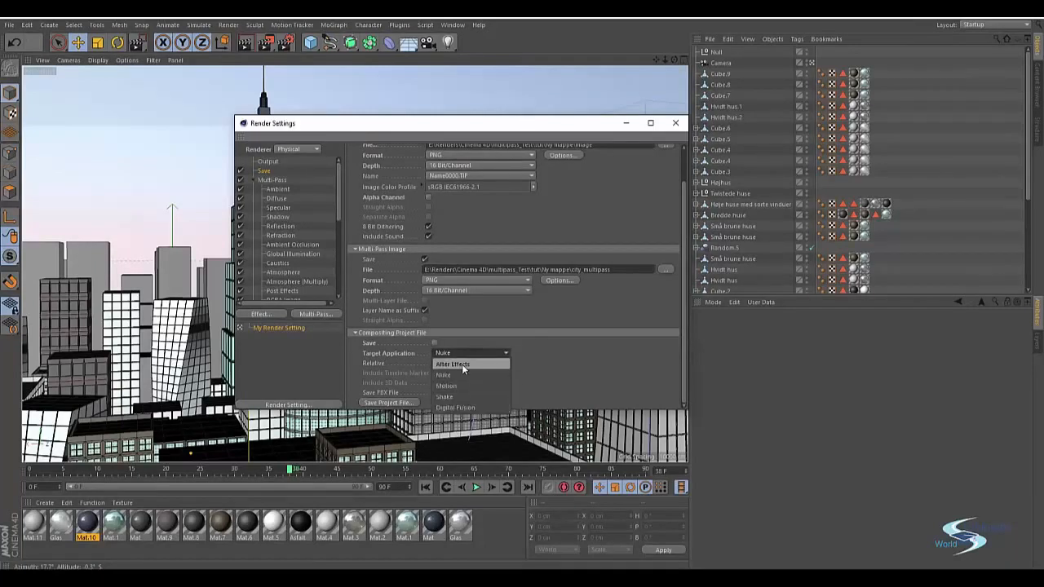
click(462, 363)
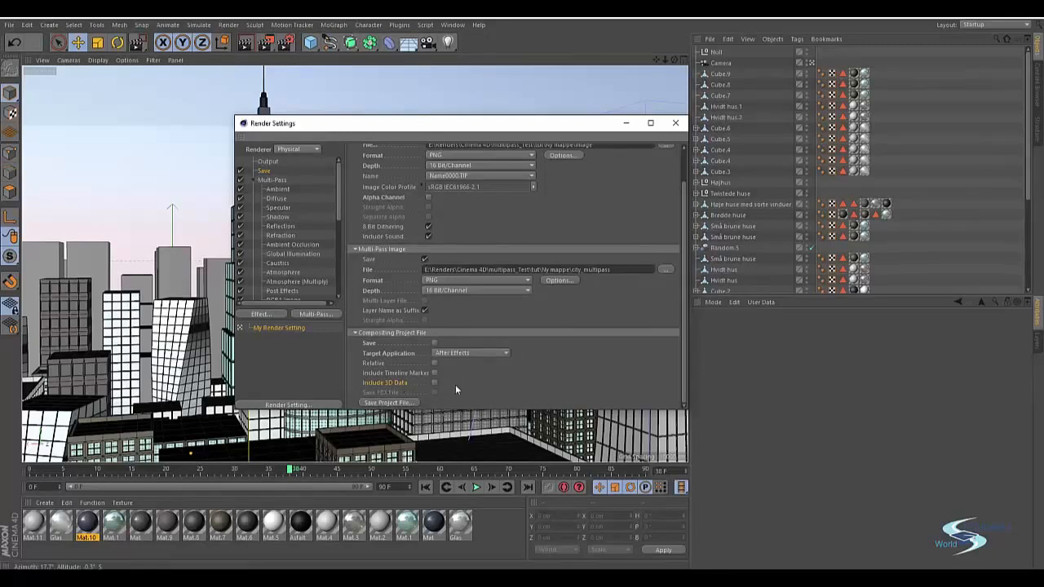
drag(520, 124, 461, 123)
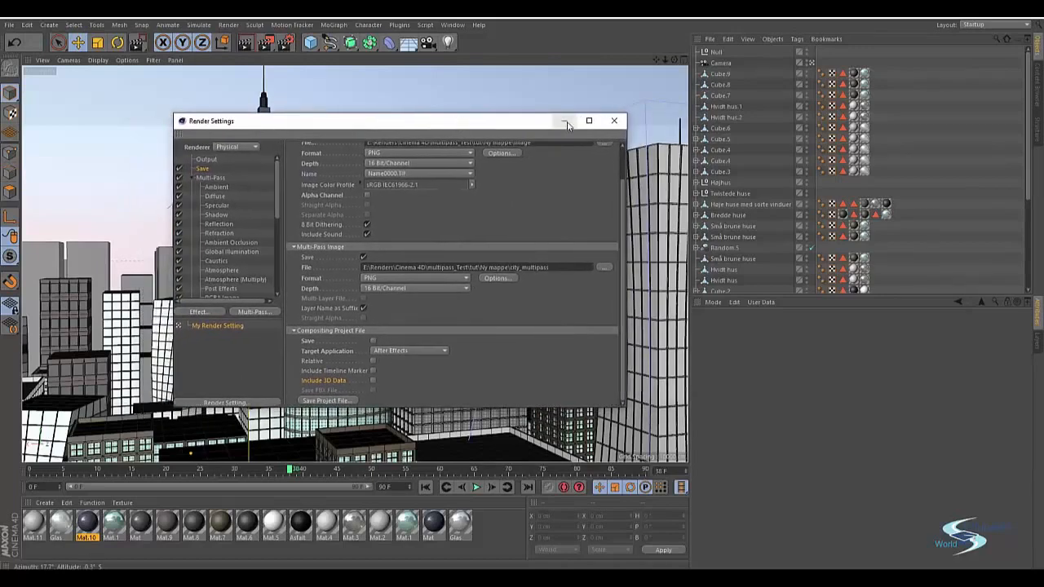
Close the render settings and leave the scene camera for a free perspective overview of the whole city.
click(616, 122)
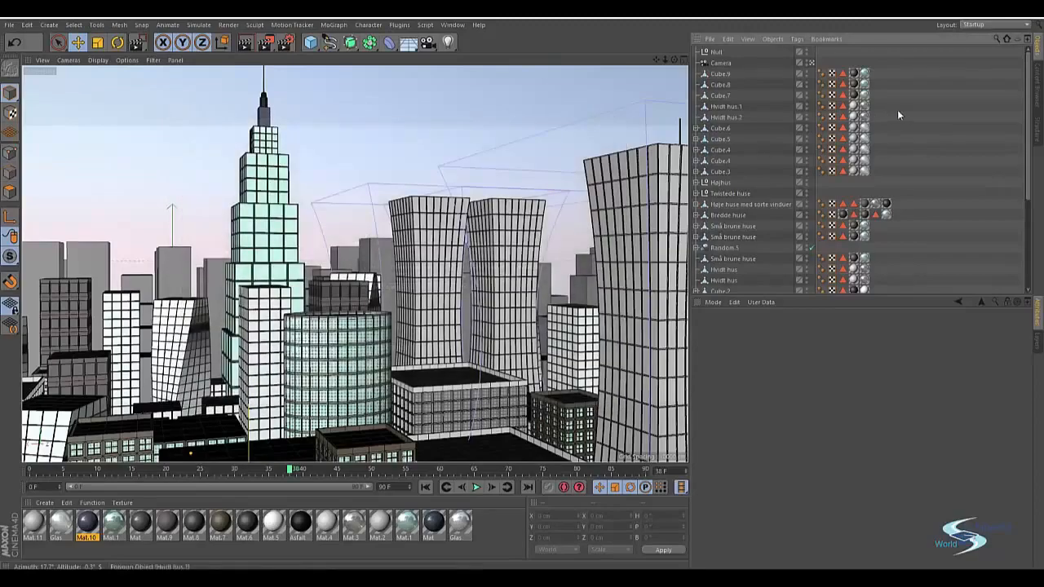
click(812, 61)
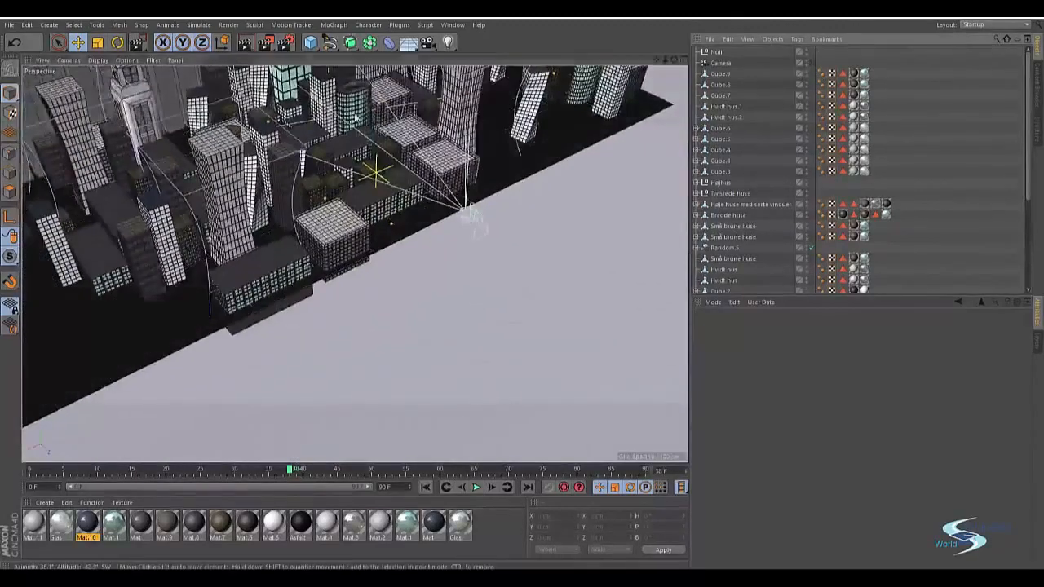
alt+middle_drag(351, 123, 445, 319)
alt+drag(376, 207, 432, 165)
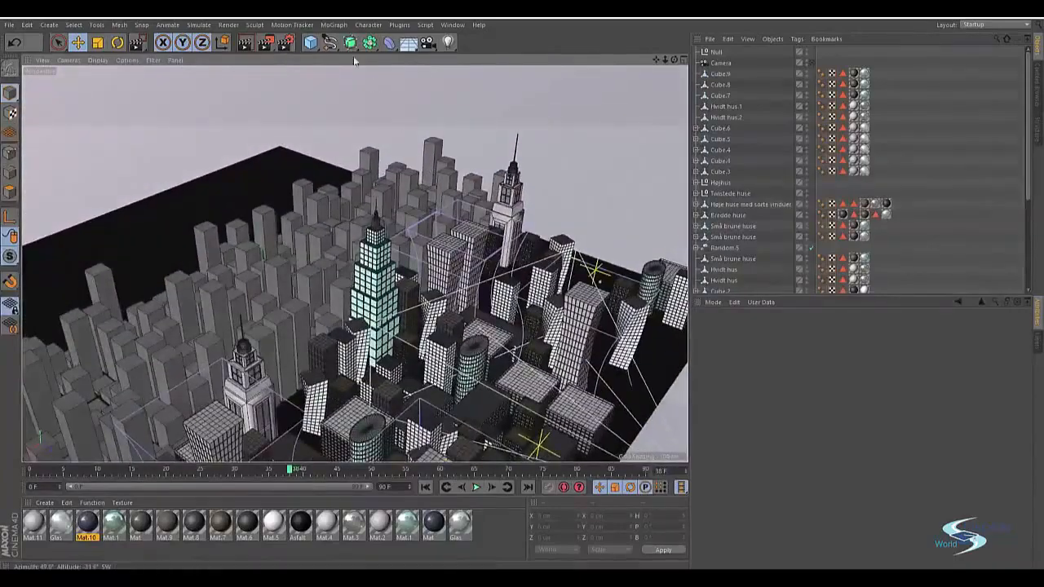
Try adding a null object to the city scene.
click(447, 42)
click(311, 43)
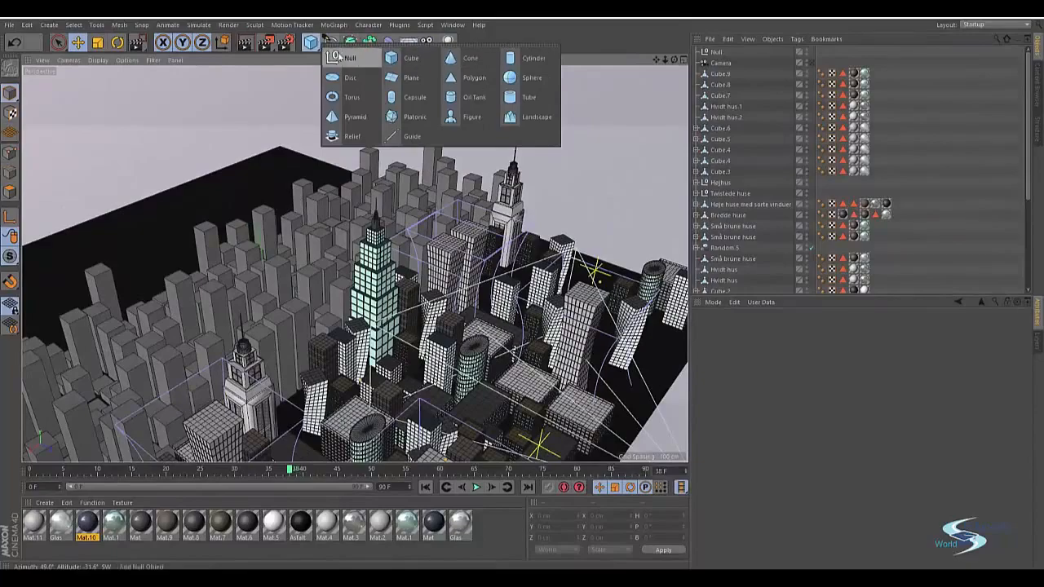
click(350, 58)
alt+drag(395, 248, 390, 214)
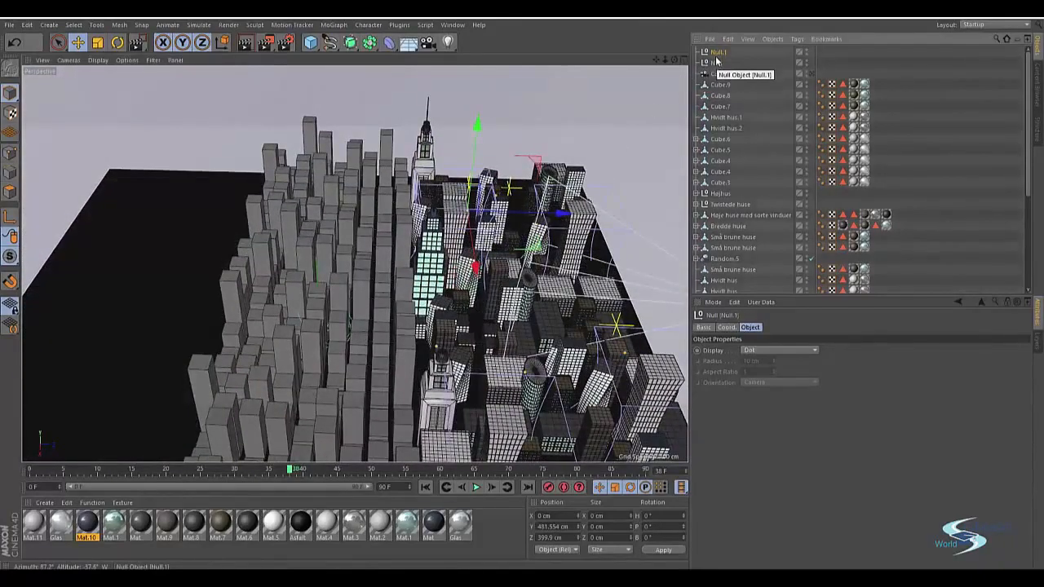
Add an omni light, raise it to about Y 476 cm above the city, and set its intensity to 0%.
click(447, 42)
alt+drag(375, 228, 328, 202)
drag(341, 279, 360, 123)
alt+middle_drag(390, 140, 412, 177)
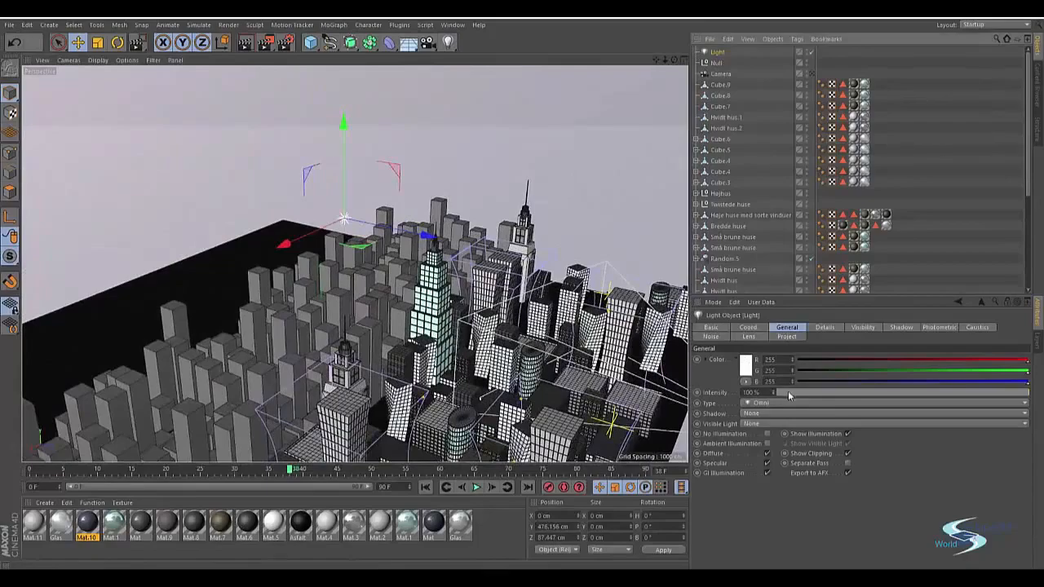
drag(789, 396, 741, 395)
Move the light over the front of the skyline, to about X -444, Y 452, Z -757 cm, and deselect it.
alt+middle_drag(468, 196, 511, 259)
alt+drag(427, 298, 473, 297)
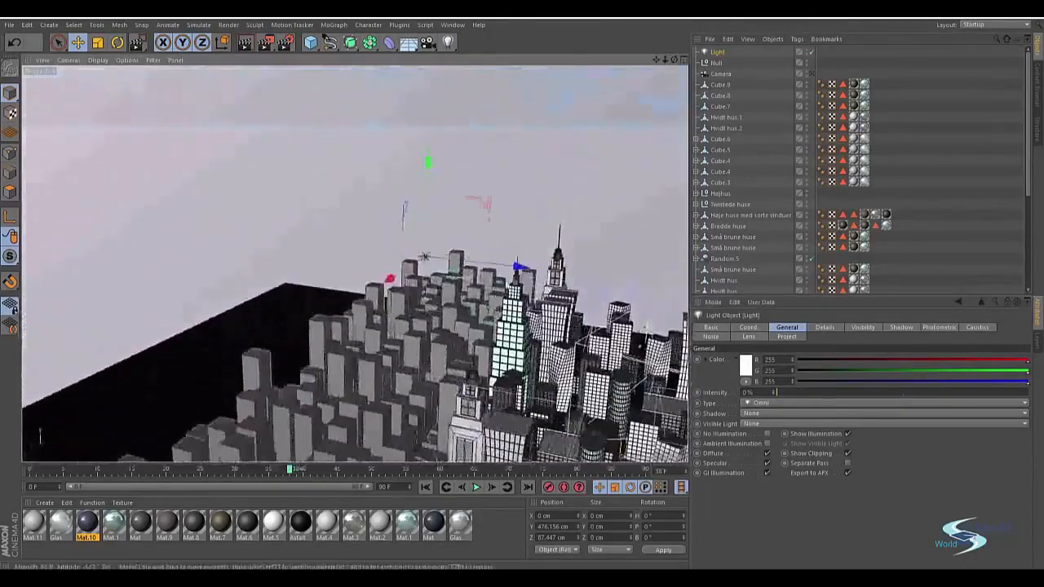
drag(518, 267, 262, 236)
alt+drag(386, 312, 217, 167)
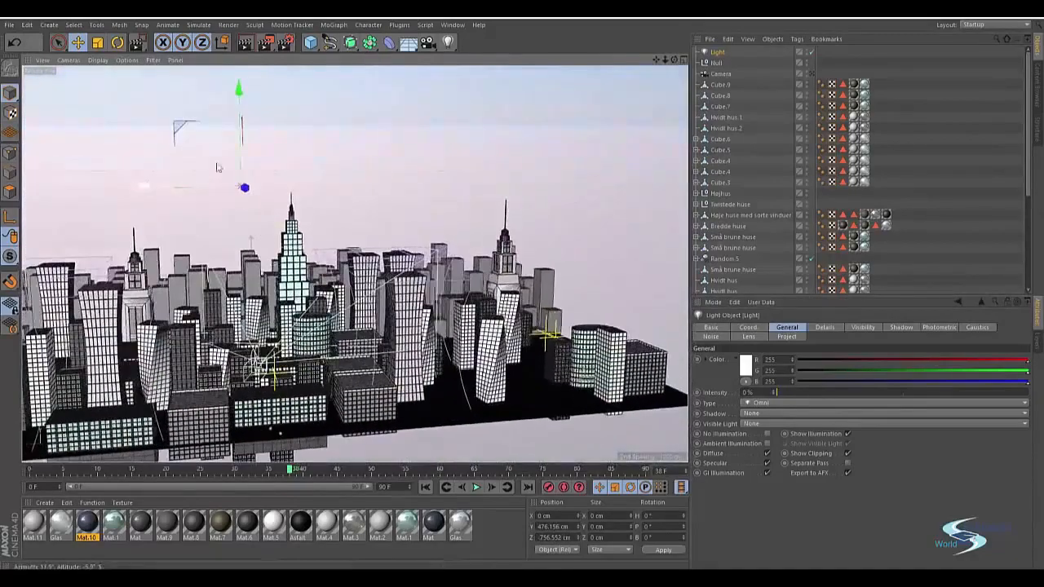
drag(181, 130, 286, 136)
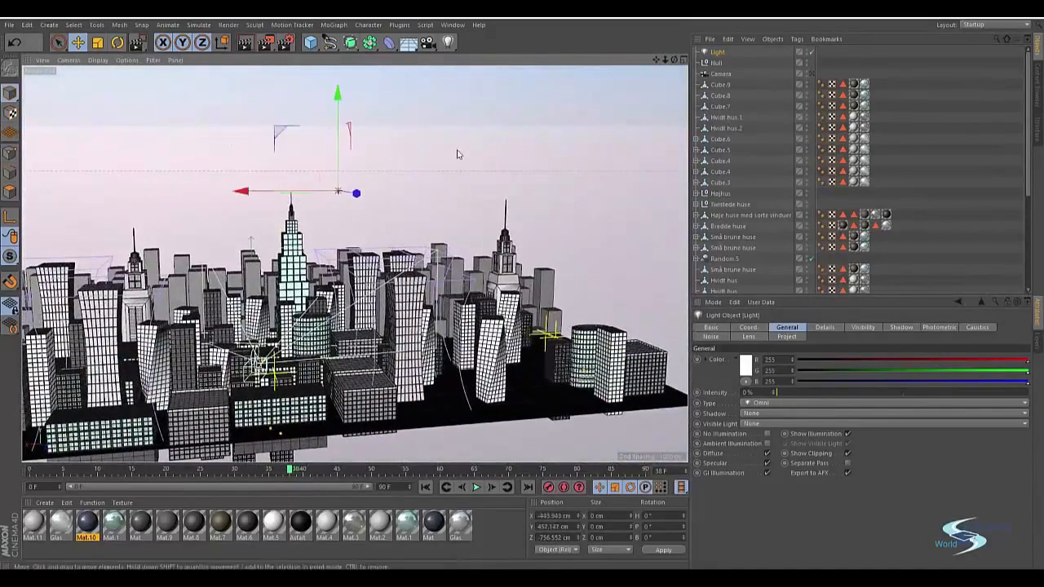
click(469, 154)
Return to the scene camera's view and lower the light beside the turquoise tower to about Y 248 cm.
click(719, 53)
click(815, 74)
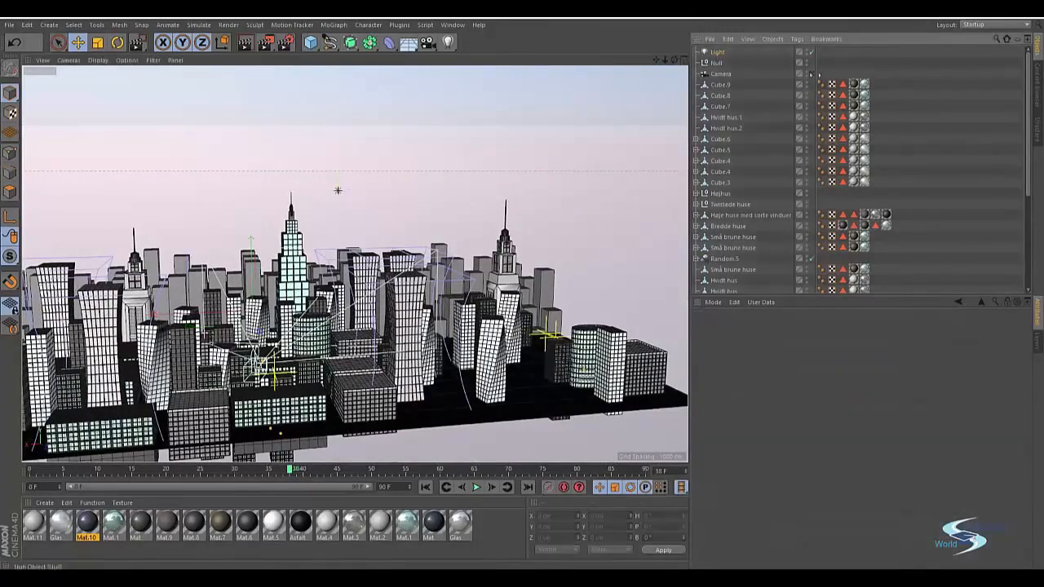
click(812, 74)
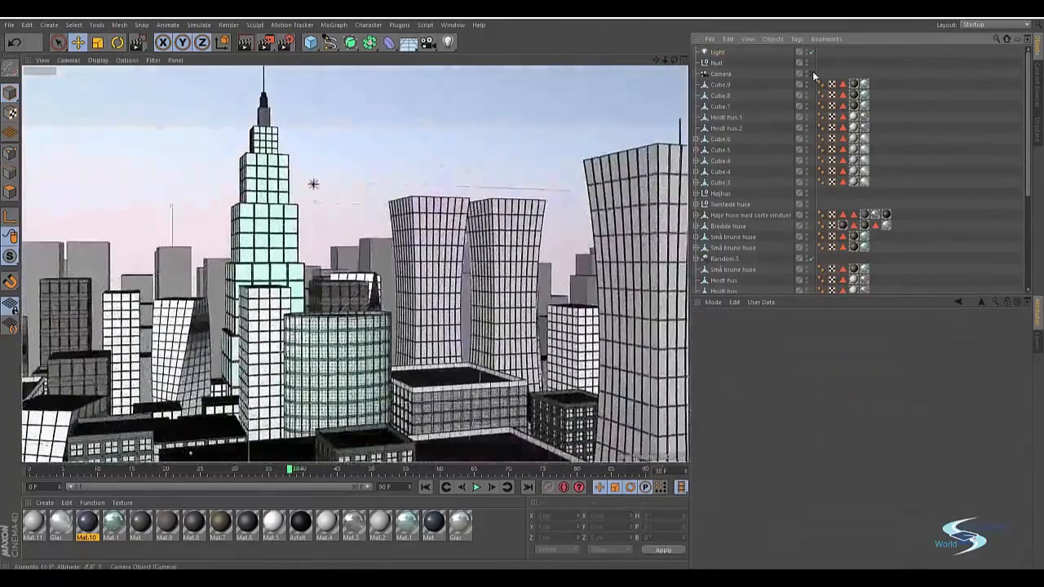
click(314, 186)
drag(316, 98, 265, 194)
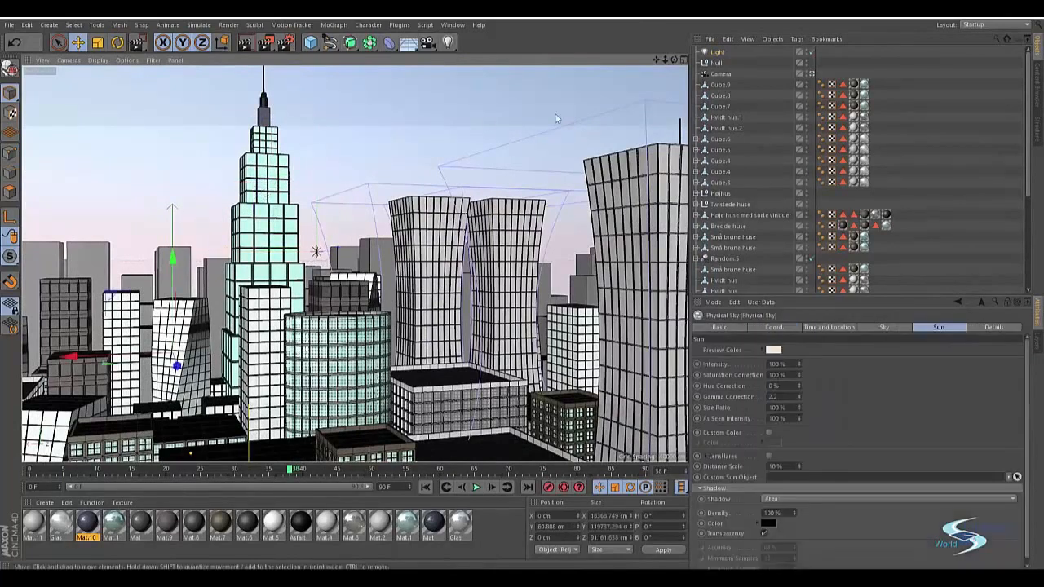
click(956, 109)
click(719, 53)
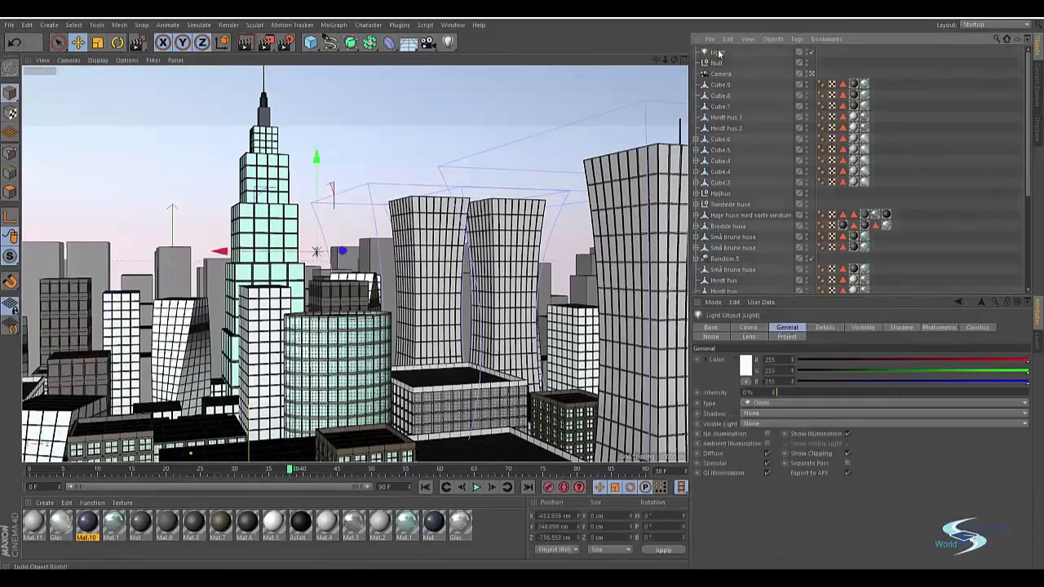
click(881, 56)
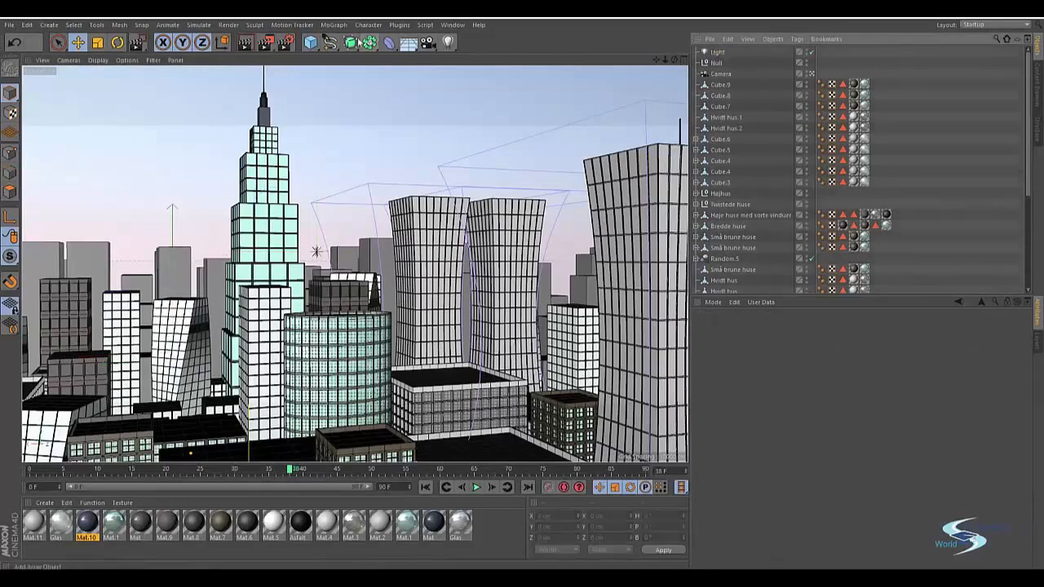
Reopen the render settings and enable Include 3D Data for the After Effects compositing project file.
click(287, 42)
scroll(521, 362, down, 2)
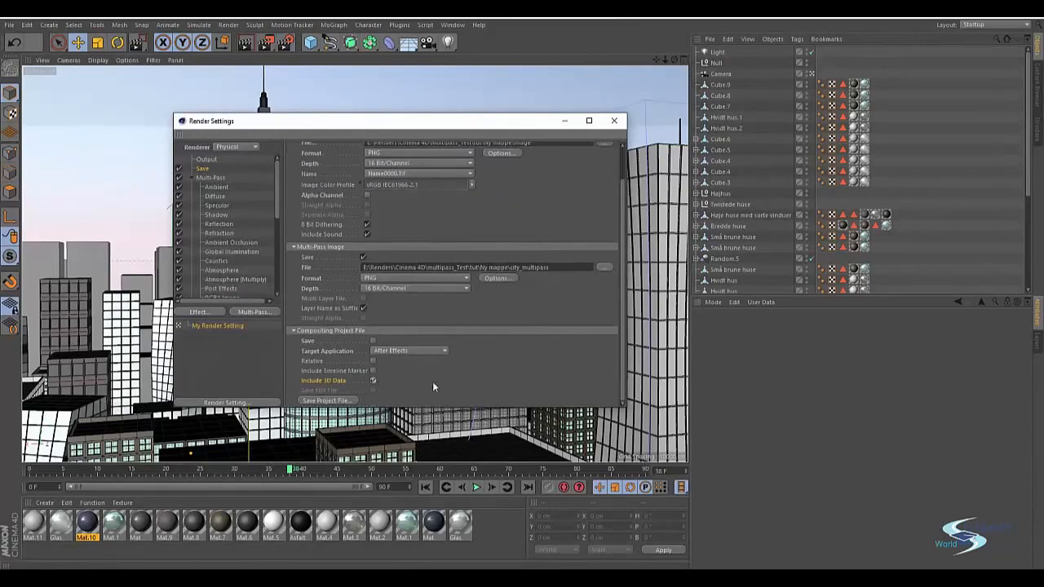
drag(438, 127, 472, 203)
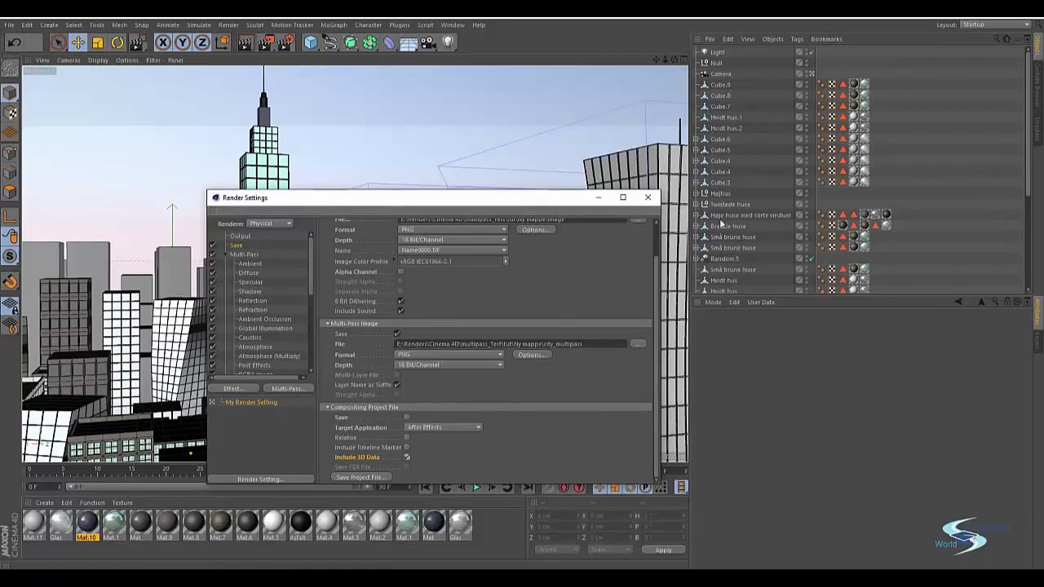
scroll(738, 200, down, 5)
scroll(744, 214, up, 5)
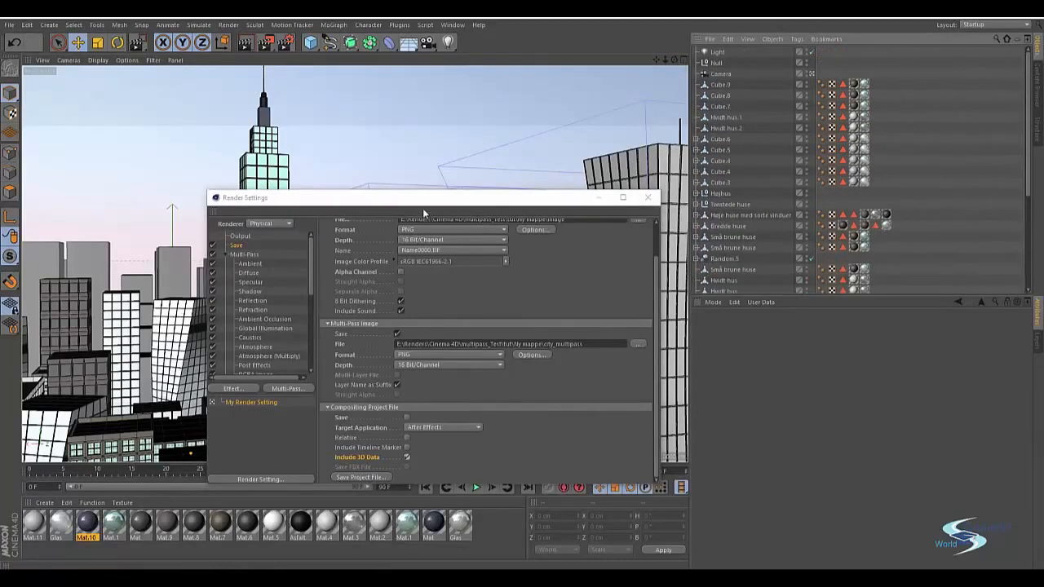
drag(424, 199, 749, 157)
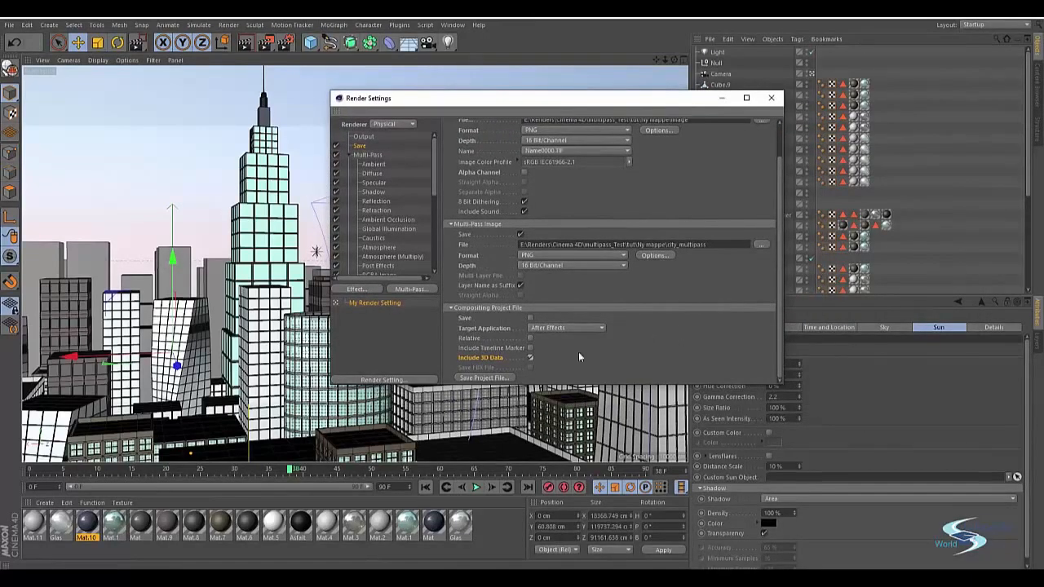
Save the compositing project file as New York - Scene.aec in the Renders\Cinema 4D\multipass_Test\tut\Ny mappe folder on drive E.
click(488, 380)
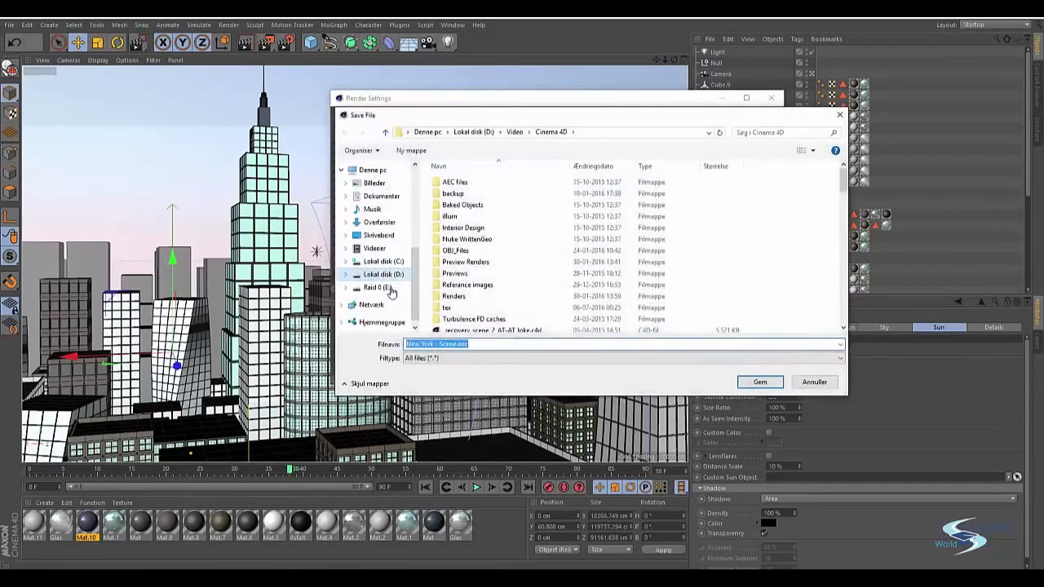
click(387, 288)
double_click(460, 227)
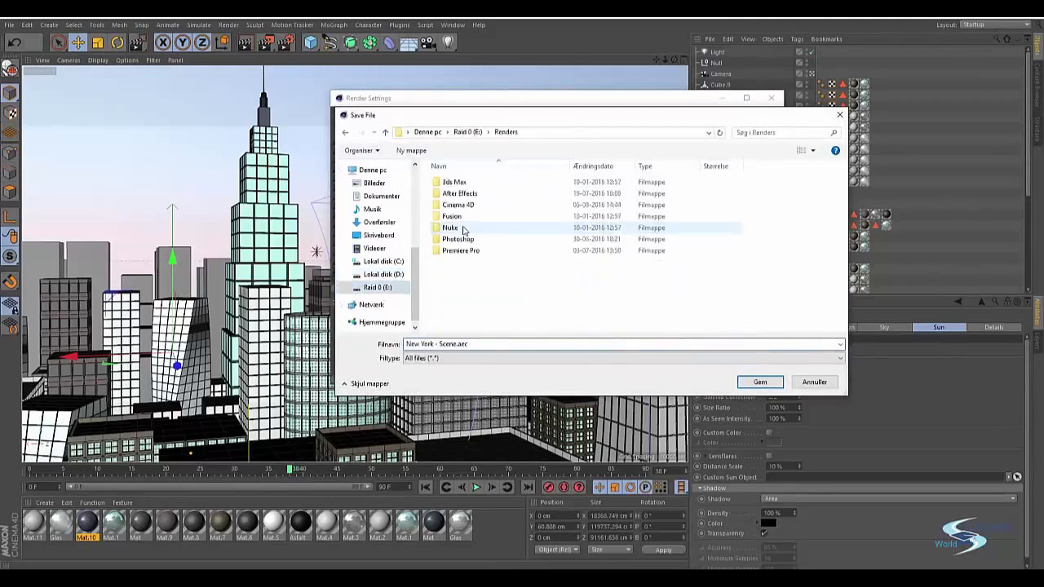
double_click(473, 206)
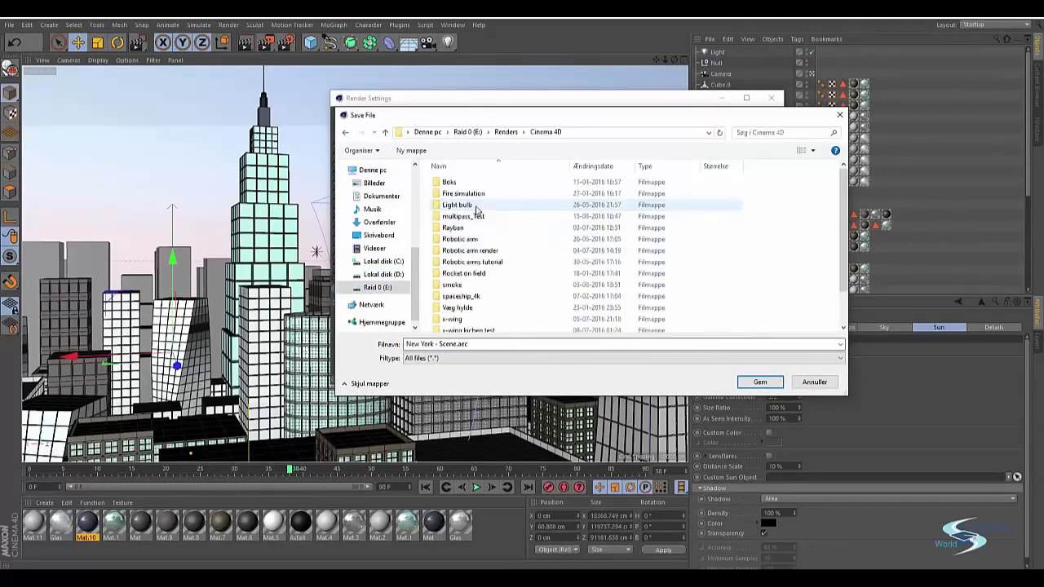
double_click(462, 216)
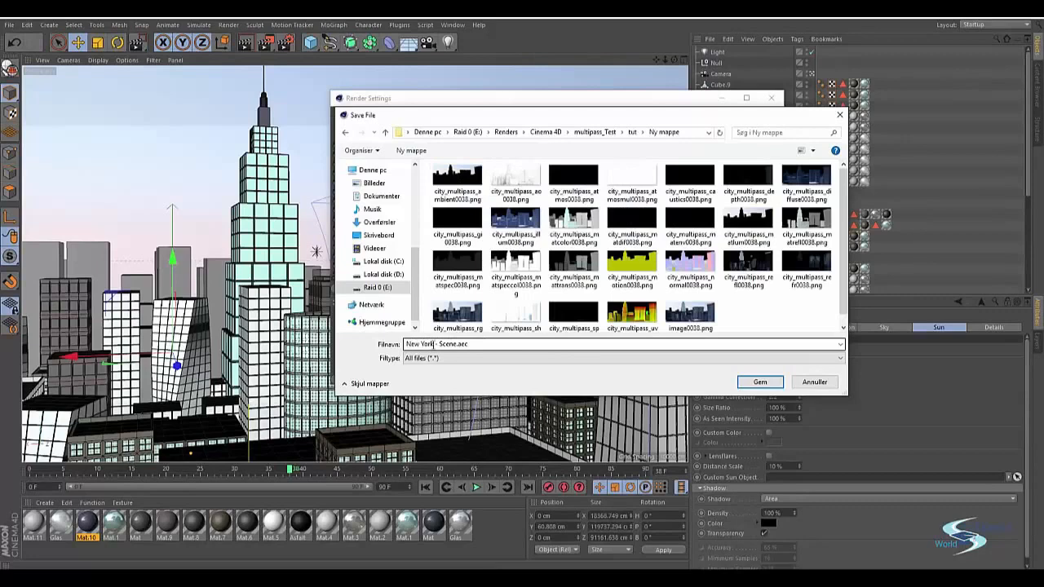
click(460, 345)
click(467, 345)
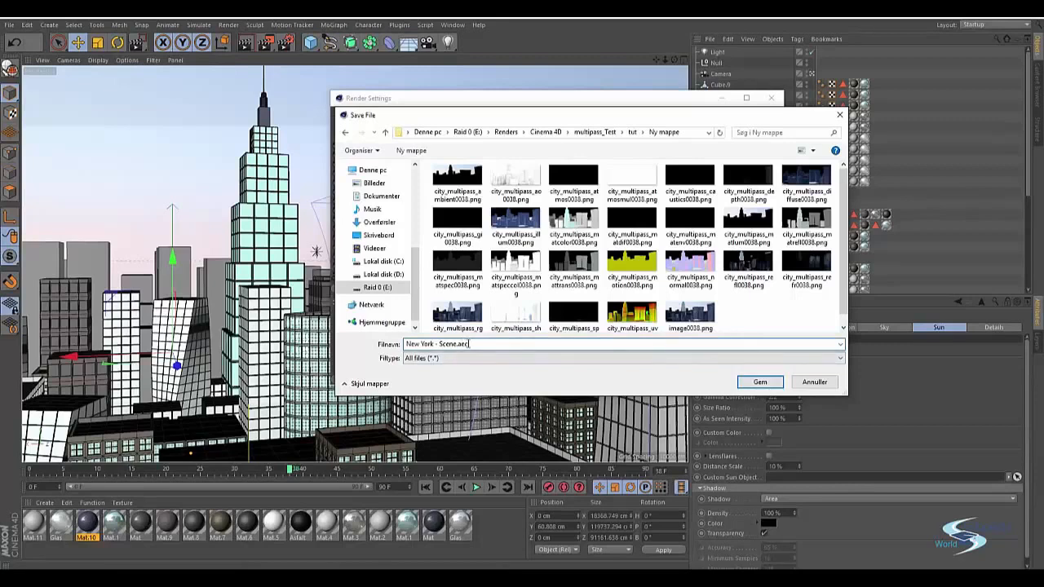
click(758, 382)
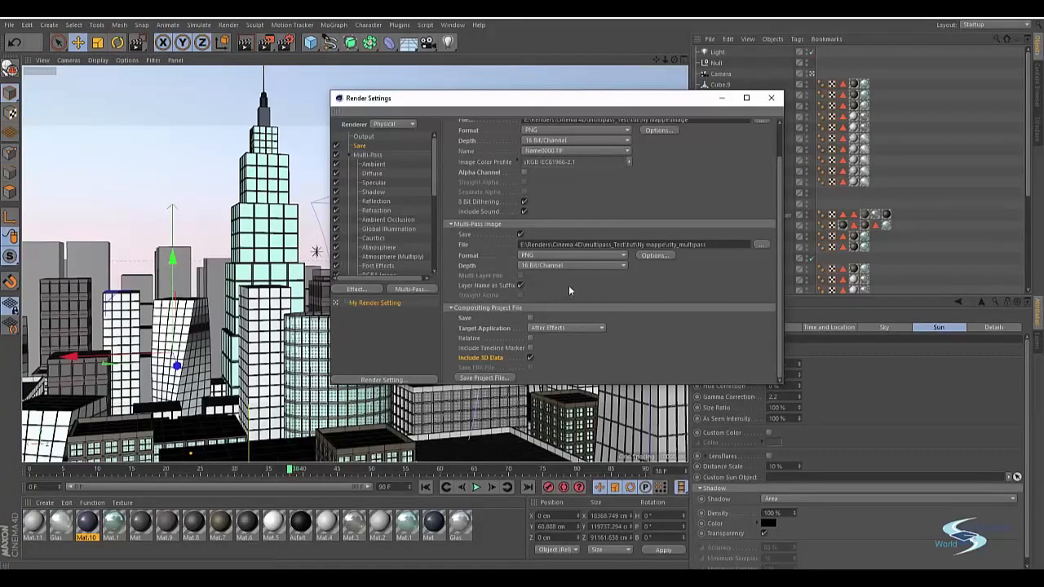
Close the render settings, deselect the Physical Sky, and switch to the empty project in After Effects.
drag(676, 97, 583, 122)
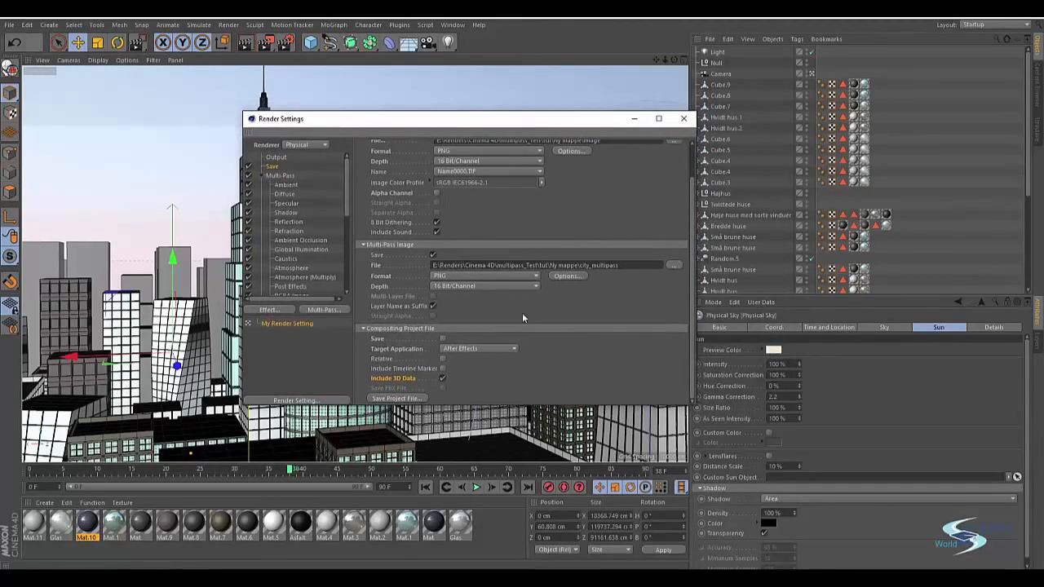
click(684, 120)
click(942, 128)
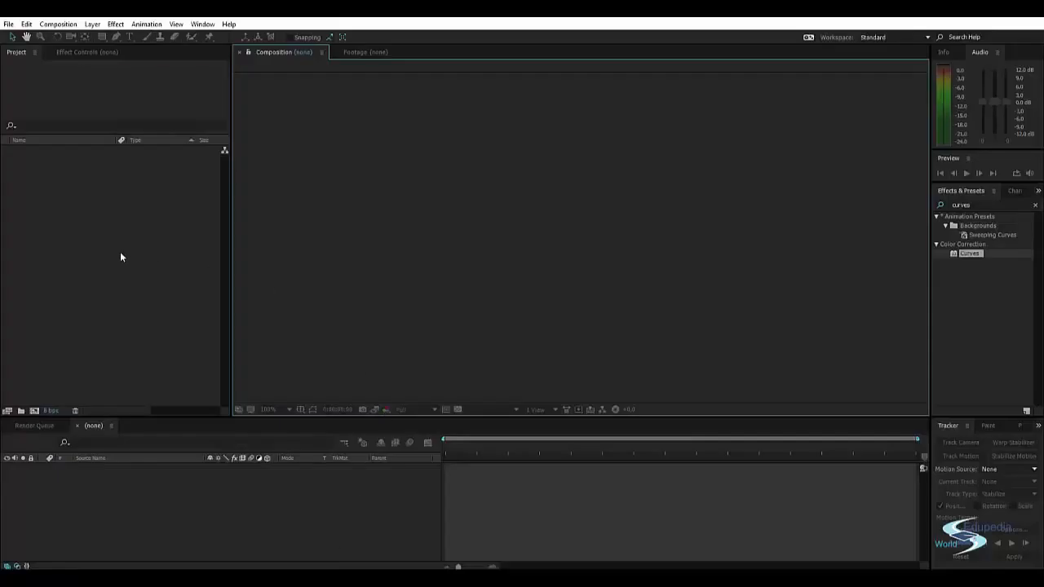
click(121, 253)
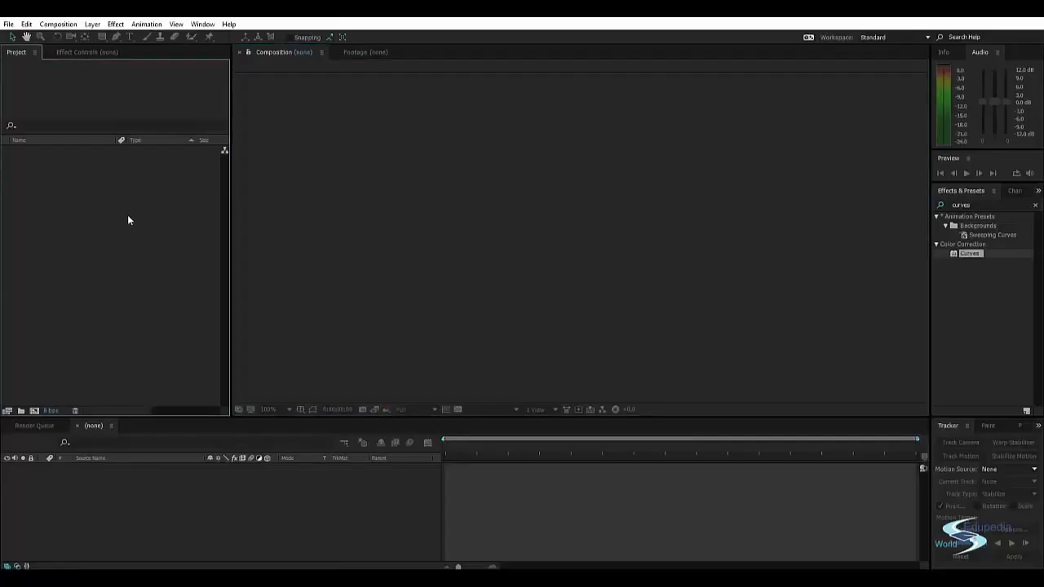
click(270, 221)
click(196, 226)
key(ctrl+n)
Import New York - Scene.aec from the Ny mappe folder in File Explorer into the After Effects project.
mouse_move(49, 582)
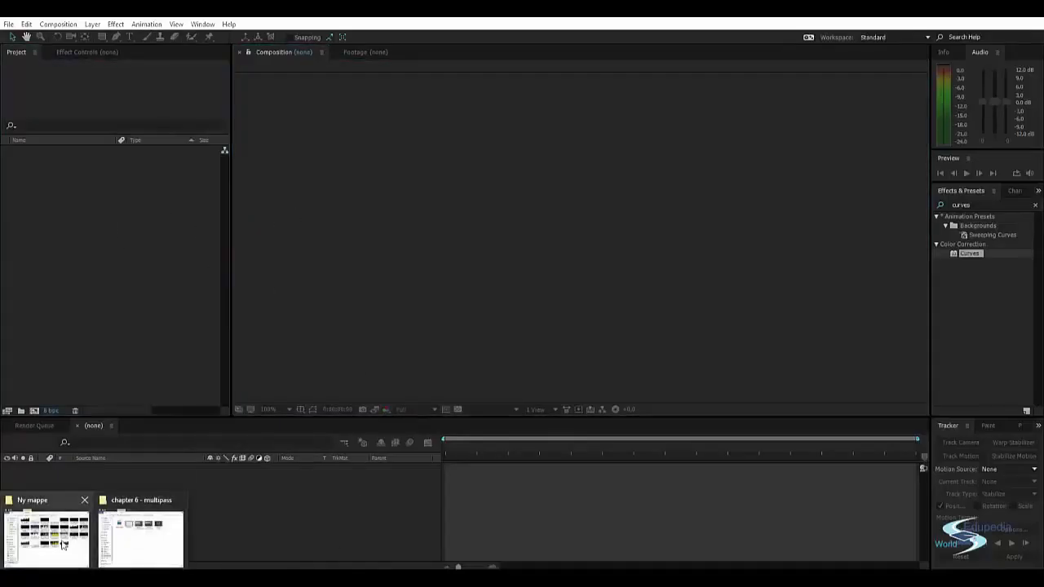
click(49, 534)
drag(499, 162, 610, 151)
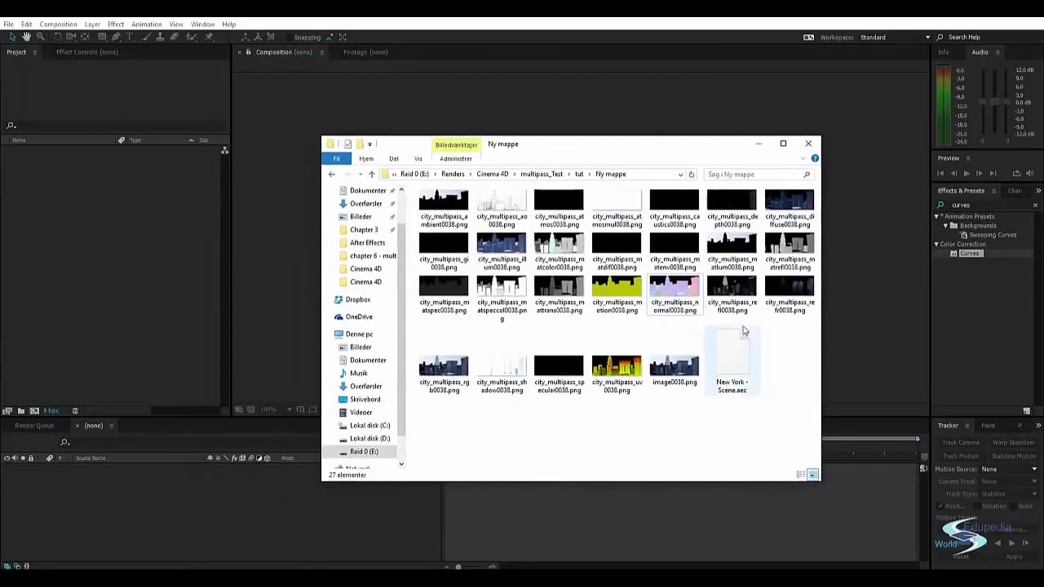
click(674, 204)
click(730, 347)
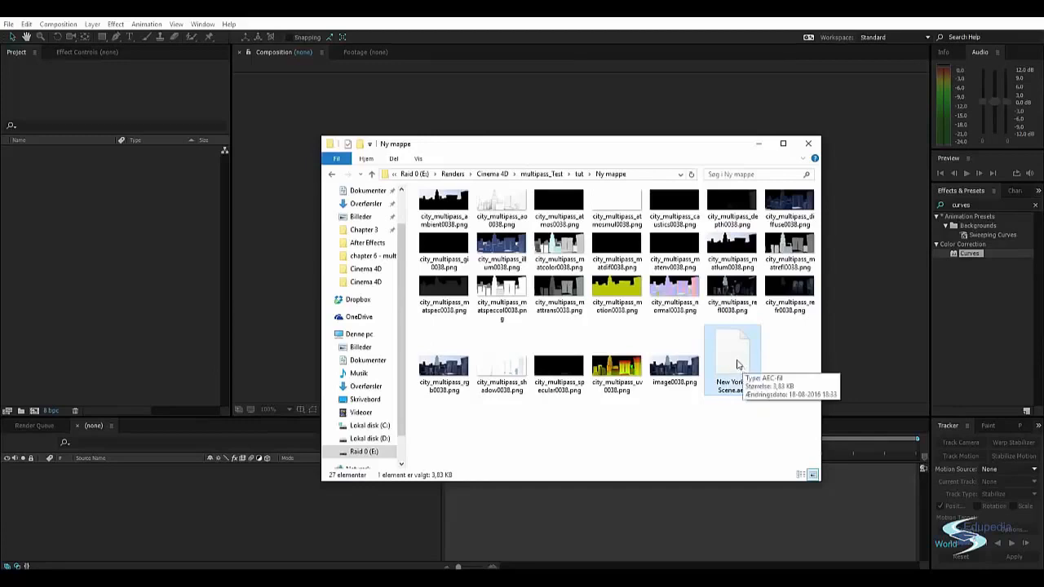
drag(743, 369, 66, 199)
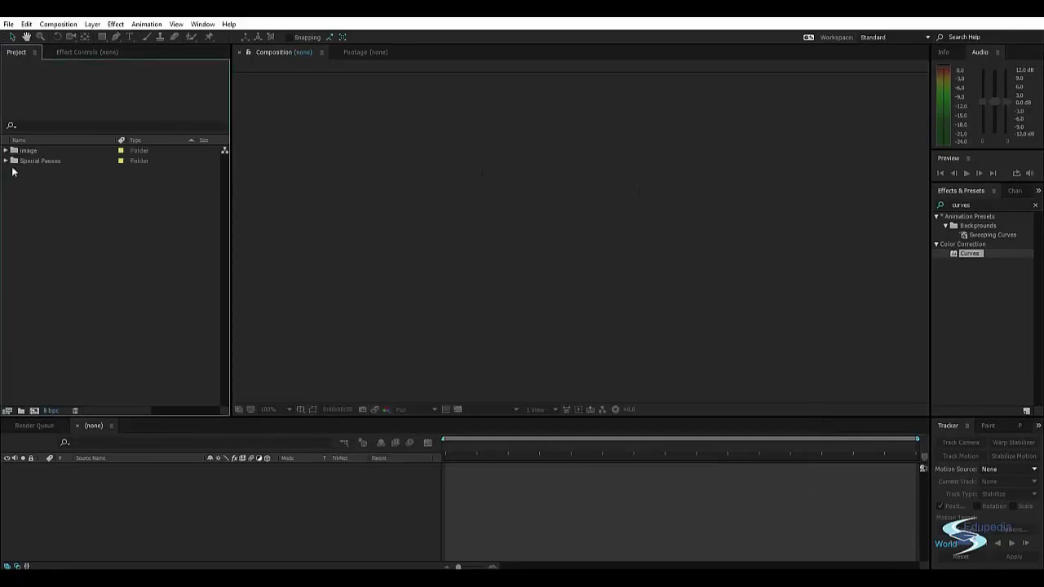
Expand the image and Special Passes folders and examine the imported pass files, including the ambient and depth passes.
click(25, 152)
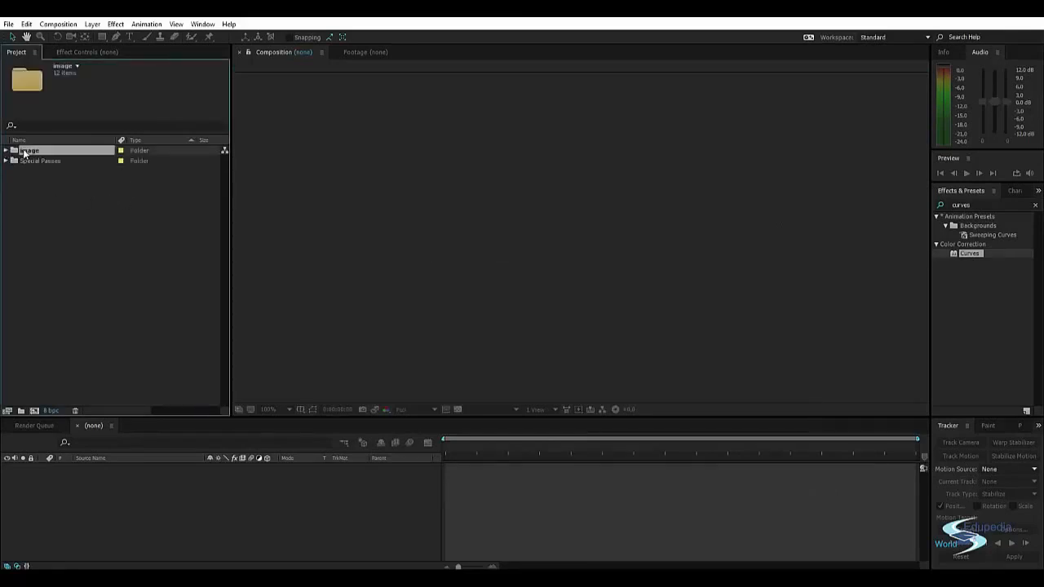
click(6, 151)
click(37, 162)
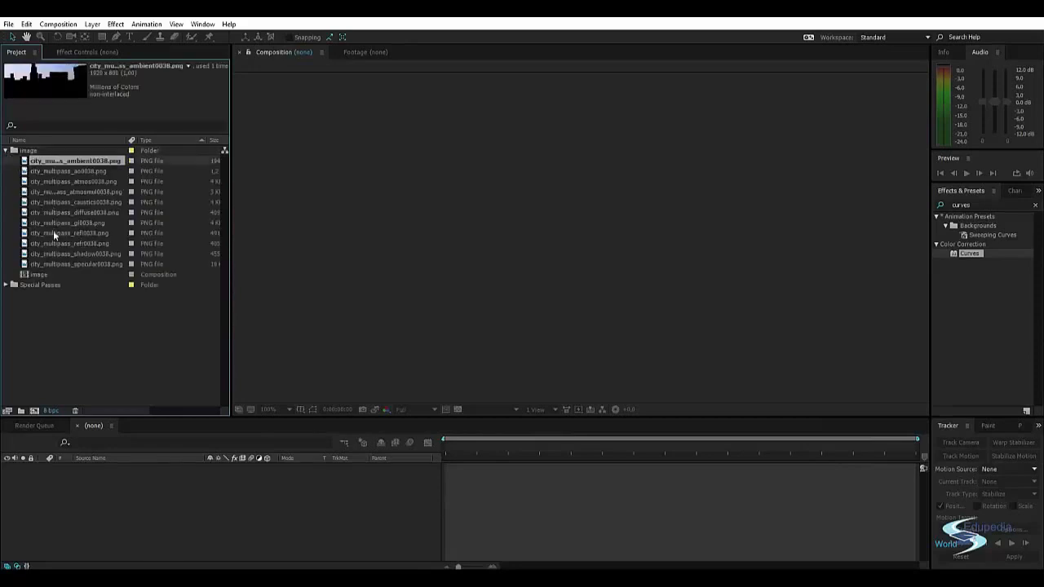
click(5, 285)
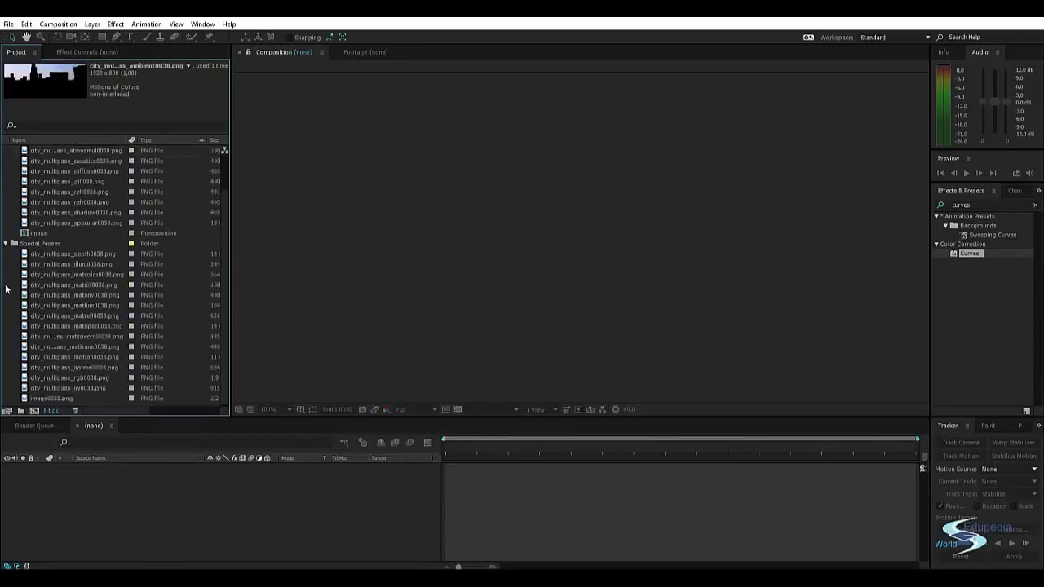
scroll(32, 292, down, 2)
click(77, 254)
scroll(95, 256, up, 2)
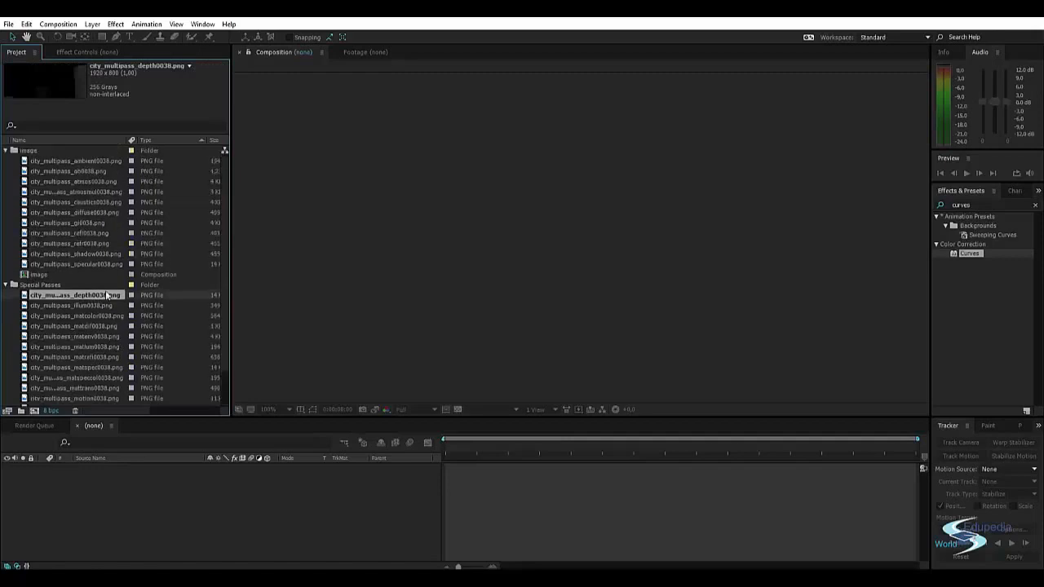
Select the ambient pass file, switch to Cinema 4D and remove all channels from the multi-pass render settings.
click(89, 161)
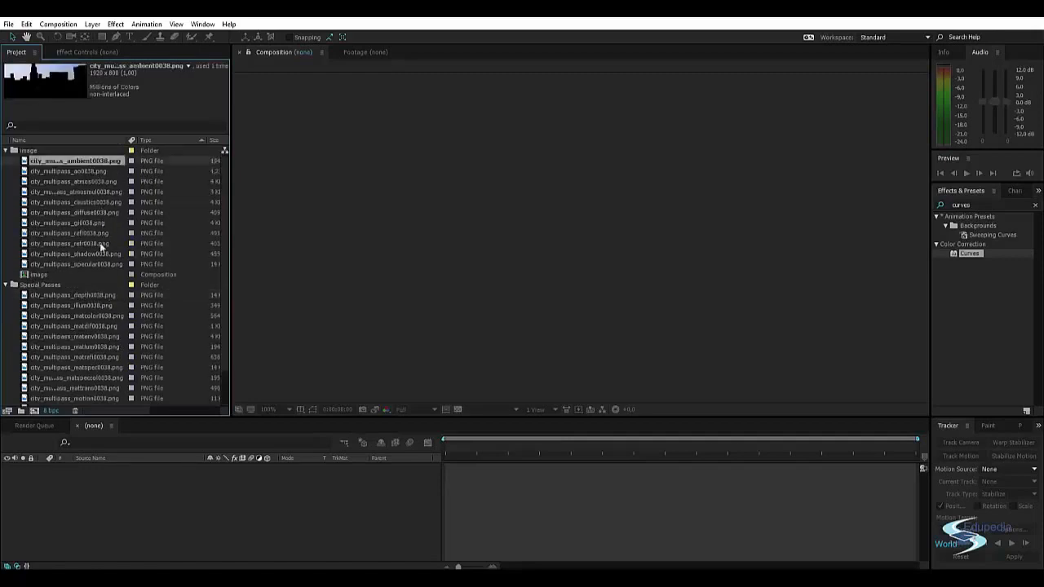
scroll(157, 333, down, 2)
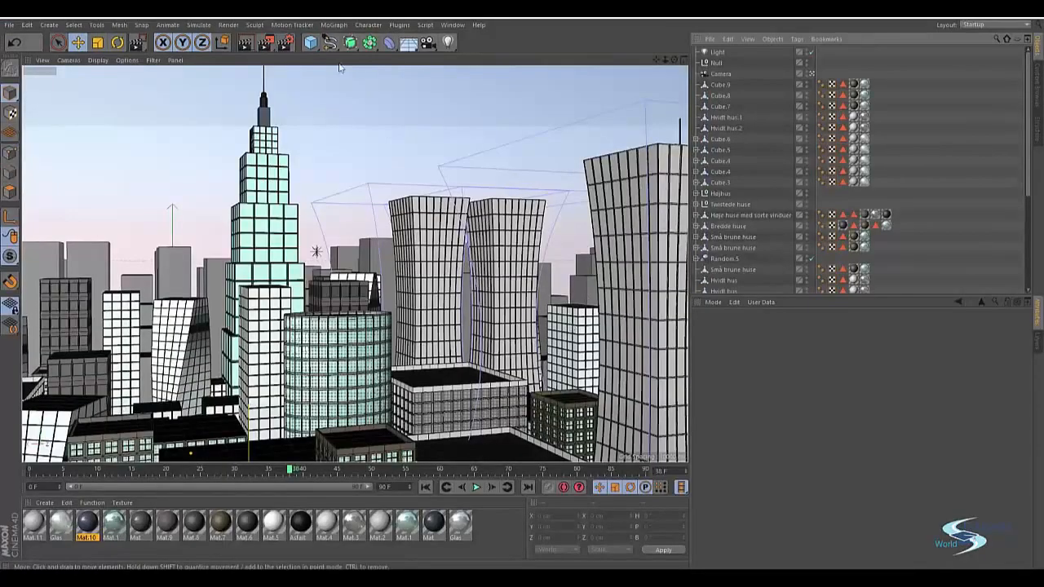
click(285, 45)
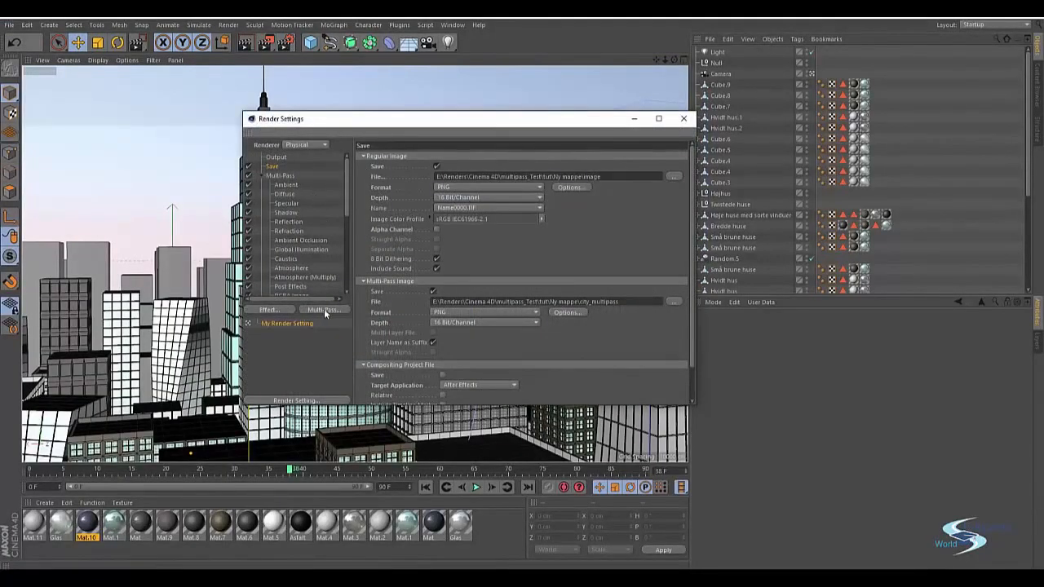
click(324, 310)
click(382, 359)
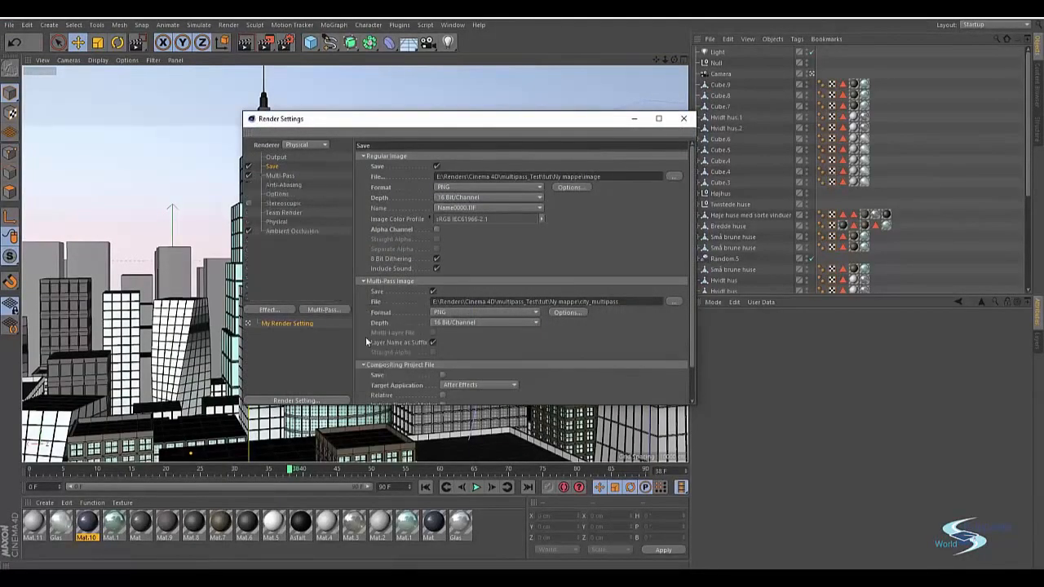
Add the image layers to the multi-pass list, compare them with the imported image folder, and add all remaining passes.
click(321, 310)
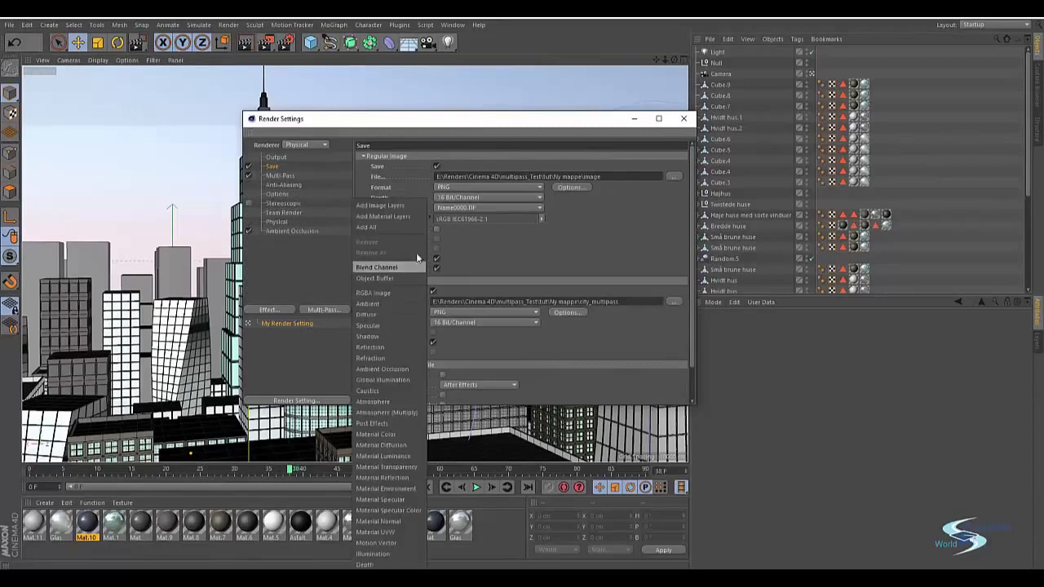
click(381, 206)
key(alt+Tab)
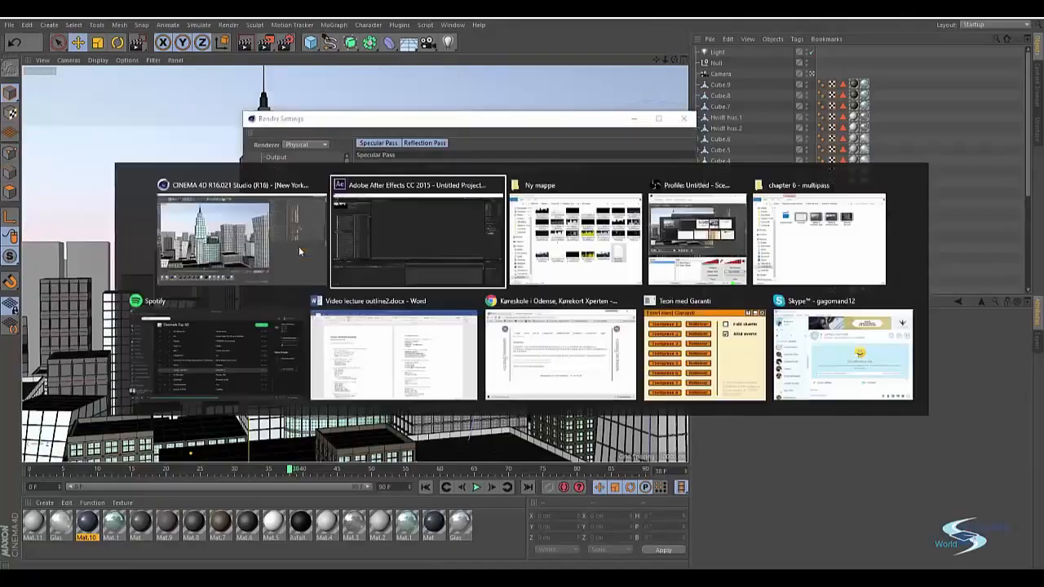
click(34, 160)
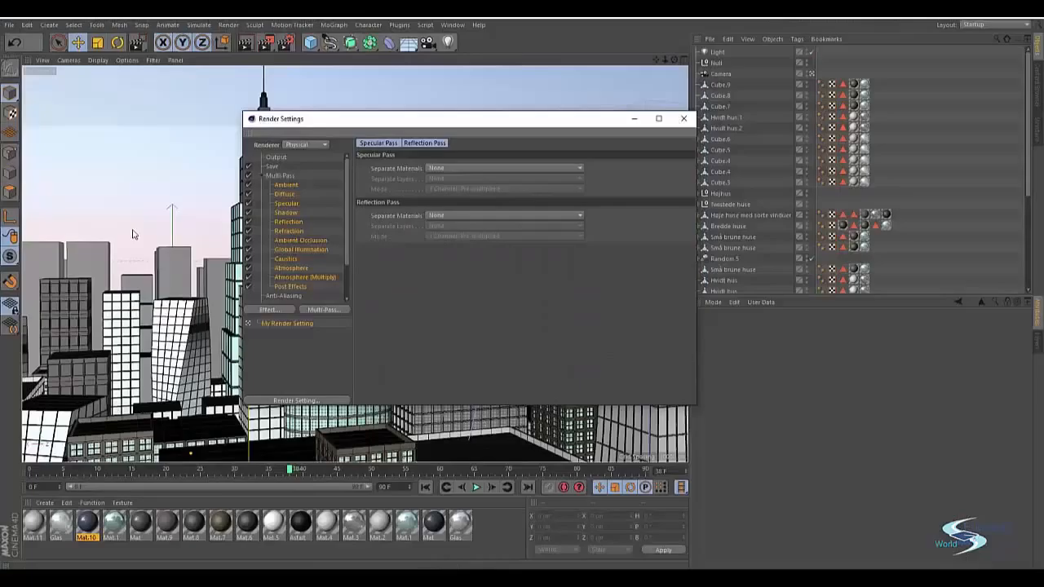
click(323, 310)
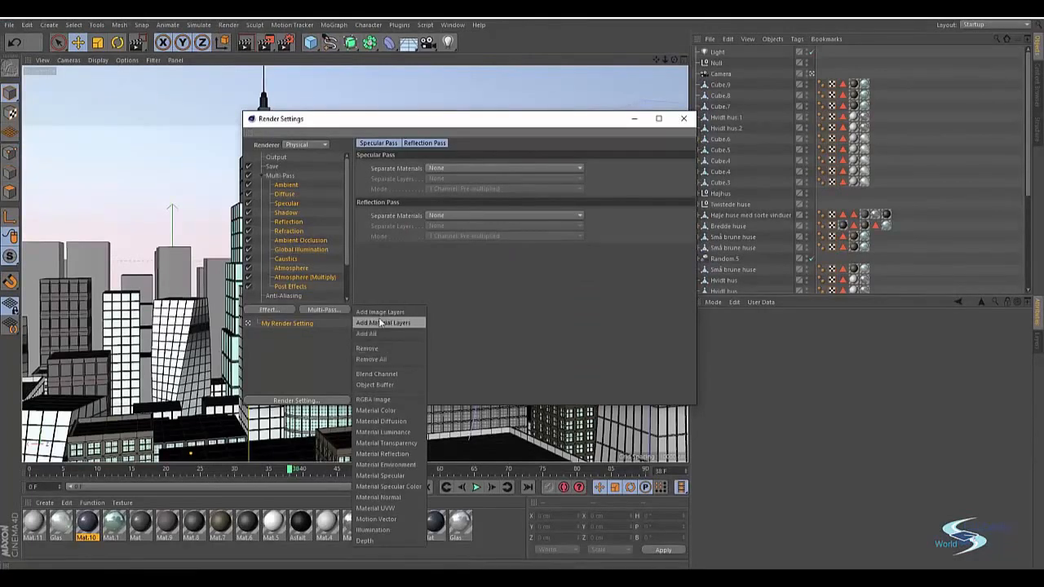
click(385, 333)
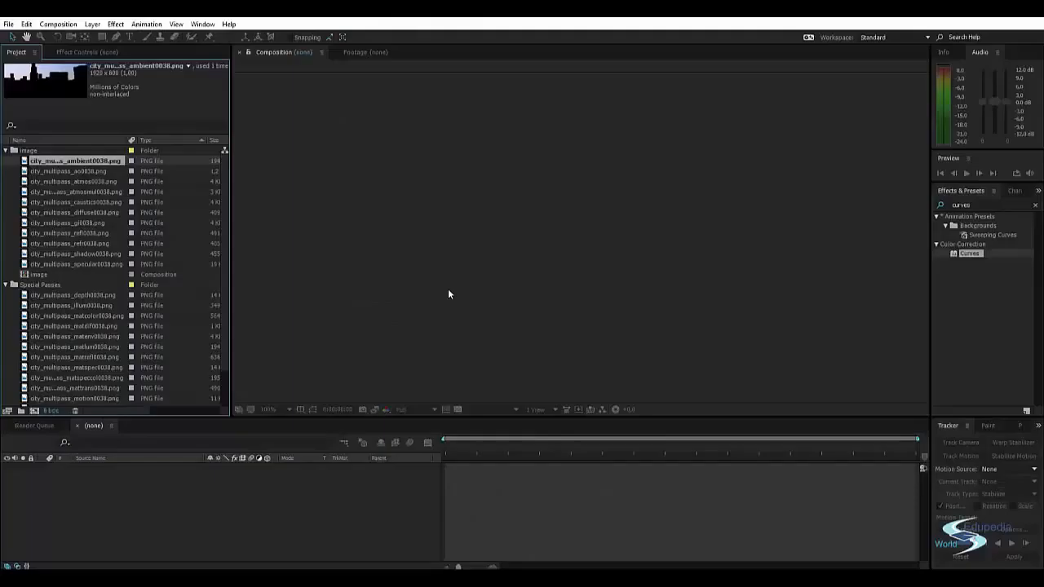
Switch to After Effects and examine the image composition, the ambient pass, and the contents of the Special Passes folder.
click(43, 286)
click(34, 276)
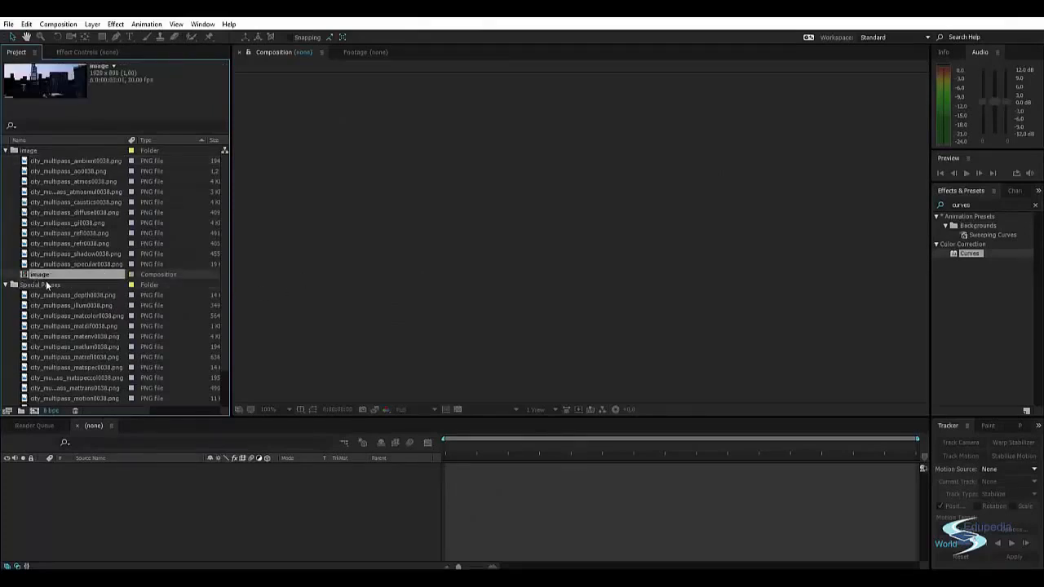
click(46, 285)
scroll(60, 299, down, 2)
scroll(69, 300, up, 2)
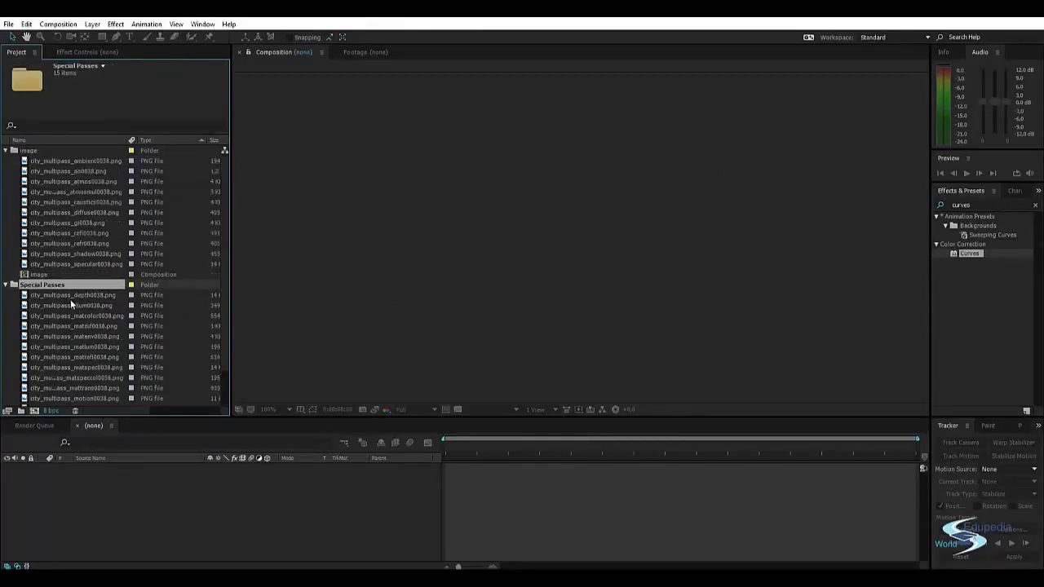
click(72, 162)
scroll(69, 179, down, 2)
scroll(103, 284, up, 2)
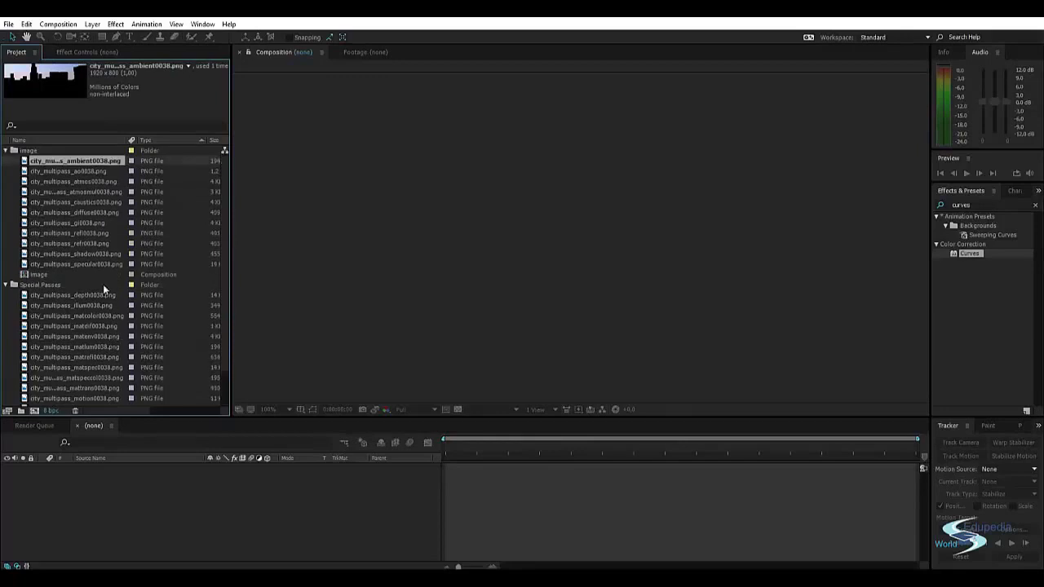
click(143, 278)
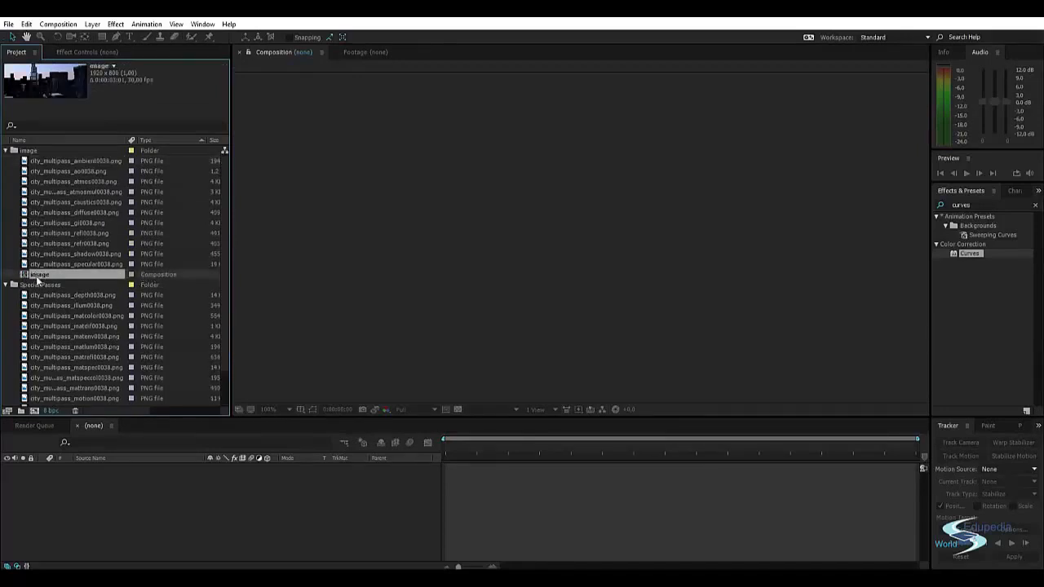
Open the image composition and enlarge the timeline area to show all its layers.
double_click(38, 277)
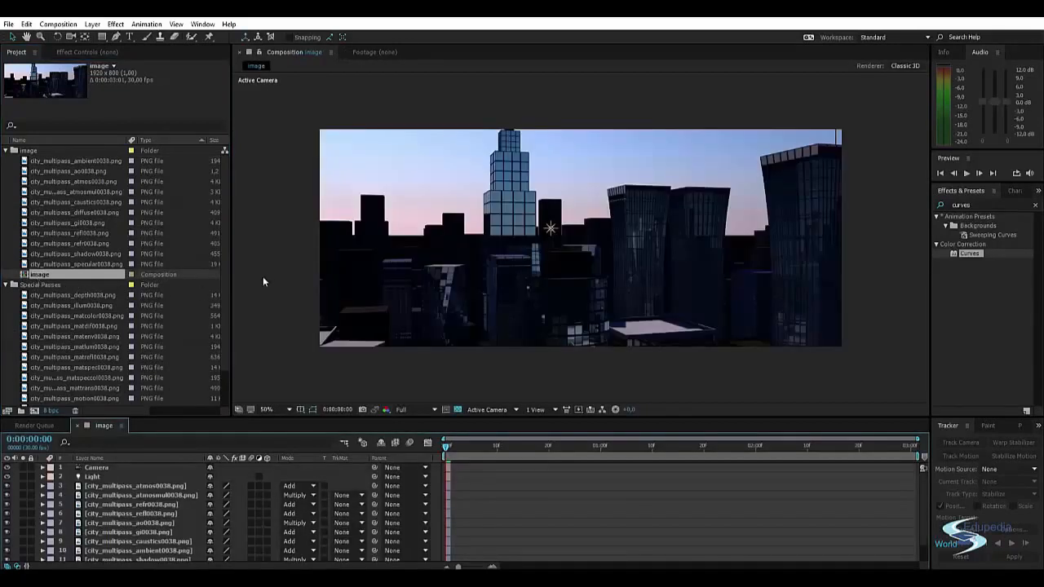
scroll(196, 465, down, 1)
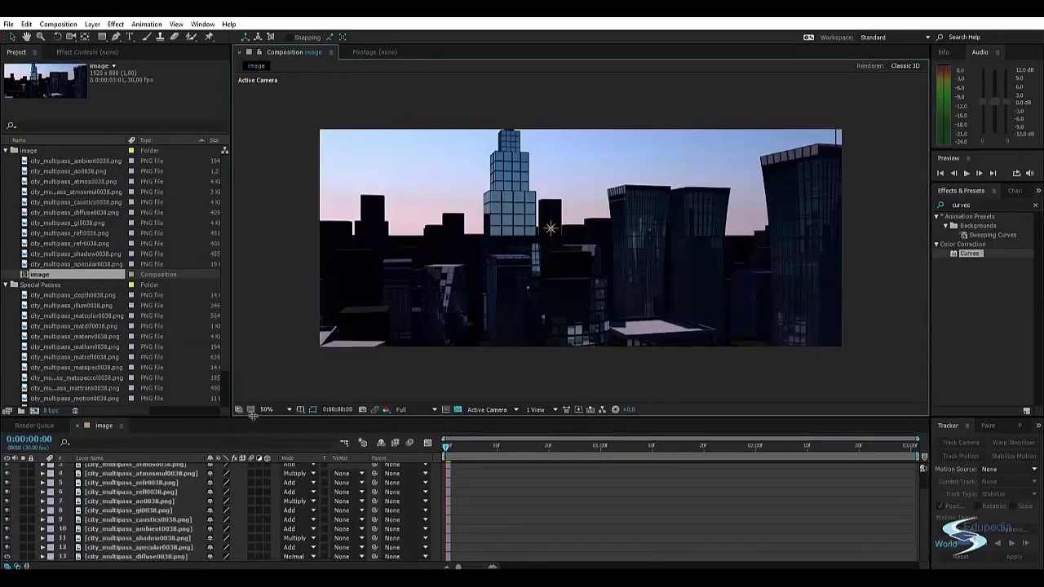
drag(253, 414, 265, 366)
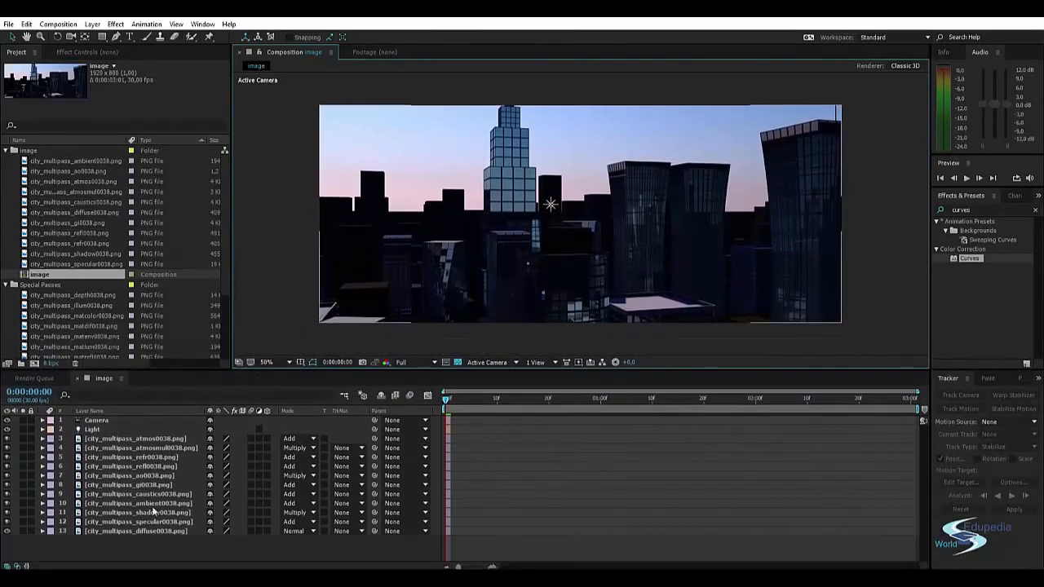
Select the camera, light and all pass layers of the image composition and extend their duration to 2 seconds.
drag(129, 538, 131, 440)
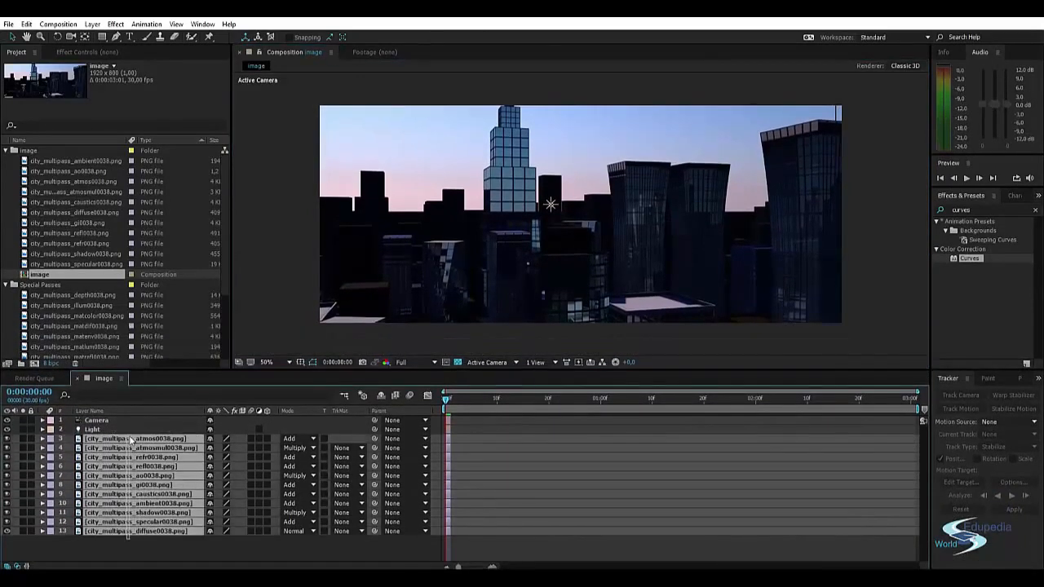
click(128, 542)
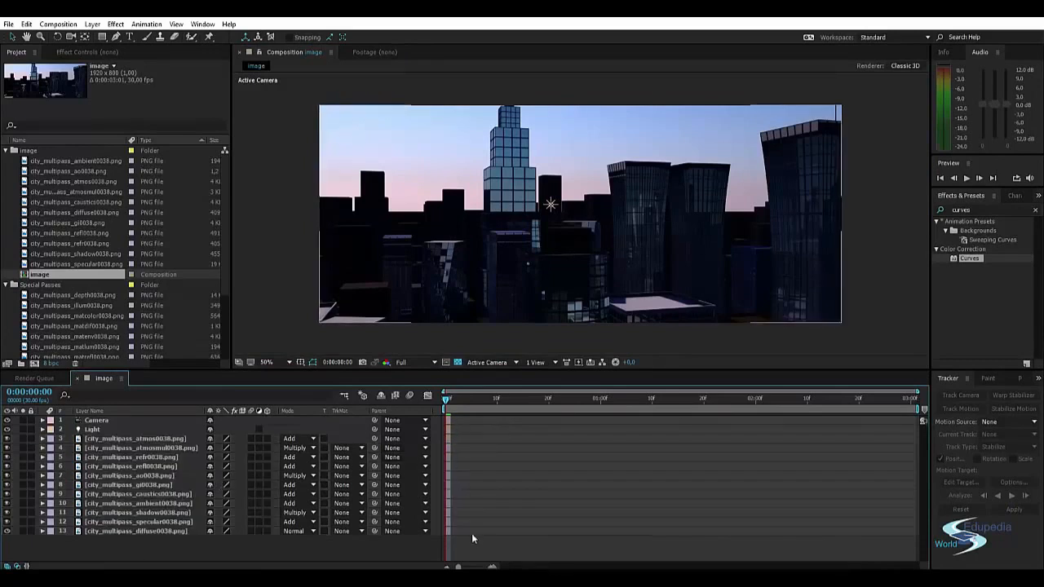
drag(472, 536, 458, 422)
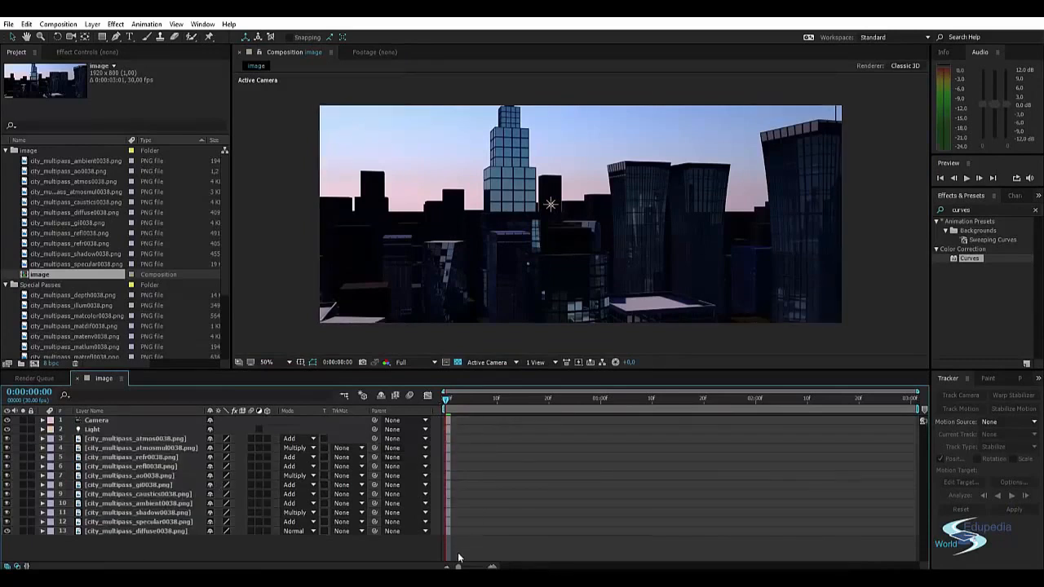
drag(164, 542, 145, 422)
drag(452, 421, 757, 429)
click(708, 547)
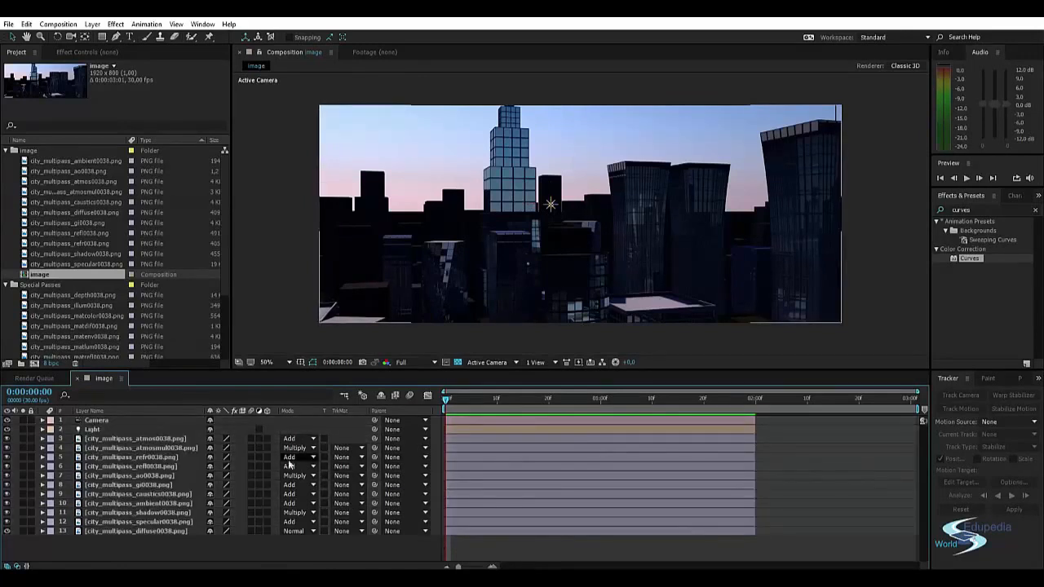
Examine the blending modes of the pass layers, including the atmosphere, atmosphere multiply and refraction layers.
click(131, 440)
click(128, 448)
click(126, 457)
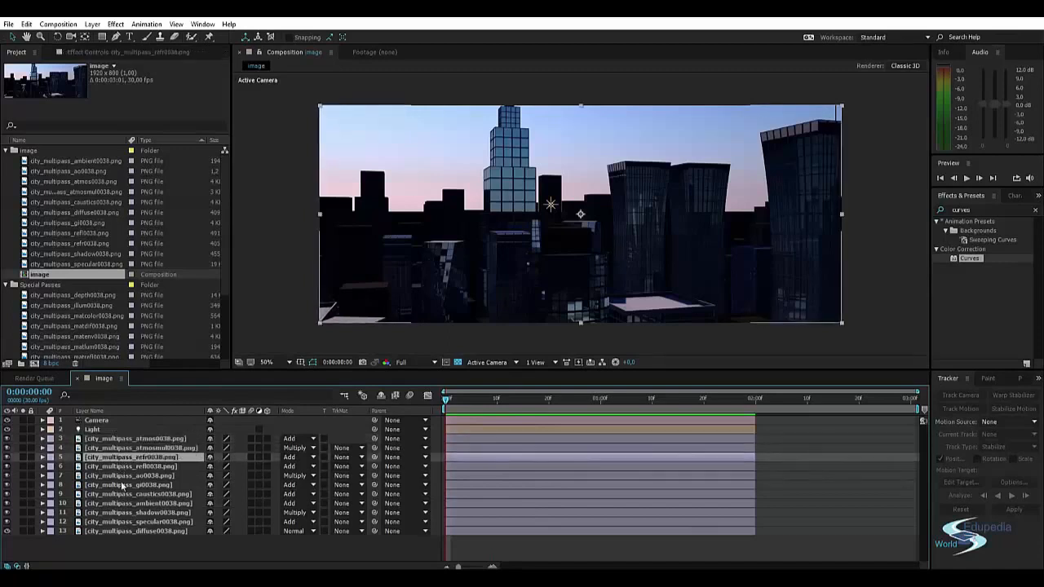
click(126, 563)
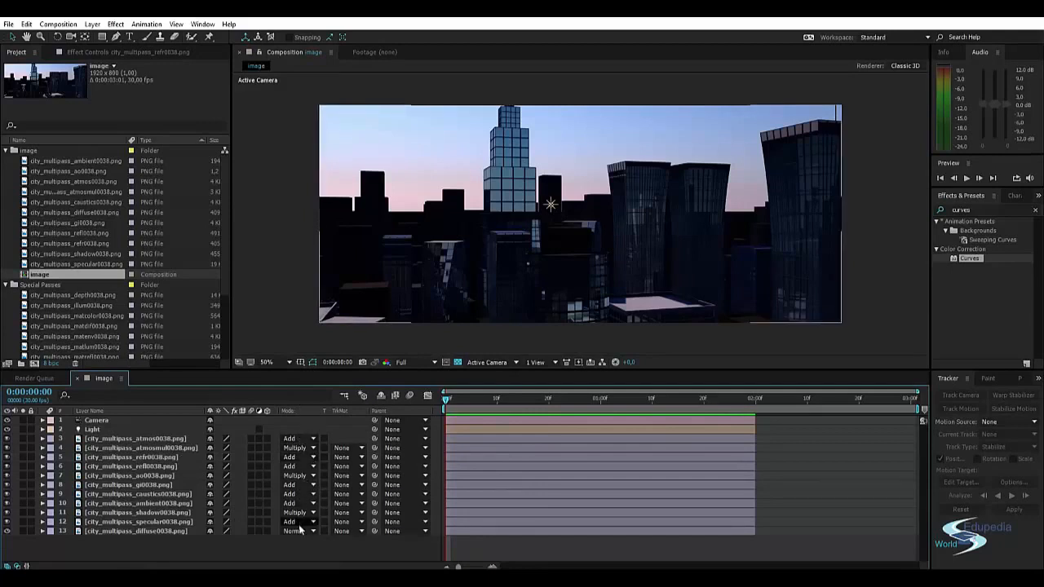
Set the project color depth to 32 bits per channel, the working space to sRGB IEC61966-2.1, and enable Linearize Working Space.
alt+click(51, 366)
alt+click(51, 366)
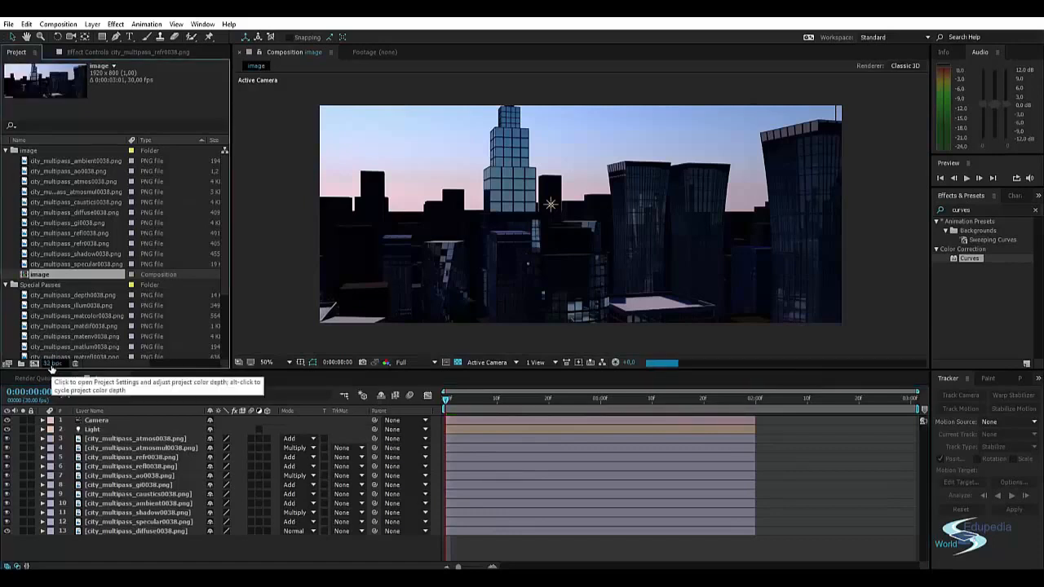
click(51, 367)
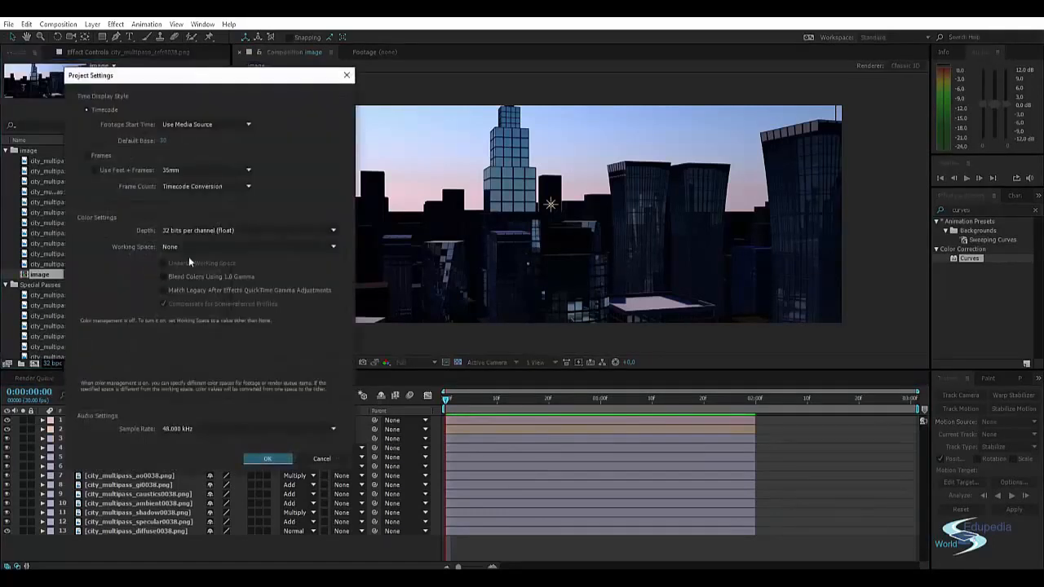
click(177, 245)
click(204, 323)
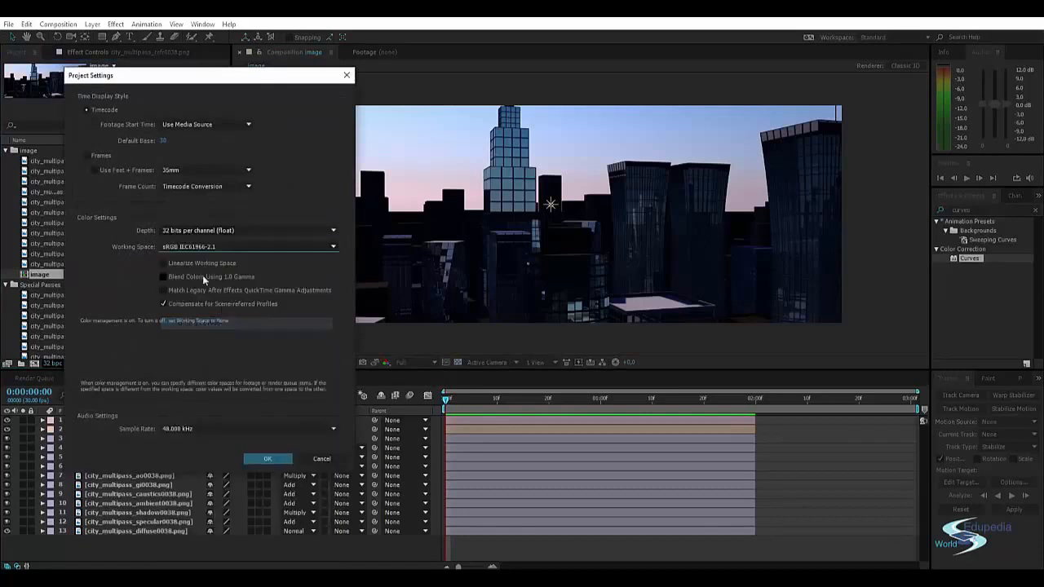
click(164, 262)
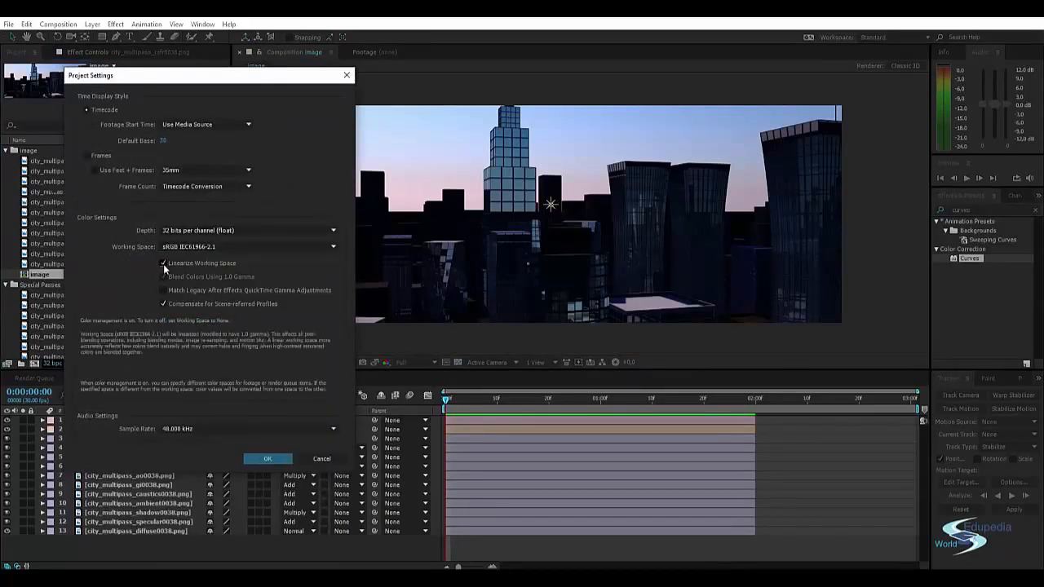
click(269, 459)
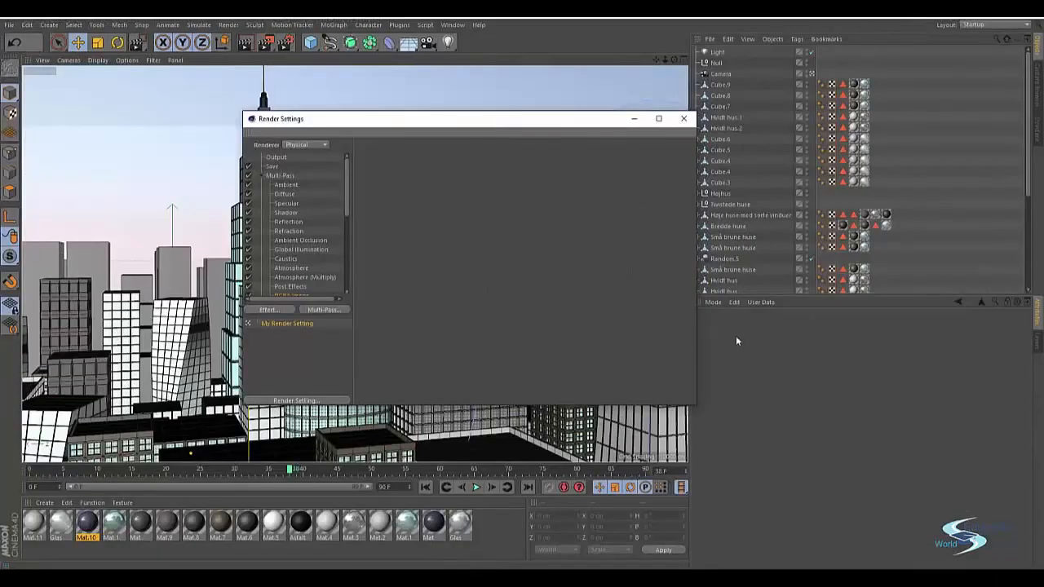
Close Cinema 4D's render settings, check the project settings' Linear Workflow and input color profile, and return to After Effects.
drag(507, 124, 449, 124)
click(626, 118)
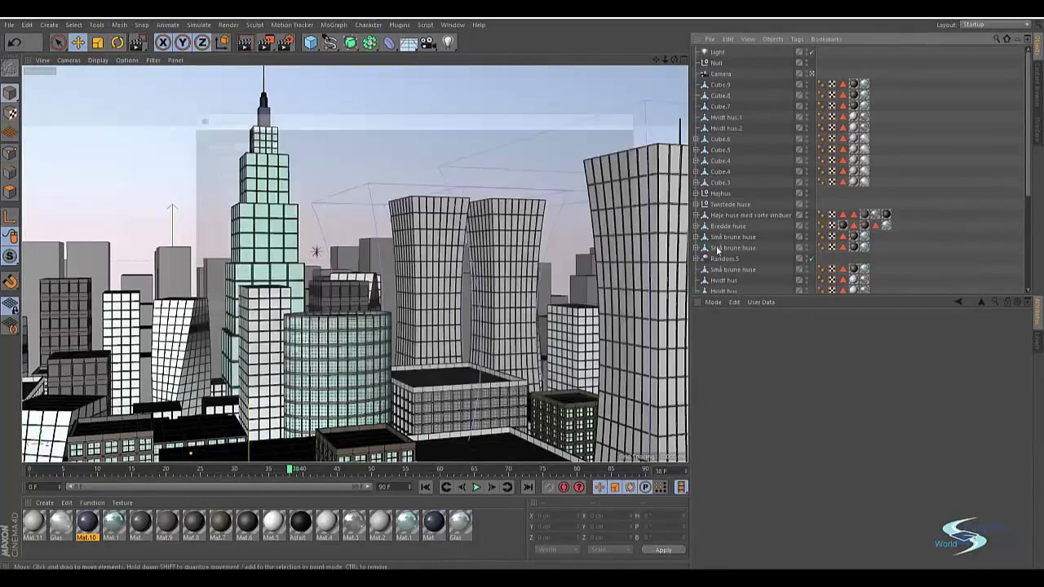
key(ctrl+d)
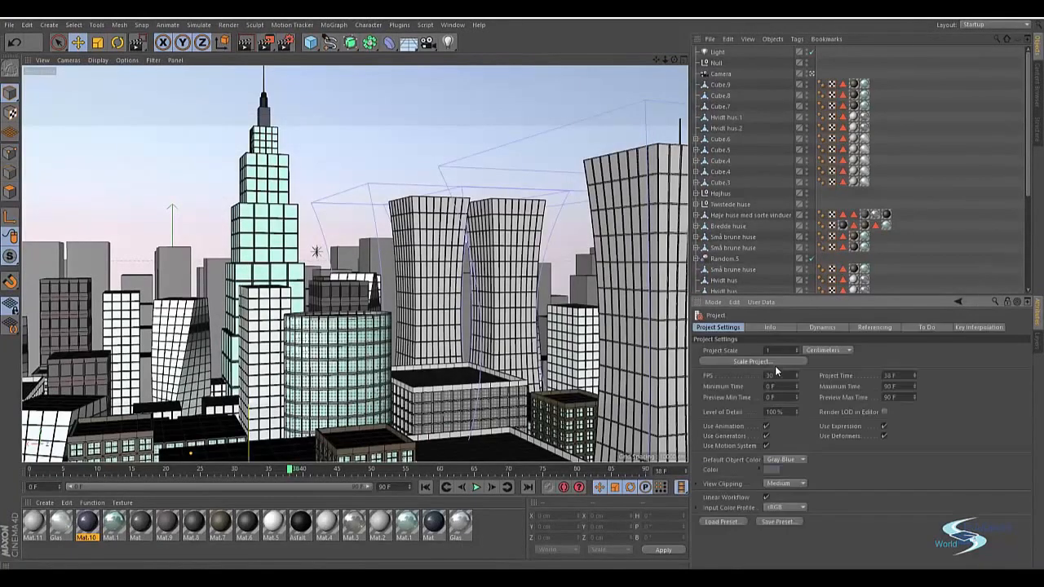
click(782, 507)
key(alt+Tab)
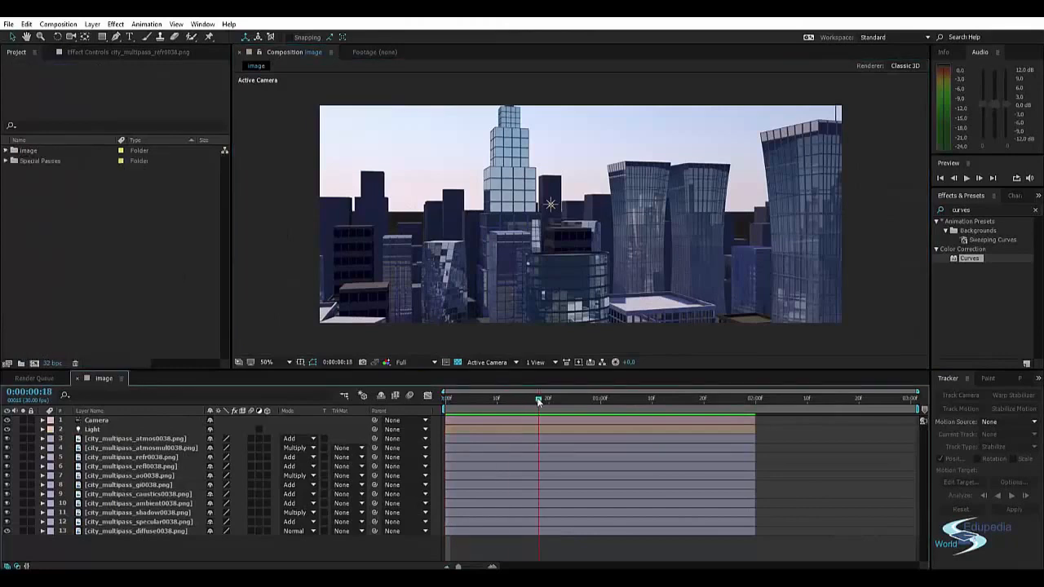
Compare the original Cinema 4D render in the Picture Viewer with the composited image in After Effects.
mouse_move(96, 554)
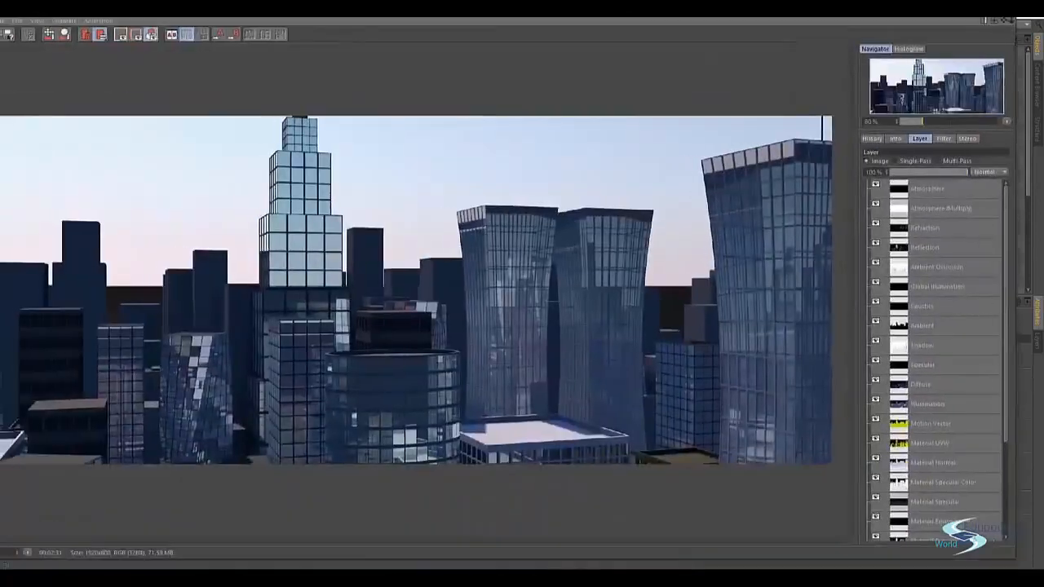
key(alt+Tab)
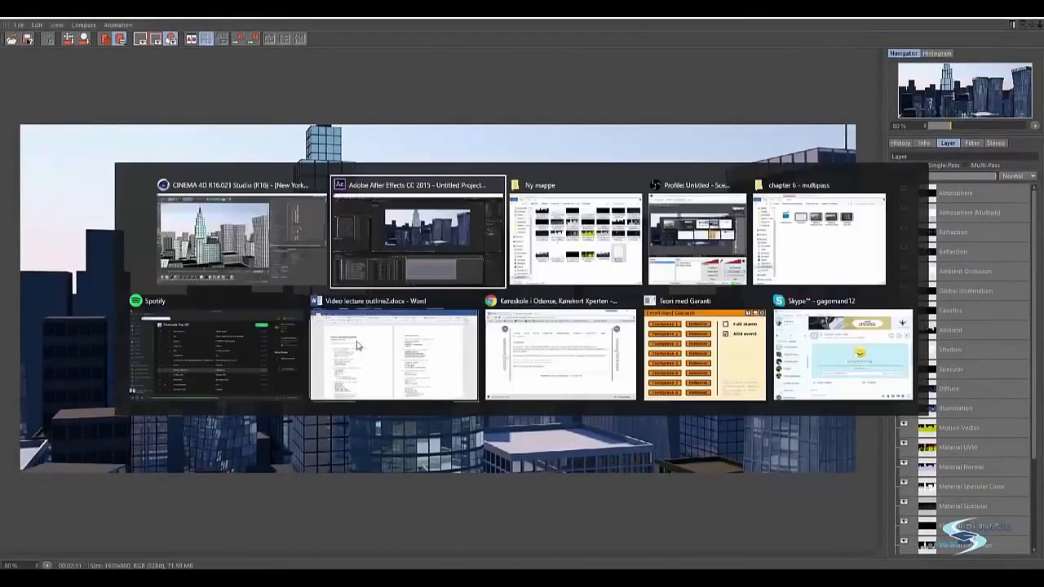
key(alt+Tab)
key(alt+Tab)
key(alt+Tab)
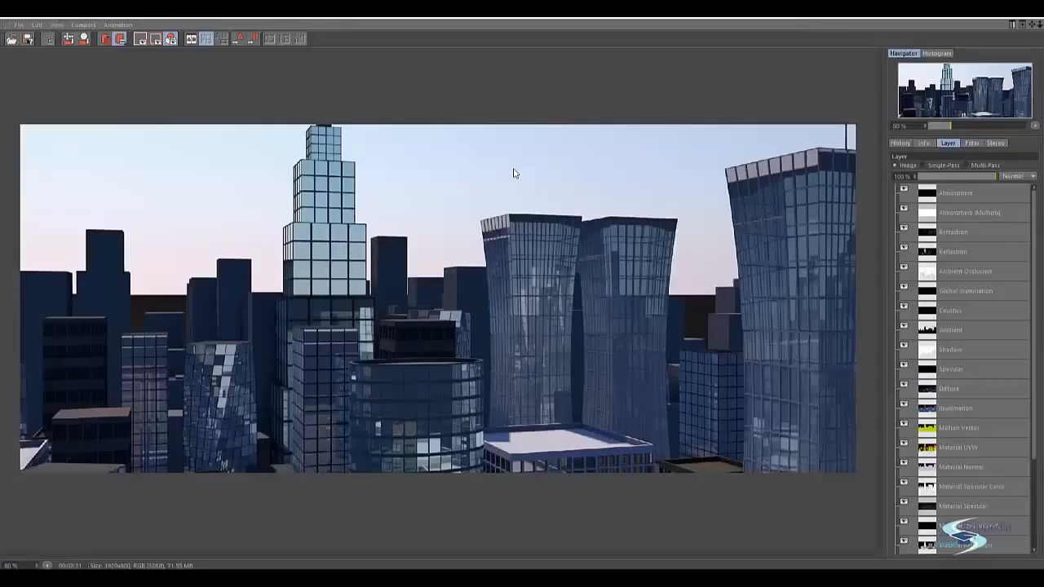
key(alt+Tab)
key(alt+Tab)
key(alt+Tab)
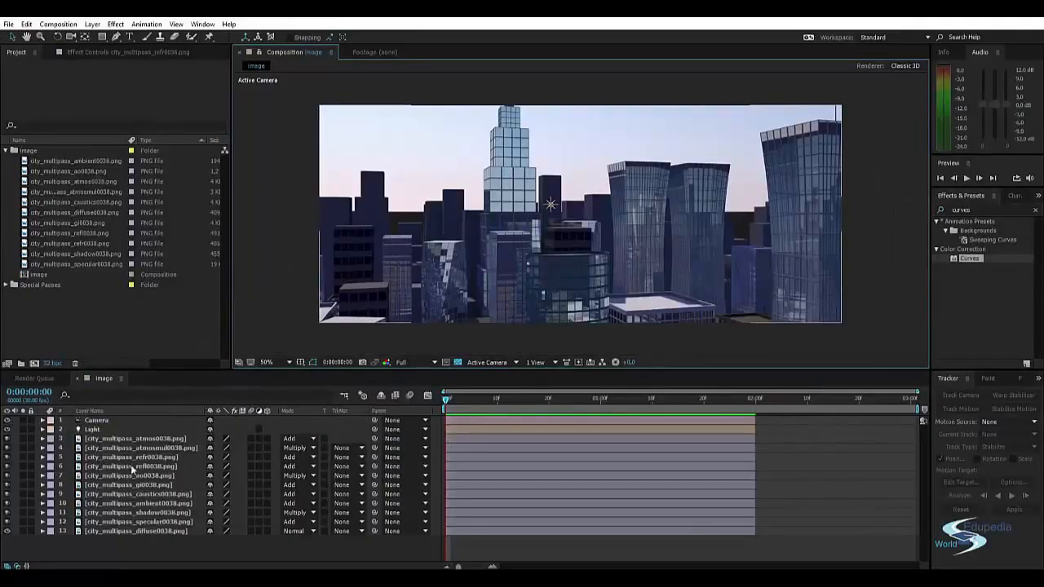
View the atmosphere and atmosphere multiply pass layers in isolation and delete both from the image composition.
click(132, 441)
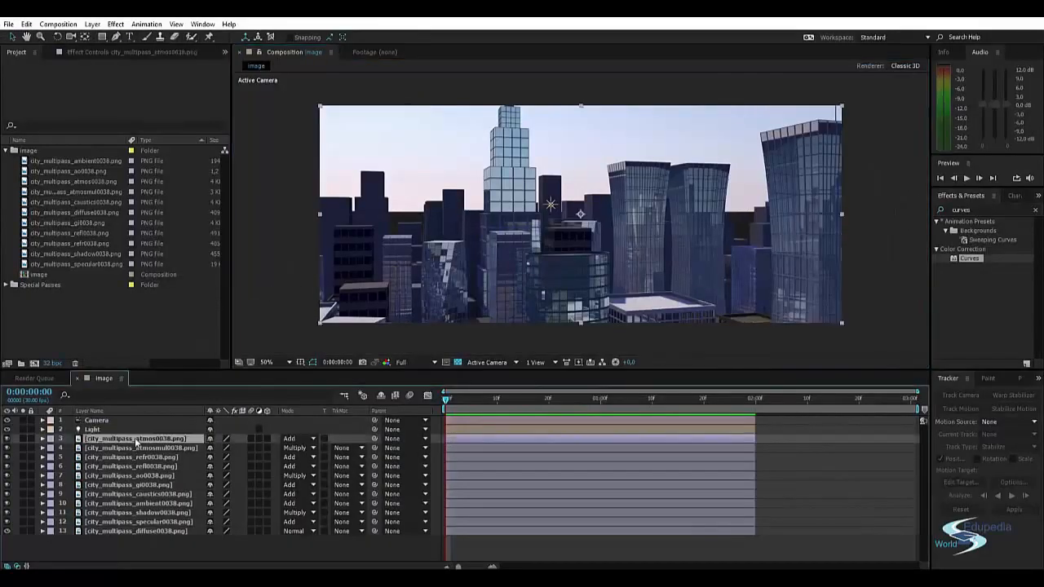
click(25, 439)
click(25, 439)
click(24, 439)
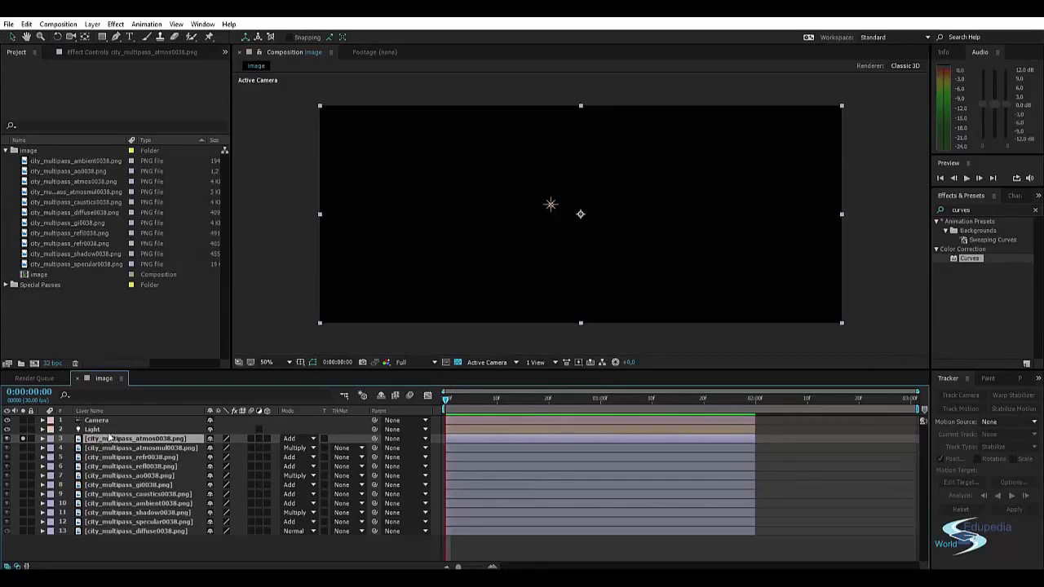
key(Delete)
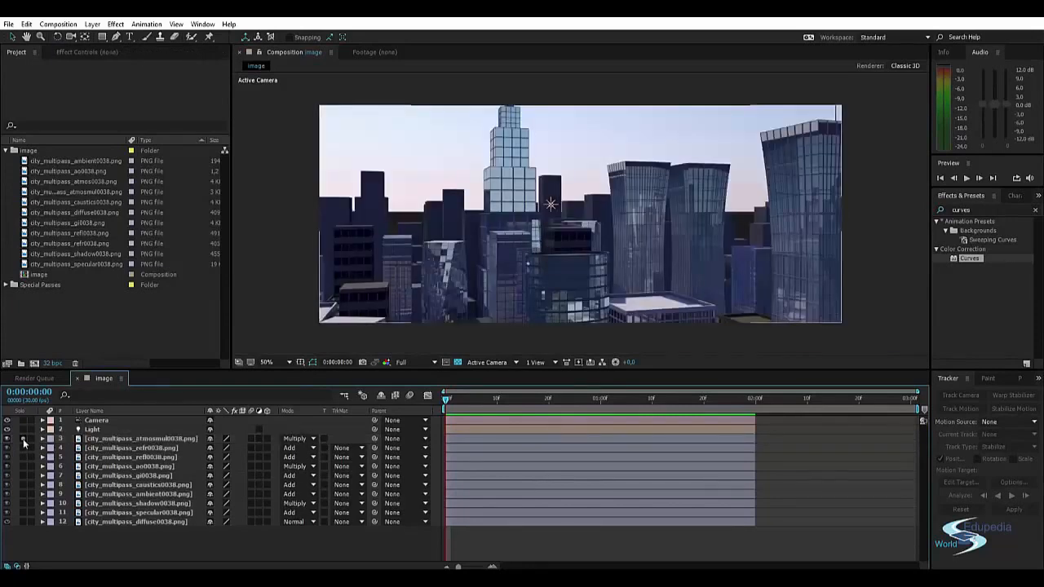
click(23, 439)
click(113, 440)
key(Delete)
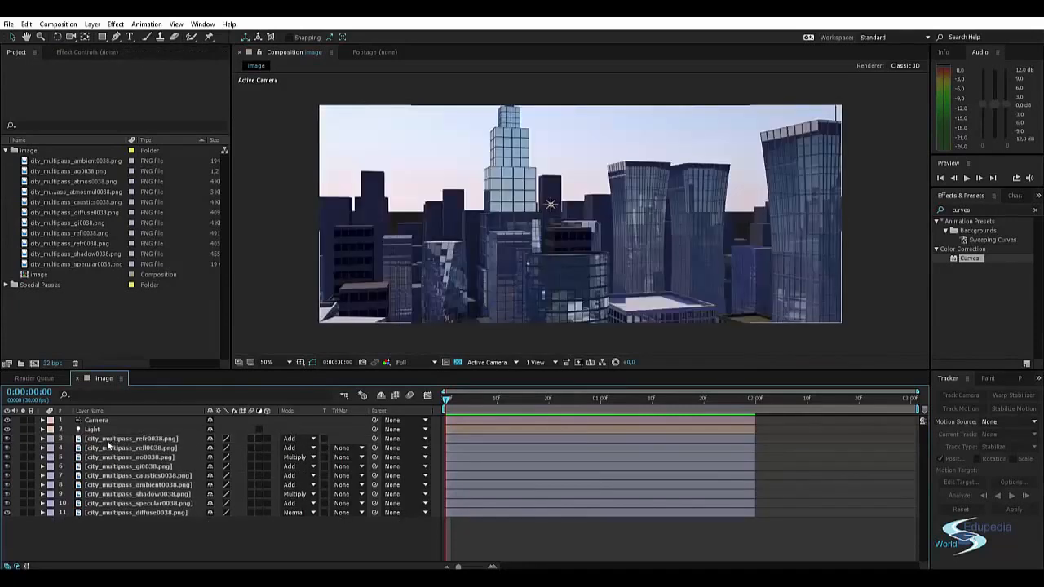
Check the GI and caustics pass layers in isolation and delete both from the composition.
click(109, 440)
click(111, 449)
click(104, 458)
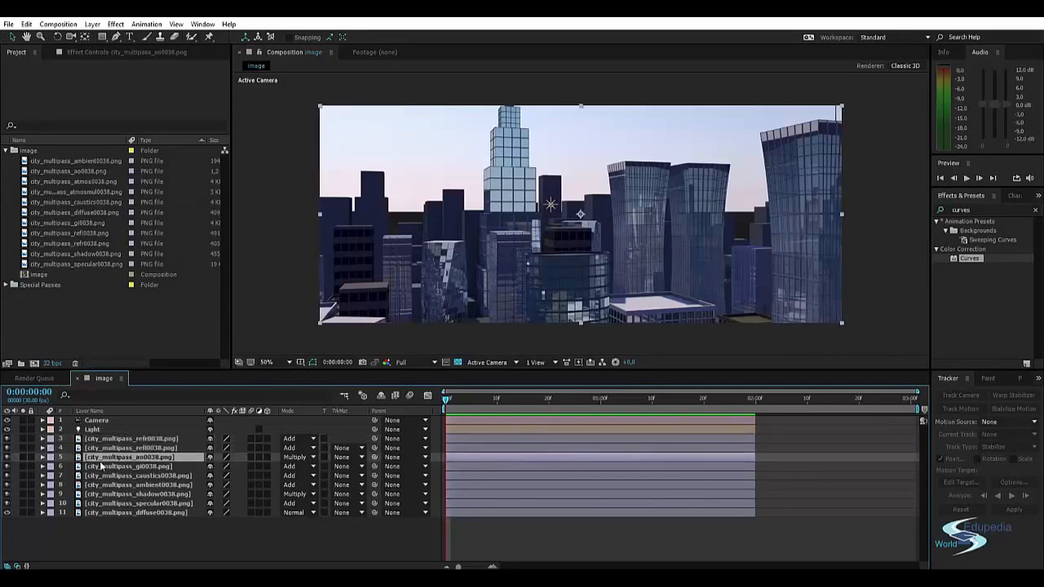
click(103, 467)
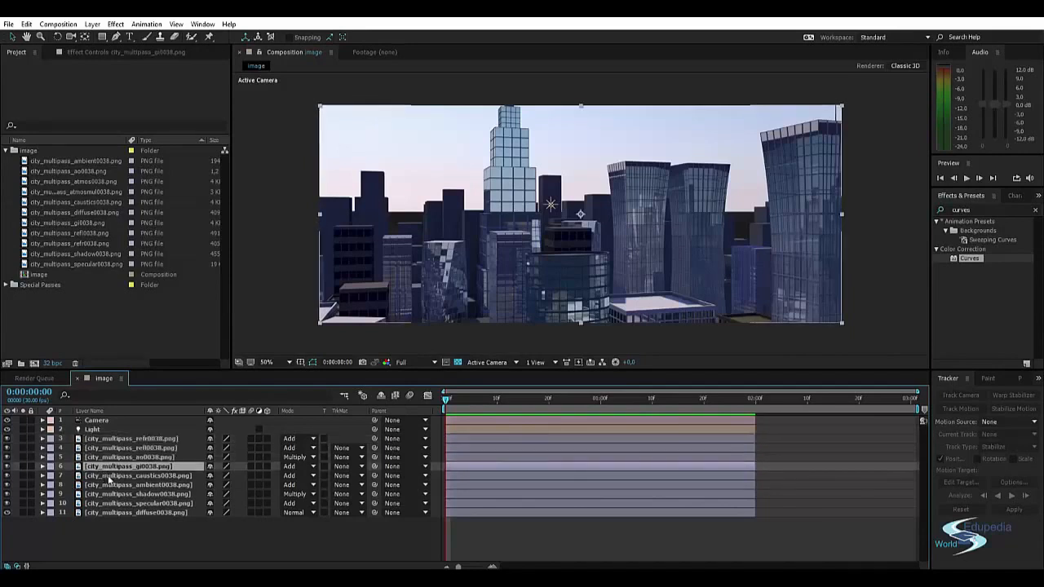
click(23, 466)
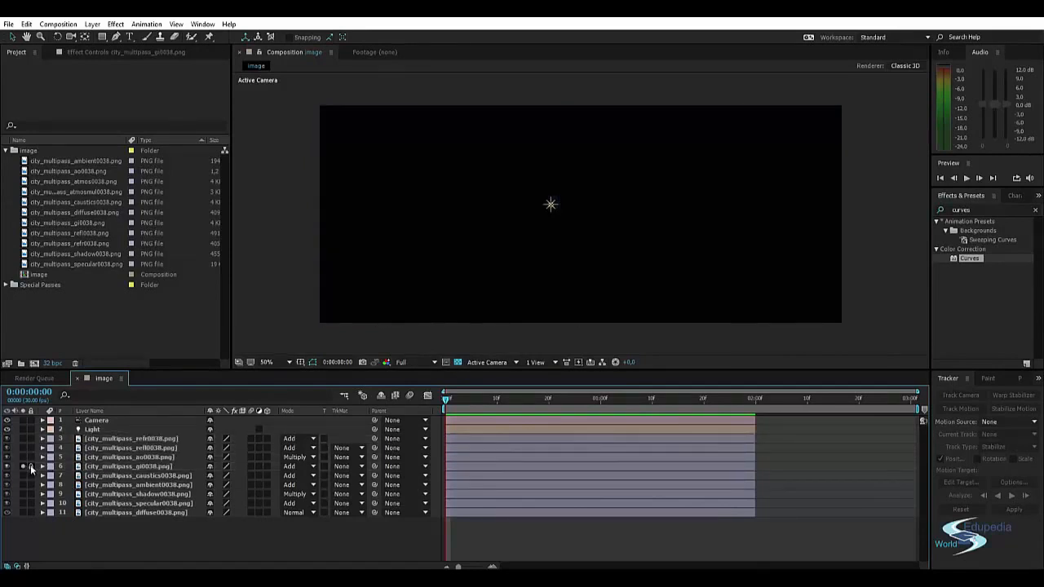
click(81, 468)
key(Delete)
click(90, 467)
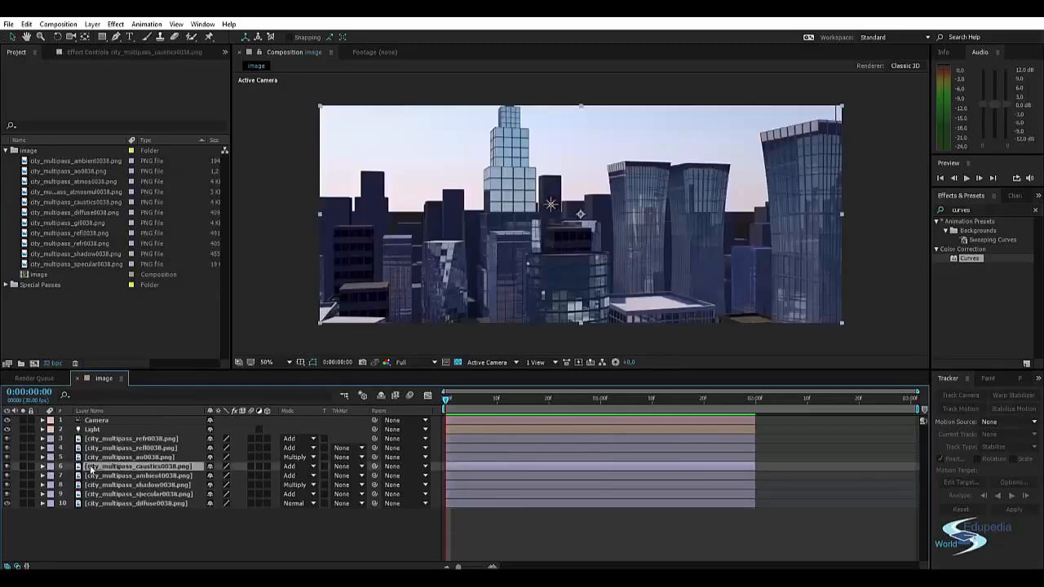
click(23, 467)
key(Delete)
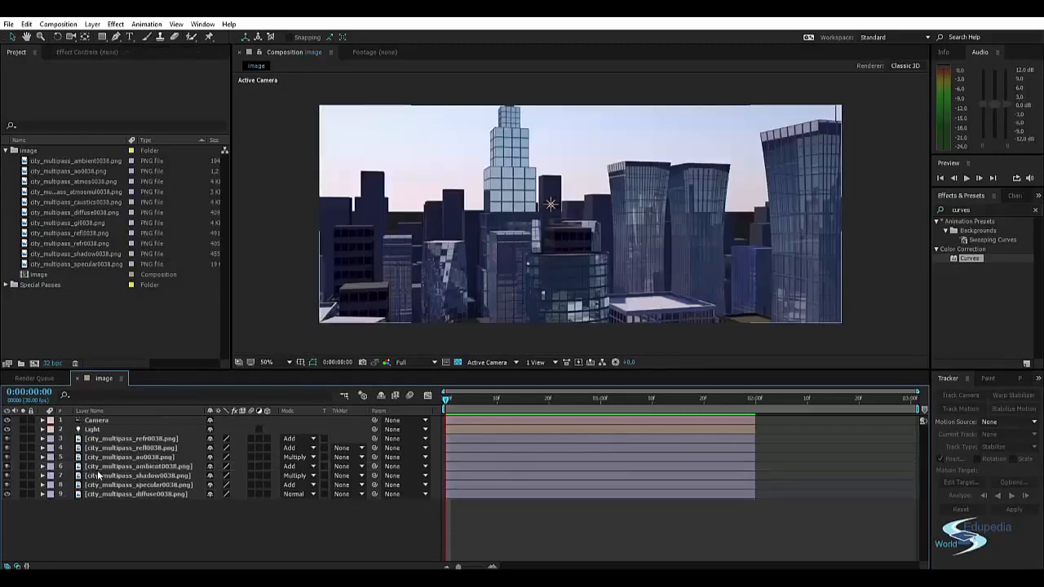
View the specular, shadow, ambient and ambient occlusion passes in isolation one after another, and restore the full composite.
click(104, 471)
click(97, 475)
click(89, 486)
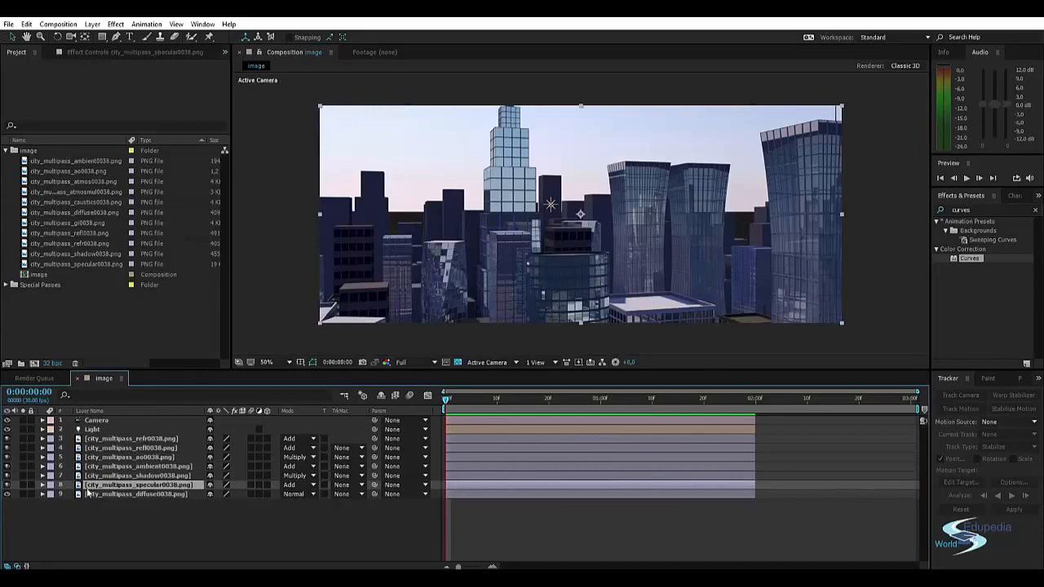
click(23, 486)
click(22, 475)
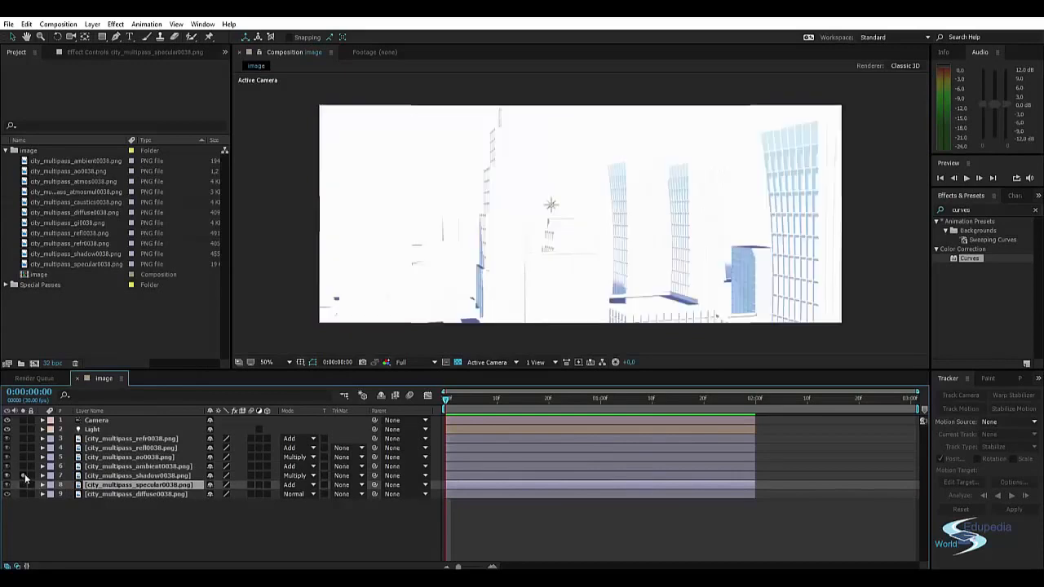
click(22, 476)
click(23, 467)
click(22, 467)
click(22, 457)
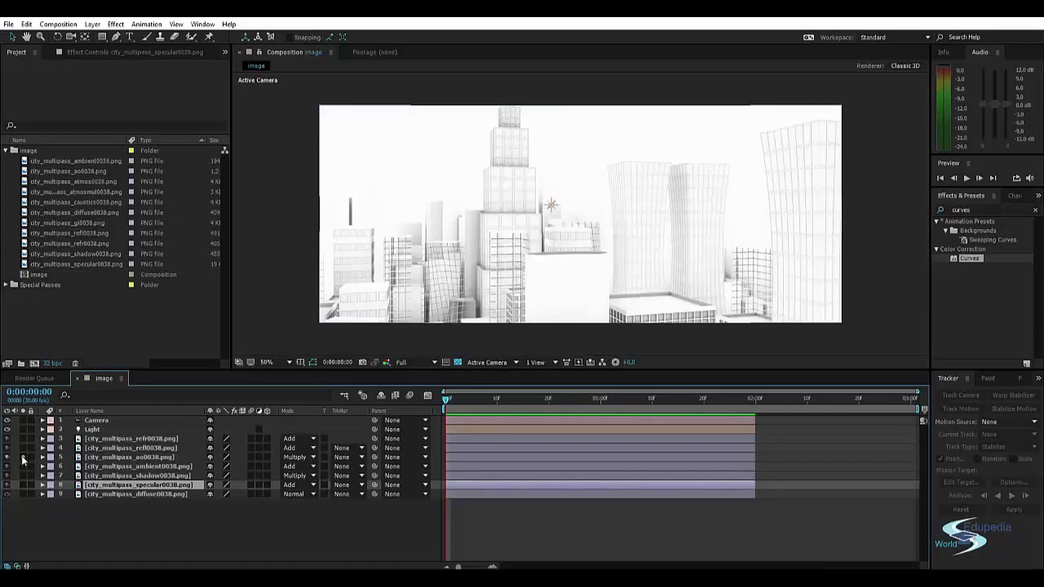
click(23, 460)
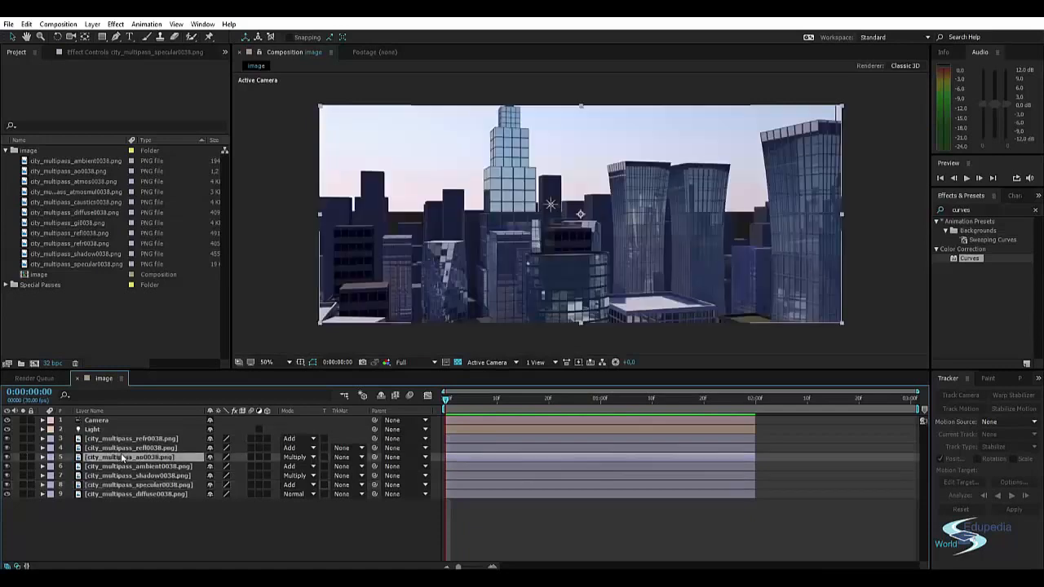
Compare the composite with the ambient occlusion layer hidden and shown, and deselect the layer.
click(7, 458)
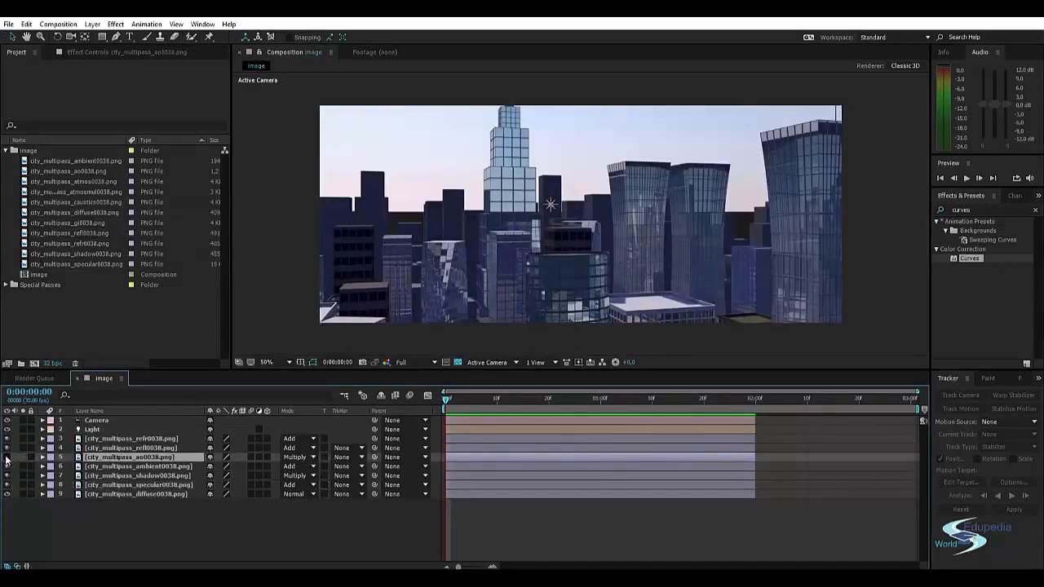
click(7, 457)
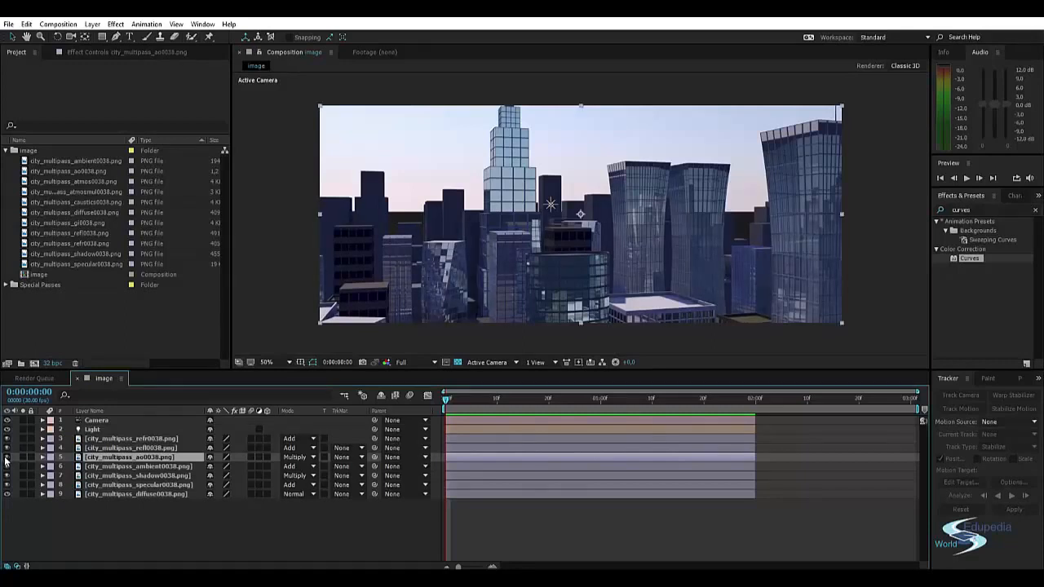
click(94, 522)
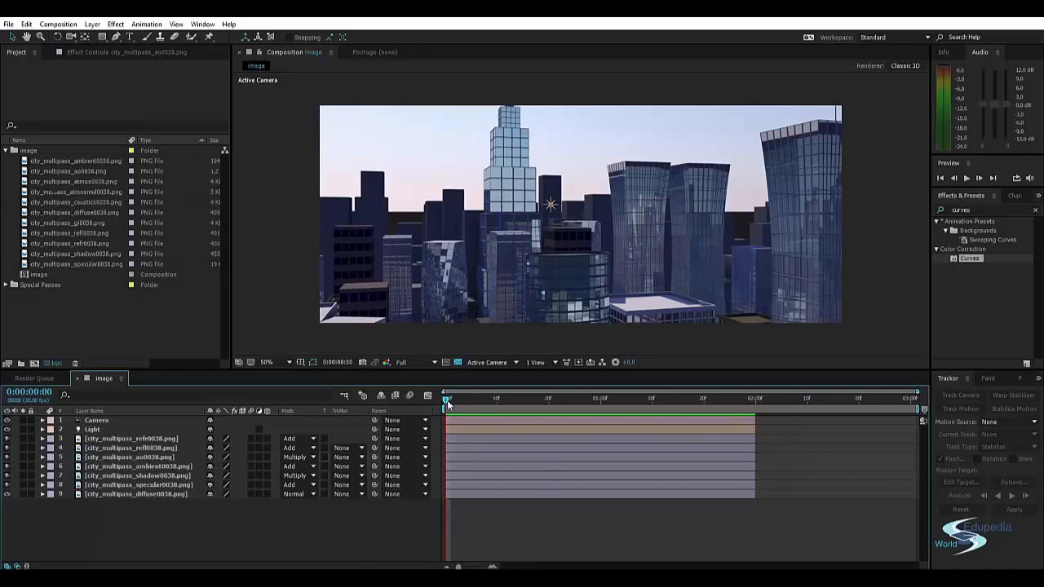
Switch to Cinema 4D and close the Picture Viewer to return to the city scene.
mouse_move(447, 401)
mouse_down()
mouse_move(473, 395)
mouse_move(445, 397)
mouse_up()
click(465, 429)
click(512, 163)
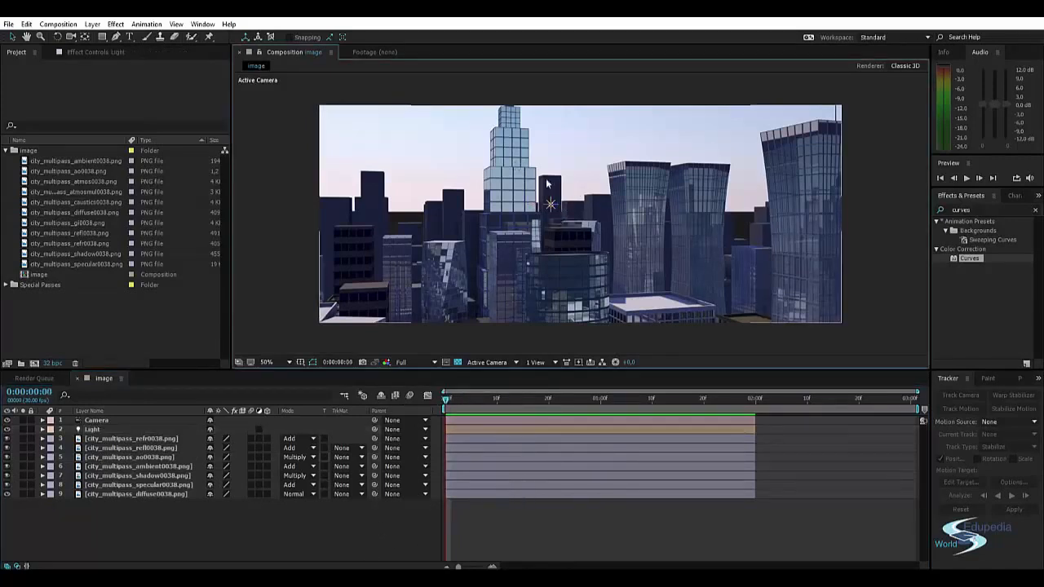
key(period)
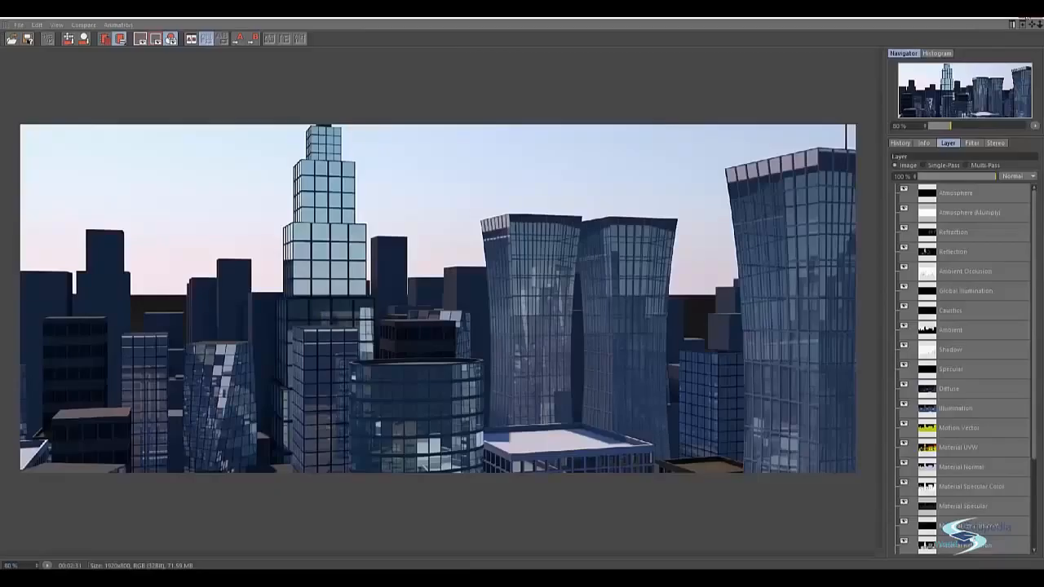
click(1027, 17)
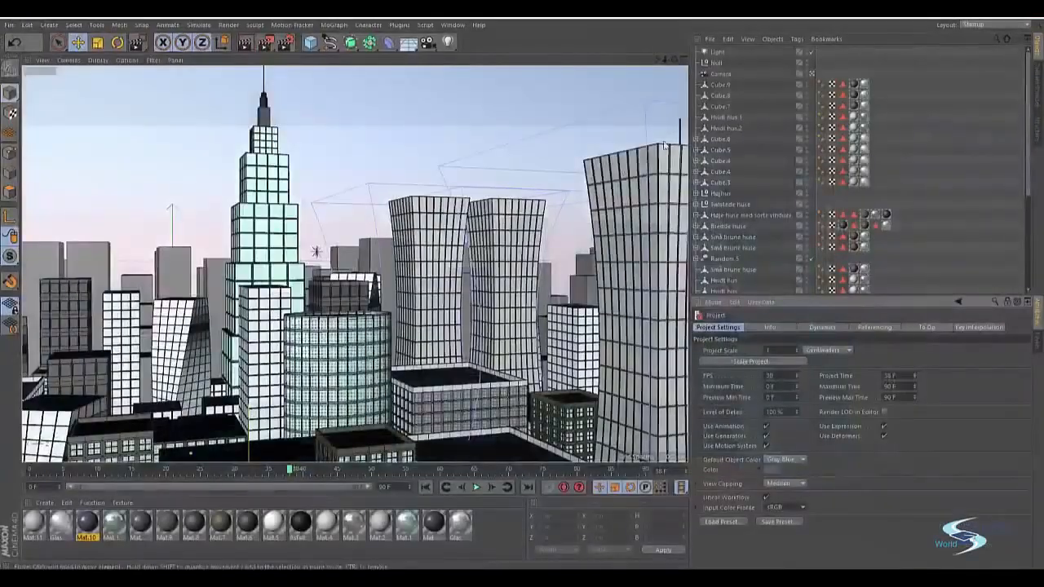
Leave the render camera and examine the city and the camera's placement from above in the free perspective view.
click(812, 74)
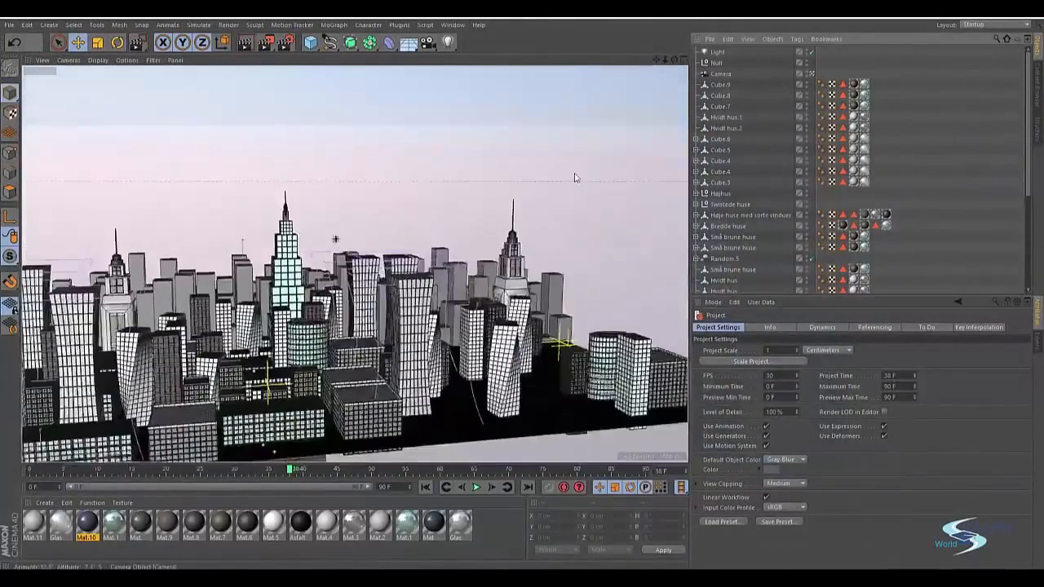
alt+drag(576, 177, 566, 130)
click(813, 75)
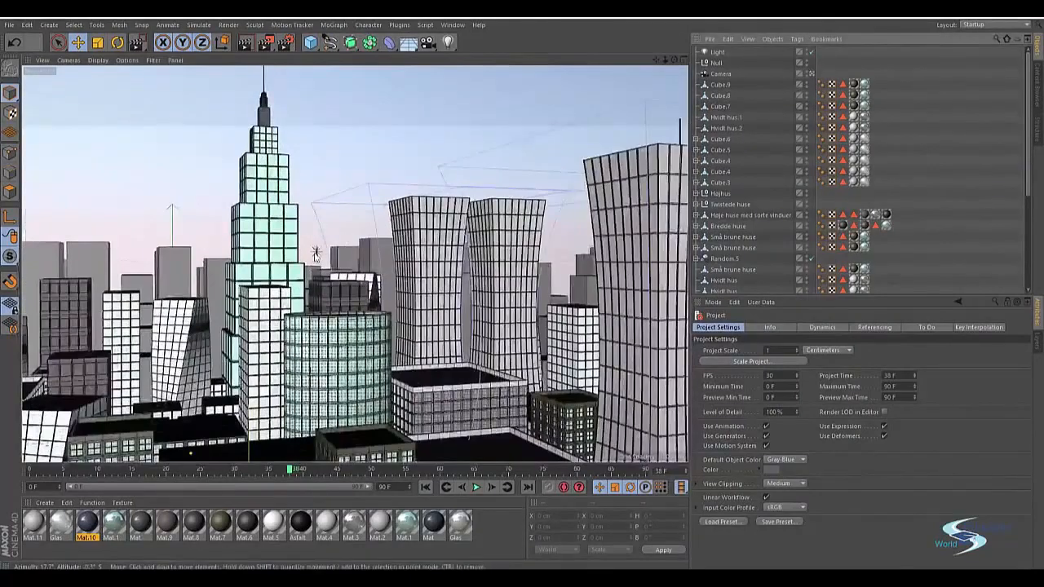
key(alt+Tab)
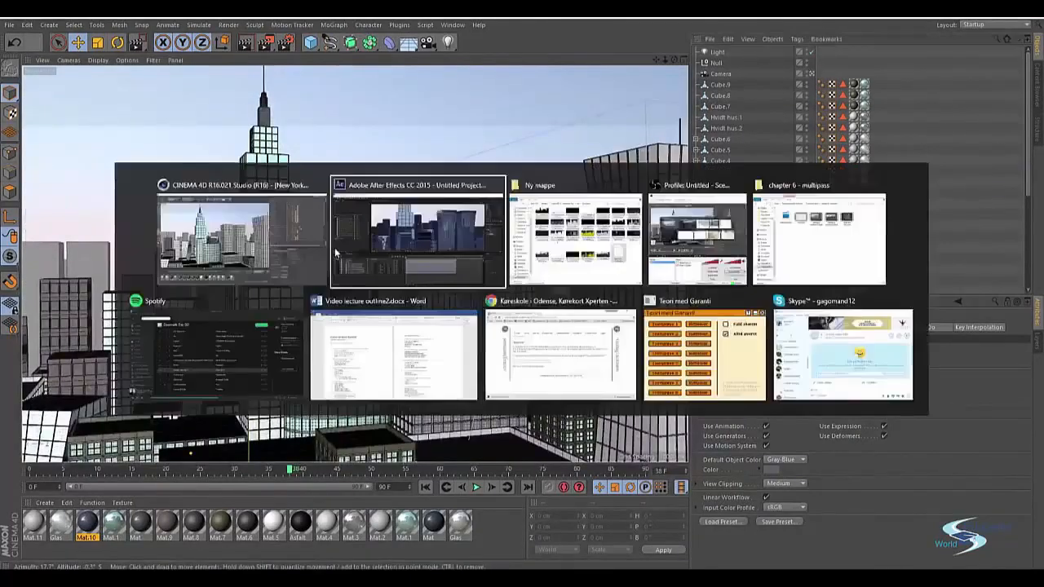
key(alt+Tab)
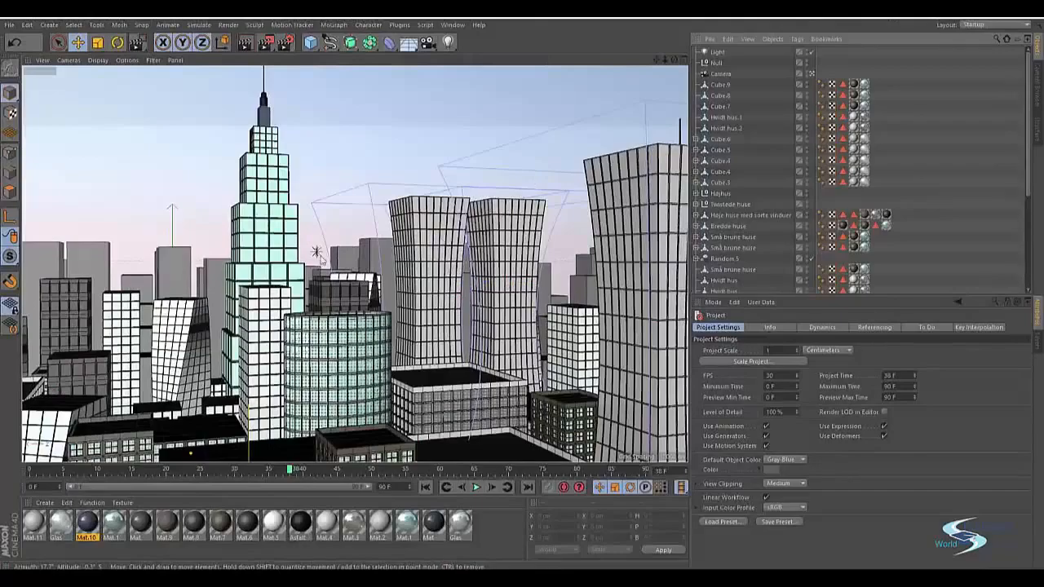
click(811, 74)
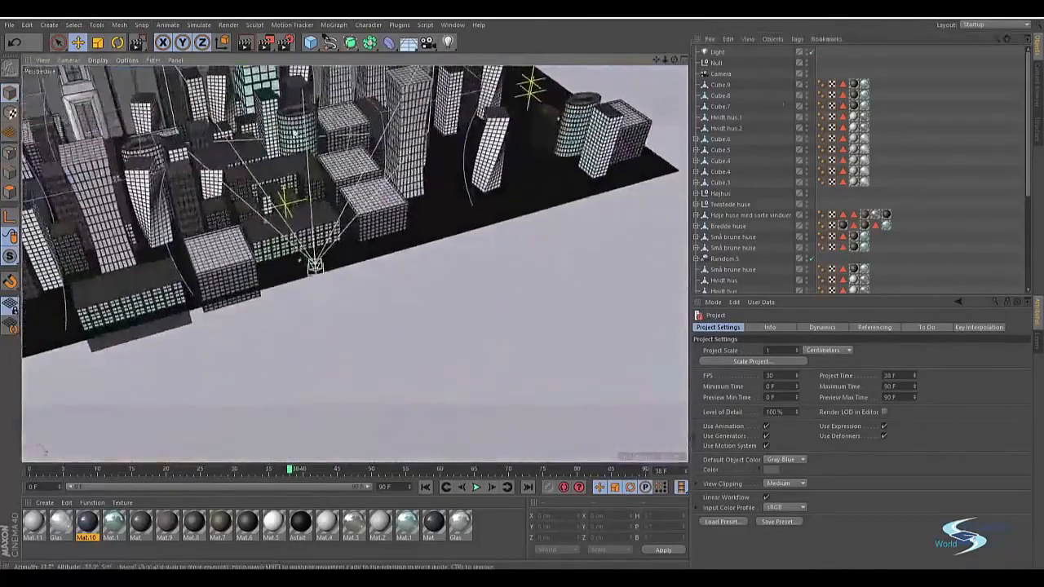
mouse_move(332, 85)
alt+mouse_down()
mouse_move(286, 115)
mouse_move(220, 37)
mouse_move(194, 59)
alt+mouse_up()
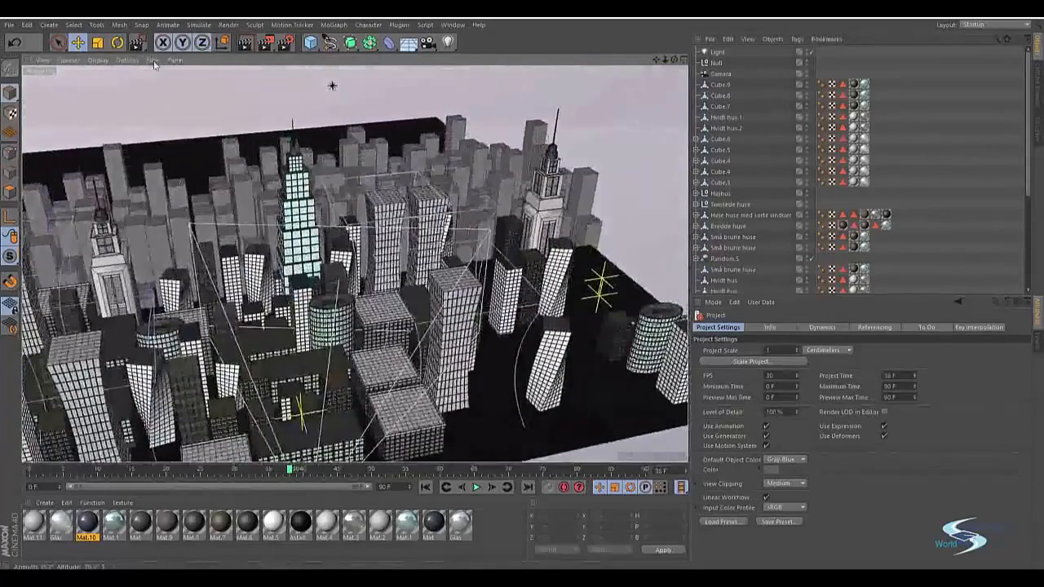
Set the viewport's level of detail to High and select the Physical Sky.
click(126, 60)
mouse_move(183, 76)
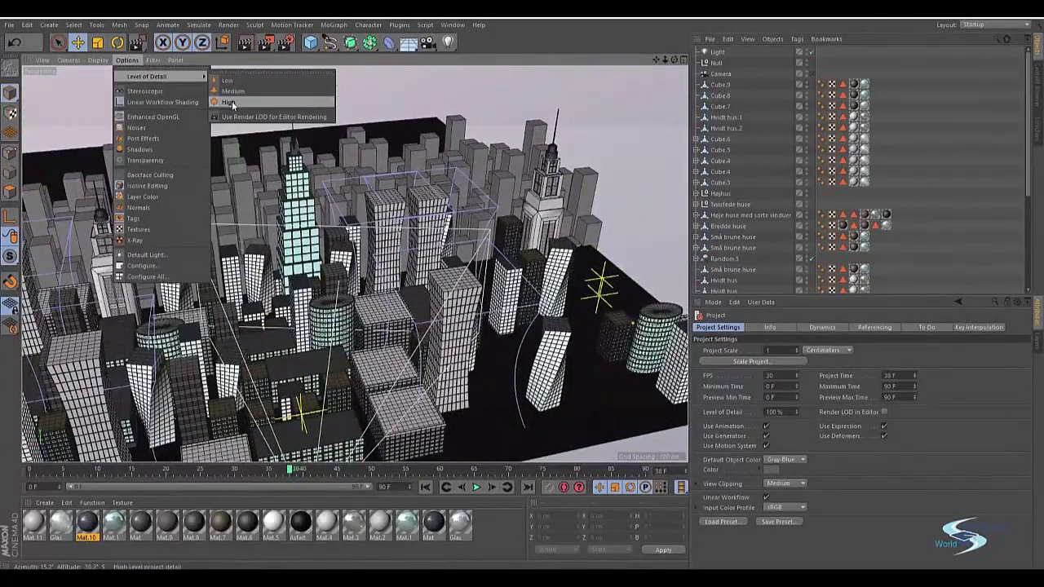
click(233, 101)
click(274, 84)
Look through the object list and compare the render camera's framing with the skyline seen from behind the city.
click(811, 71)
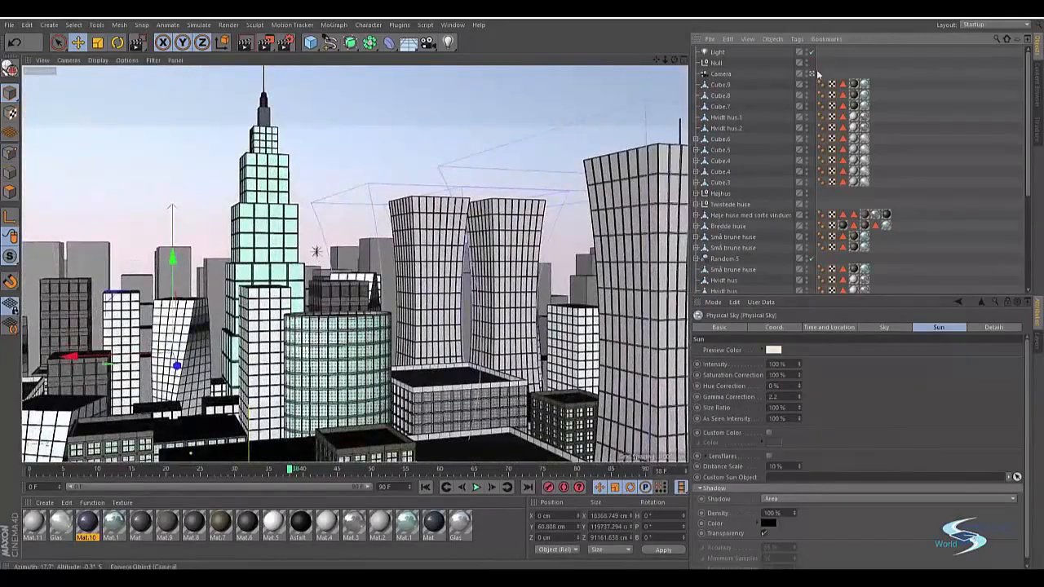
scroll(788, 132, down, 5)
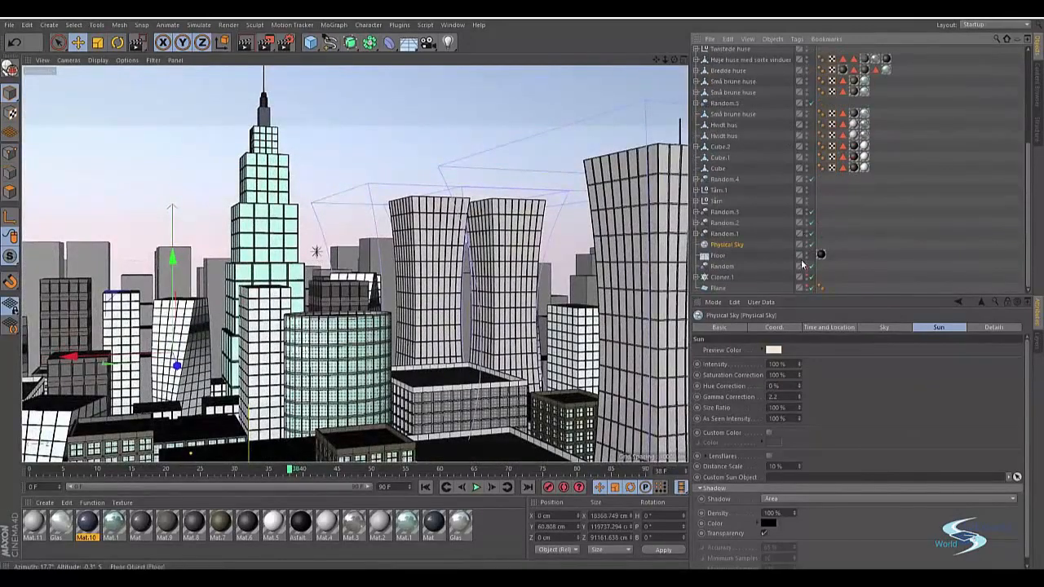
scroll(813, 65, up, 5)
click(812, 74)
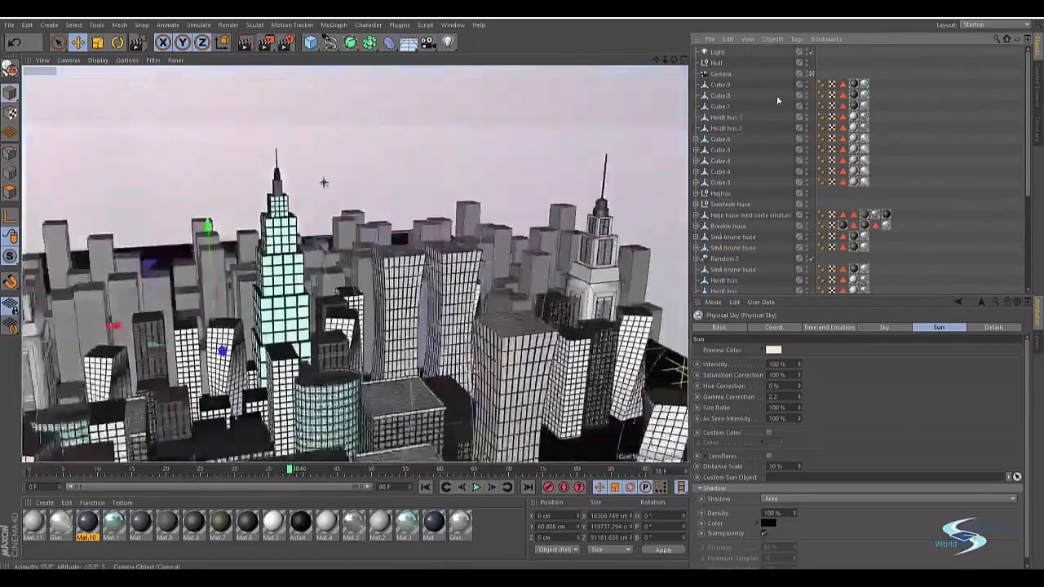
alt+drag(315, 191, 599, 185)
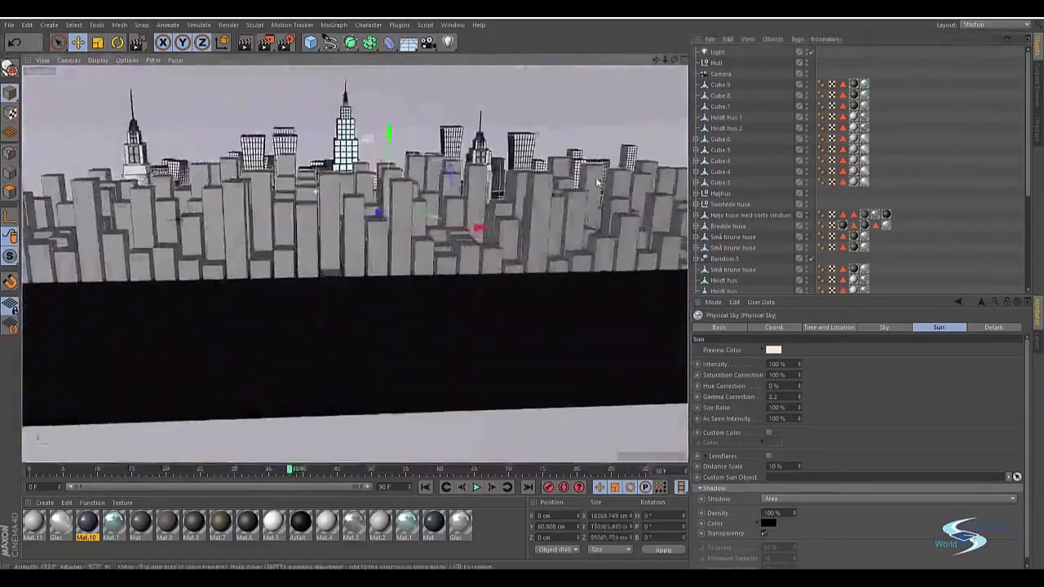
click(812, 74)
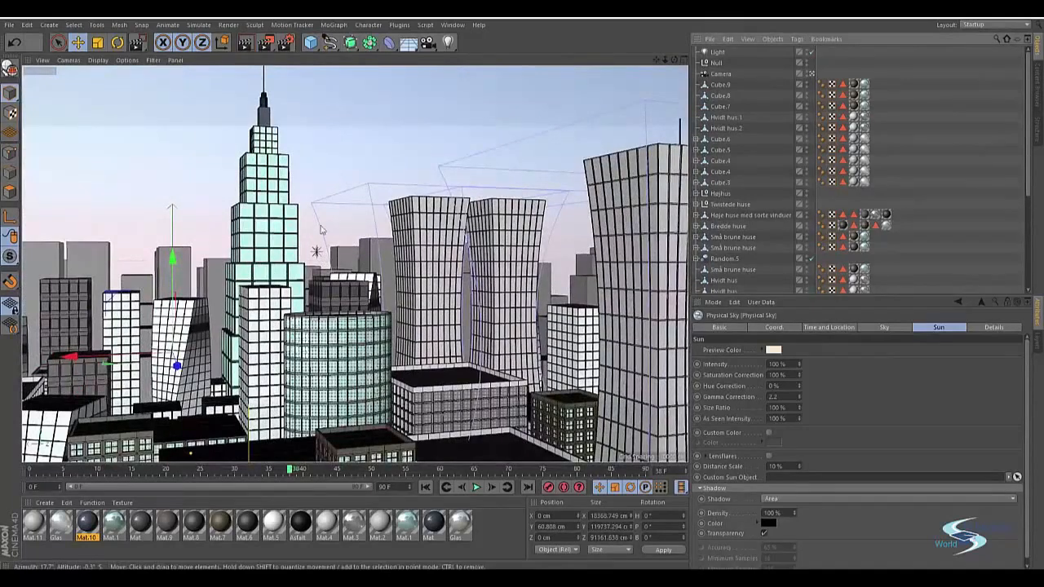
Render a region of the city in the free perspective view as a preview.
drag(266, 43, 295, 64)
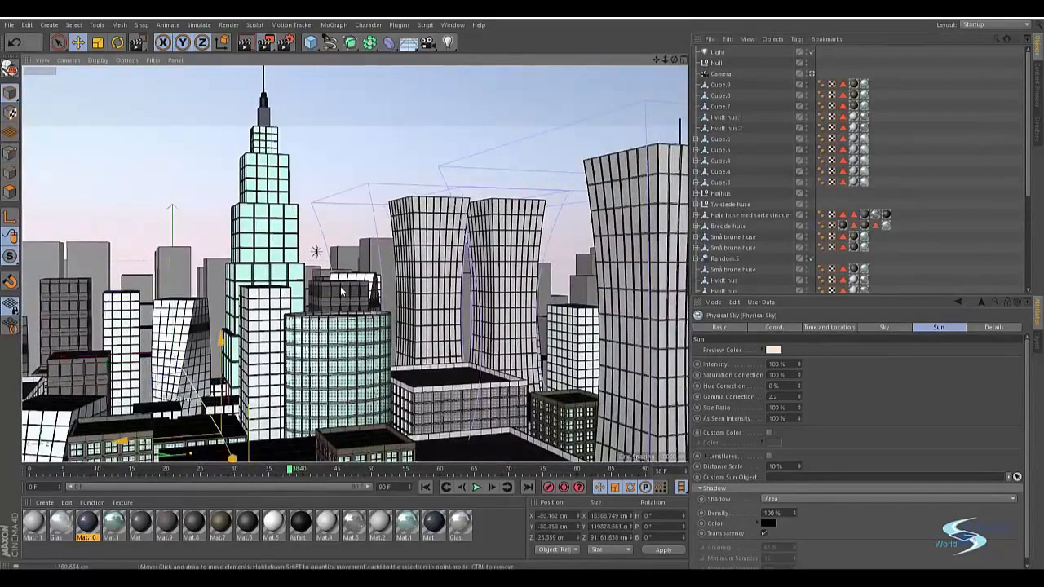
drag(278, 203, 355, 298)
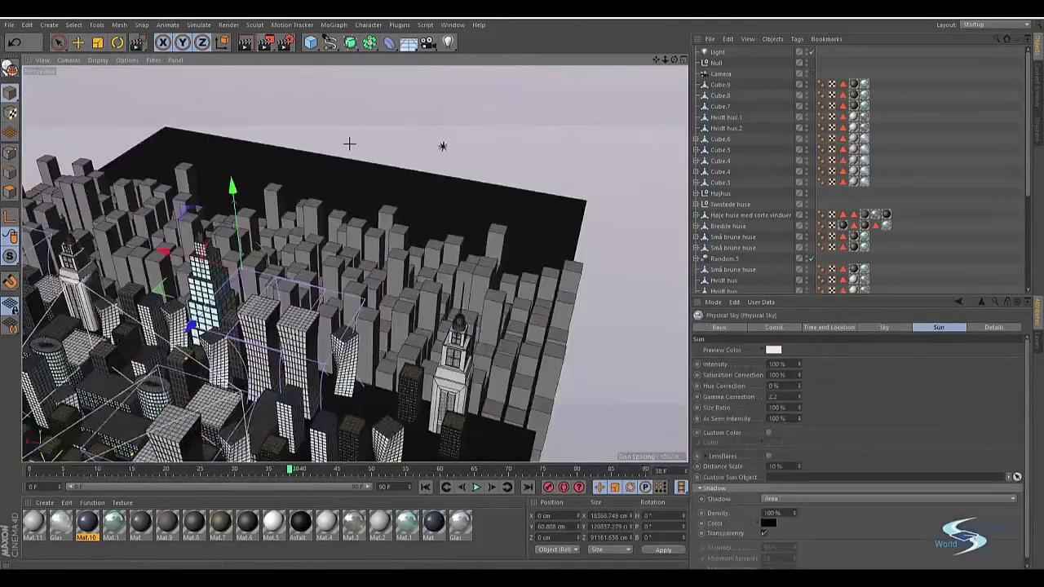
drag(307, 109, 433, 277)
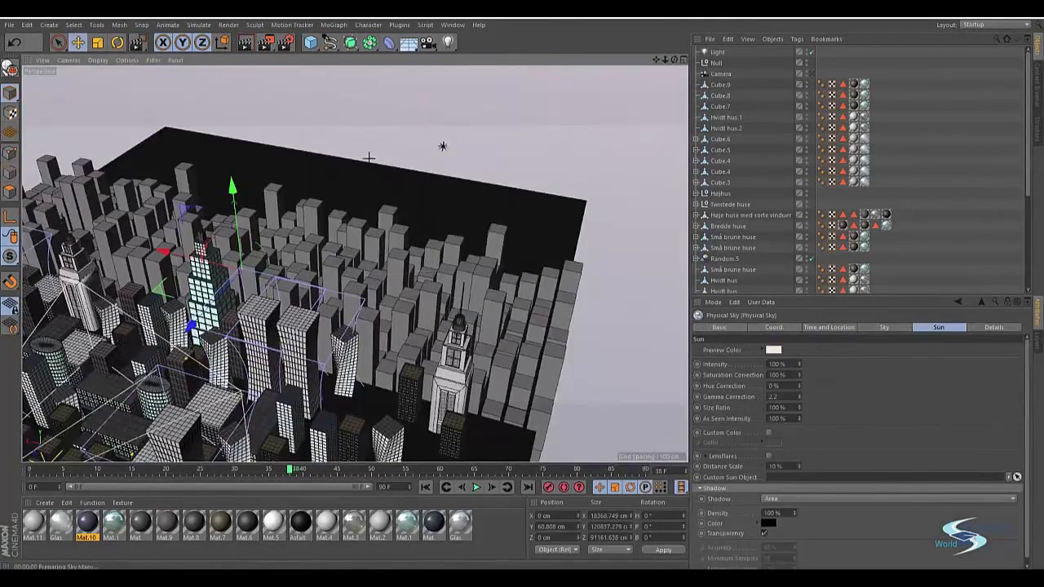
alt+middle_drag(351, 229, 421, 191)
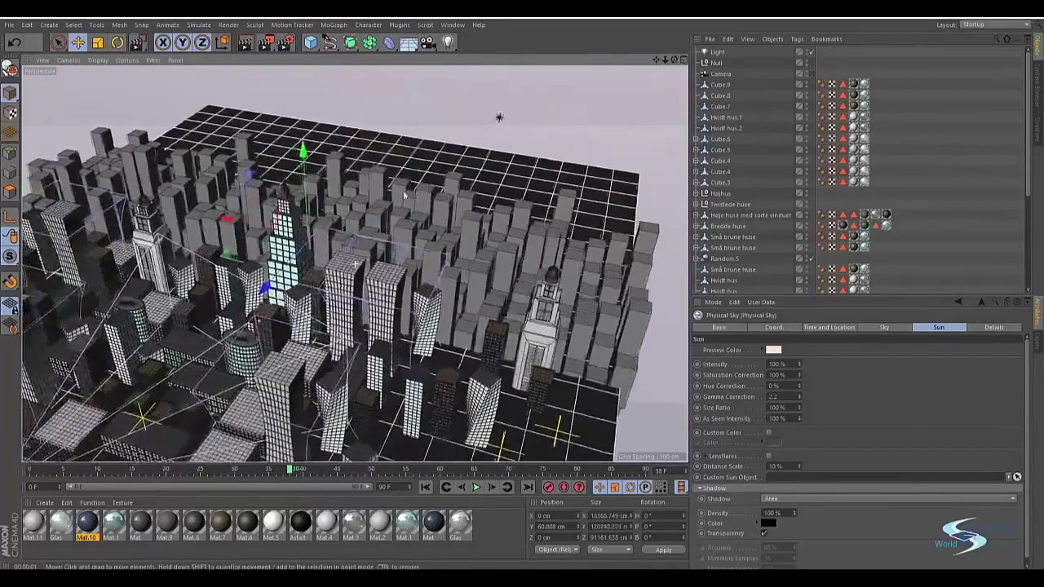
Clear the object selection and examine the city from a lower, more frontal angle in the free perspective view.
drag(290, 124, 324, 149)
key(ctrl+z)
key(space)
key(space)
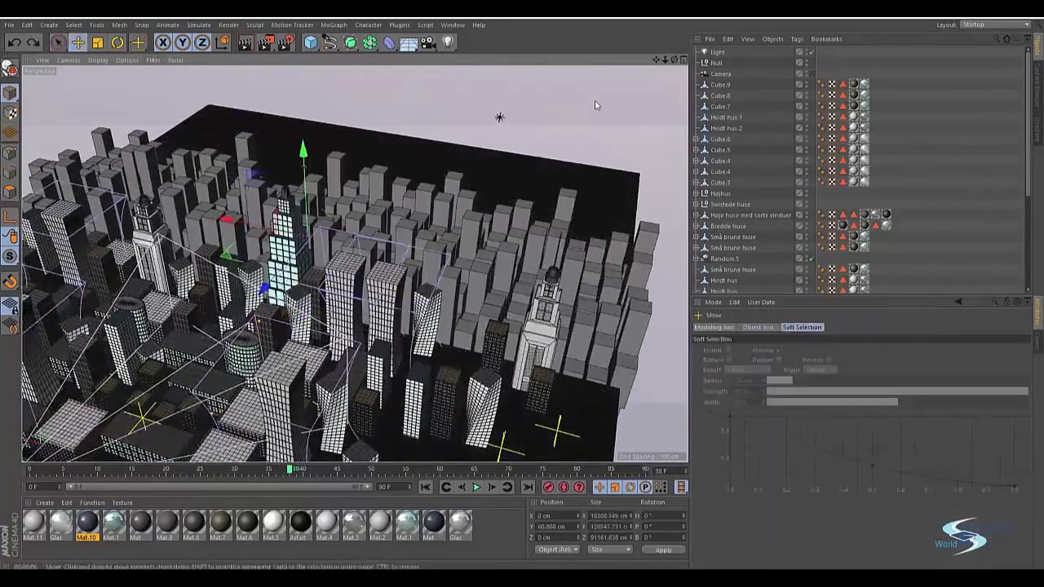
click(595, 100)
alt+drag(477, 173, 533, 128)
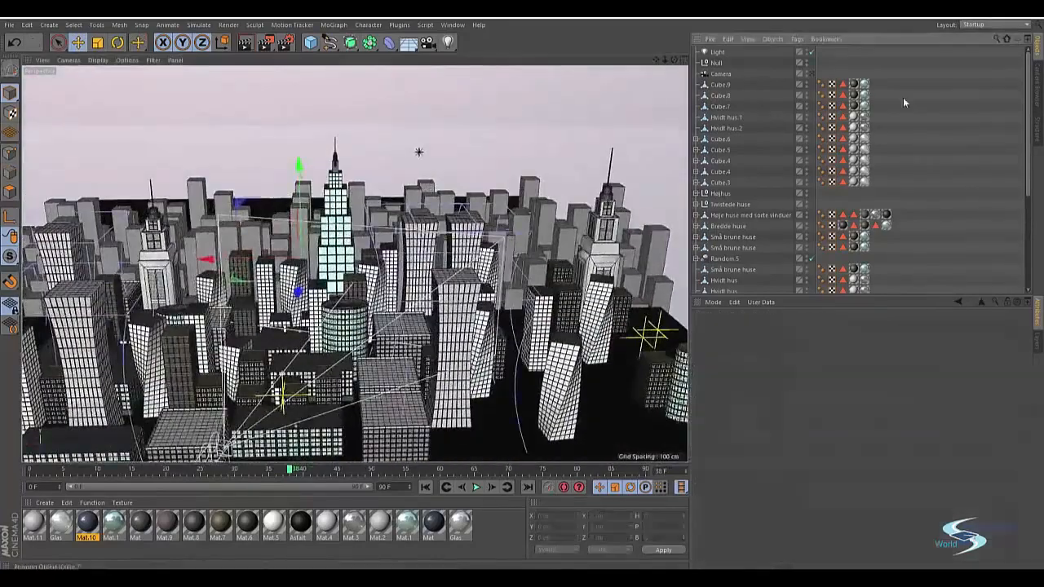
Switch to After Effects, locate the imported light in the composition and try to move it sideways.
key(alt+Tab)
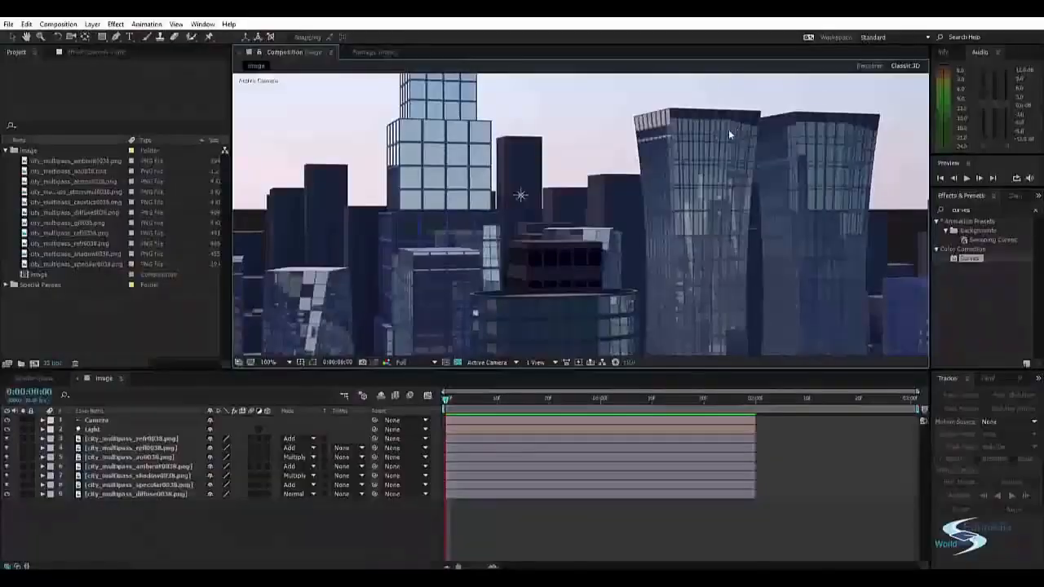
click(521, 196)
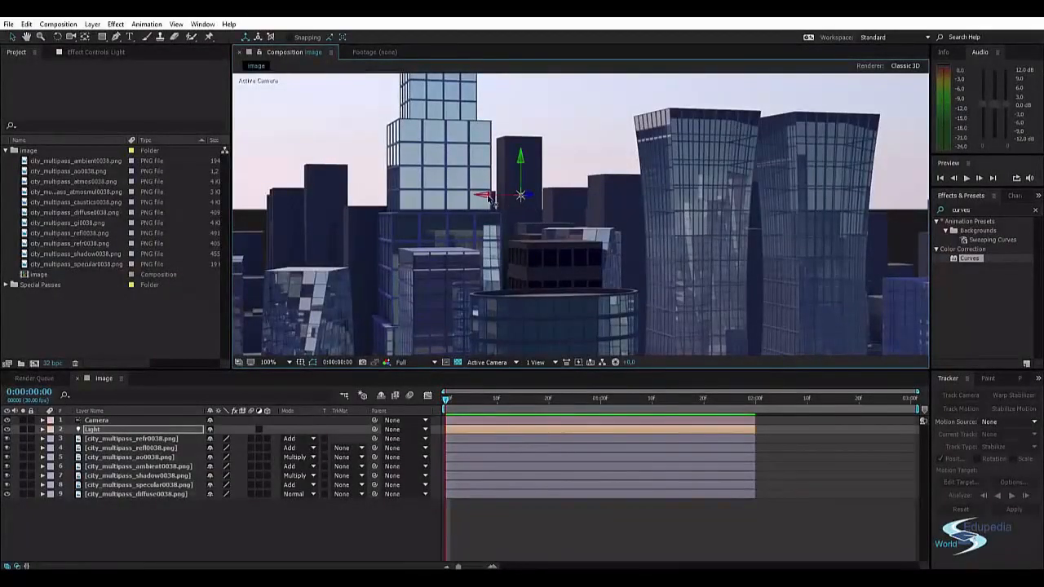
drag(492, 197, 564, 204)
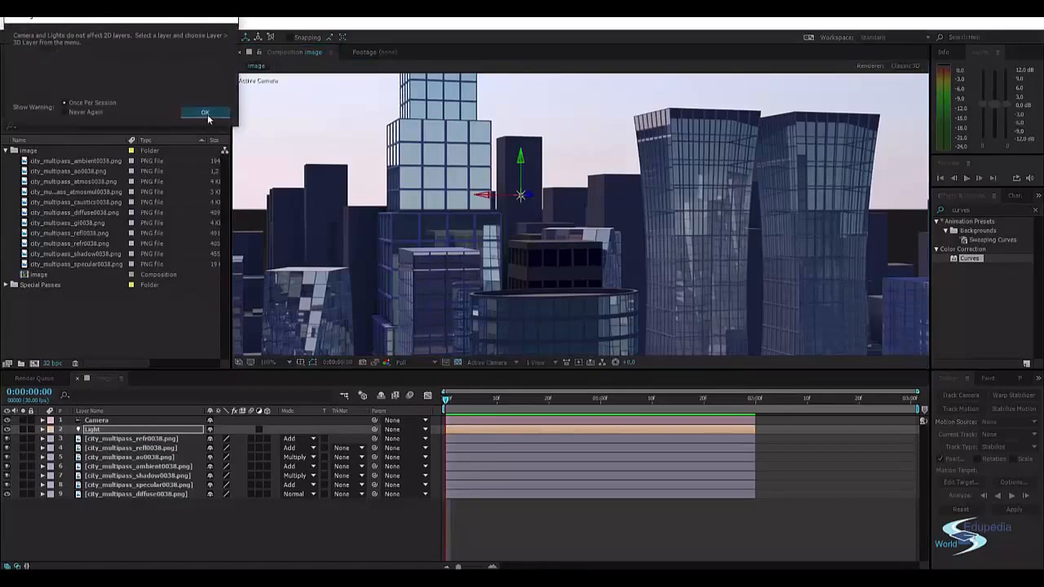
click(205, 113)
click(381, 514)
click(521, 196)
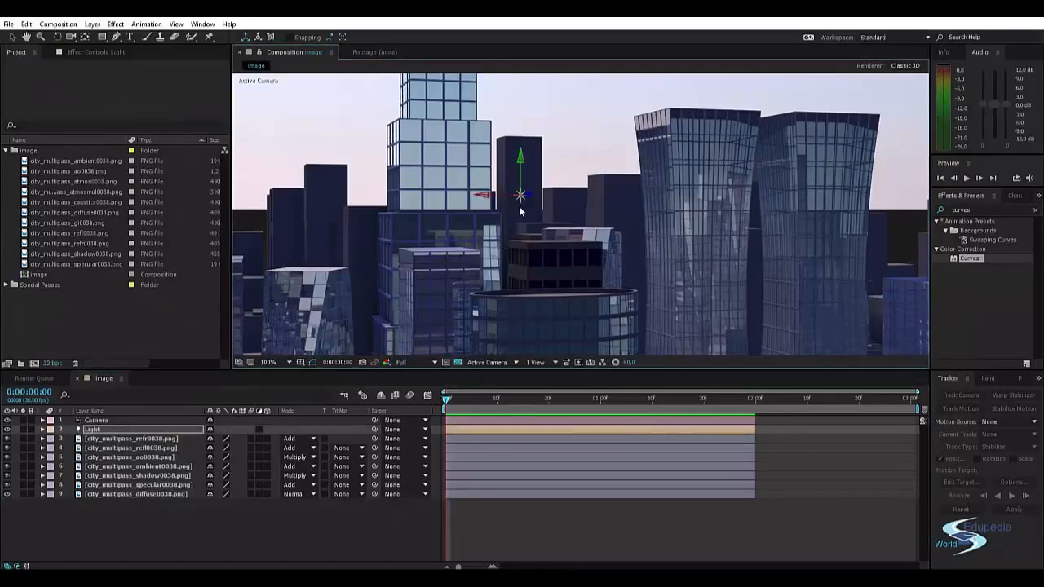
click(381, 532)
mouse_move(445, 402)
mouse_down()
mouse_move(469, 398)
mouse_move(447, 400)
mouse_up()
click(521, 196)
click(324, 530)
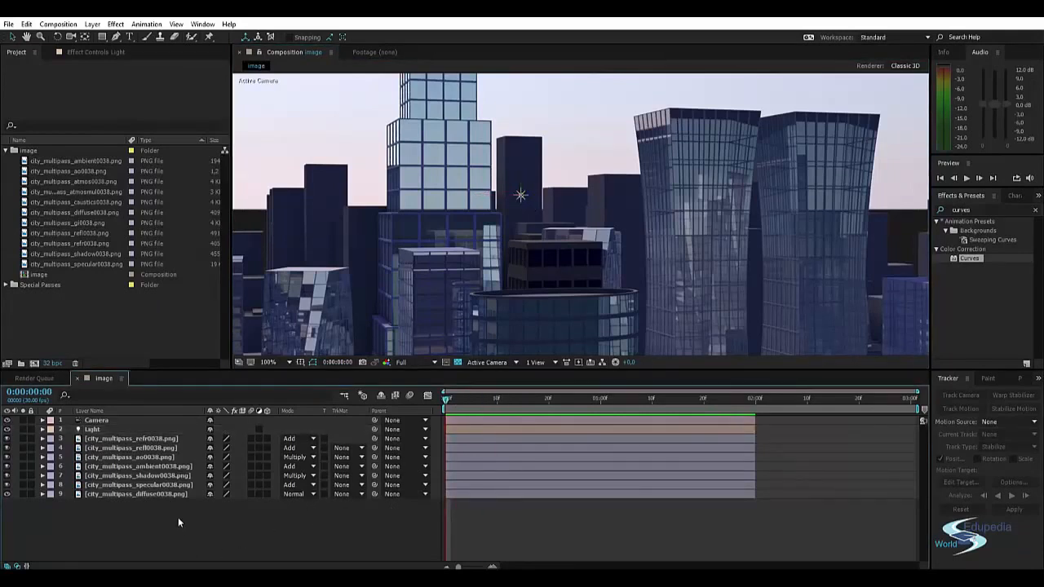
Create a black solid at the composition's size named "optical flares" above all other layers.
key(ctrl+y)
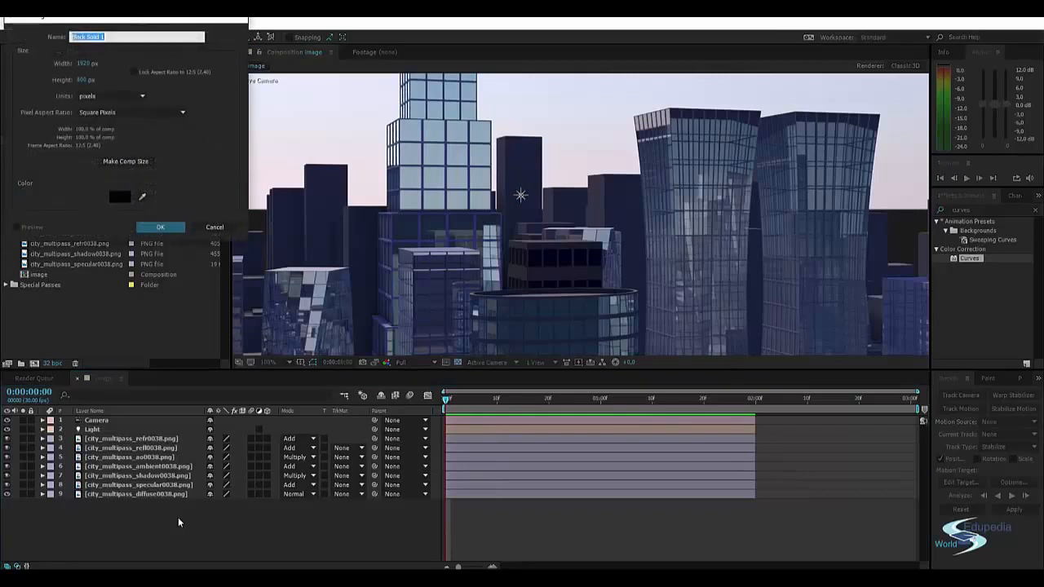
text(optical flares)
key(Return)
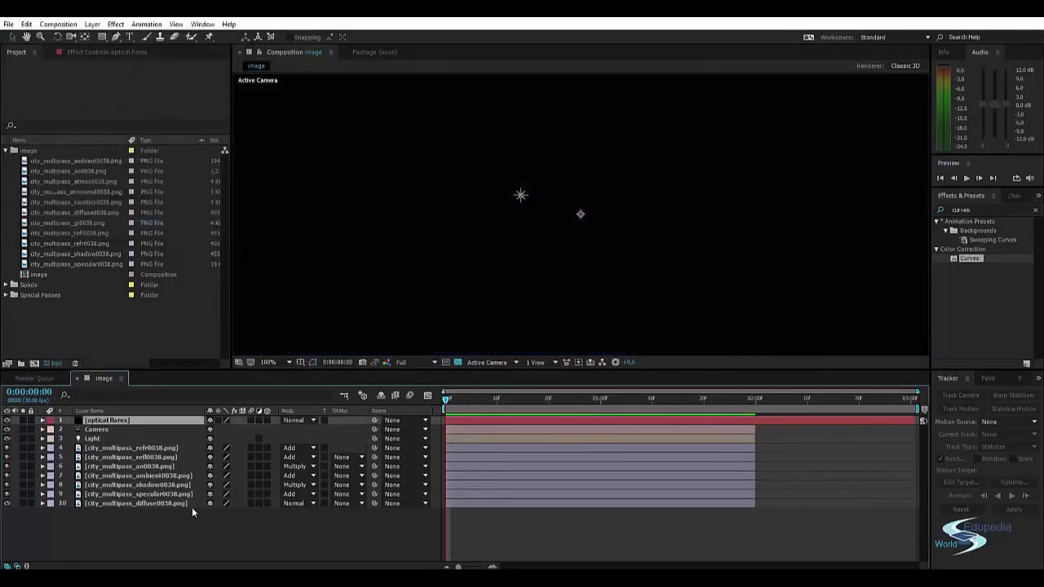
Apply the Optical Flares effect to the new solid and set its positioning source type to Track Lights.
click(972, 210)
text(opti)
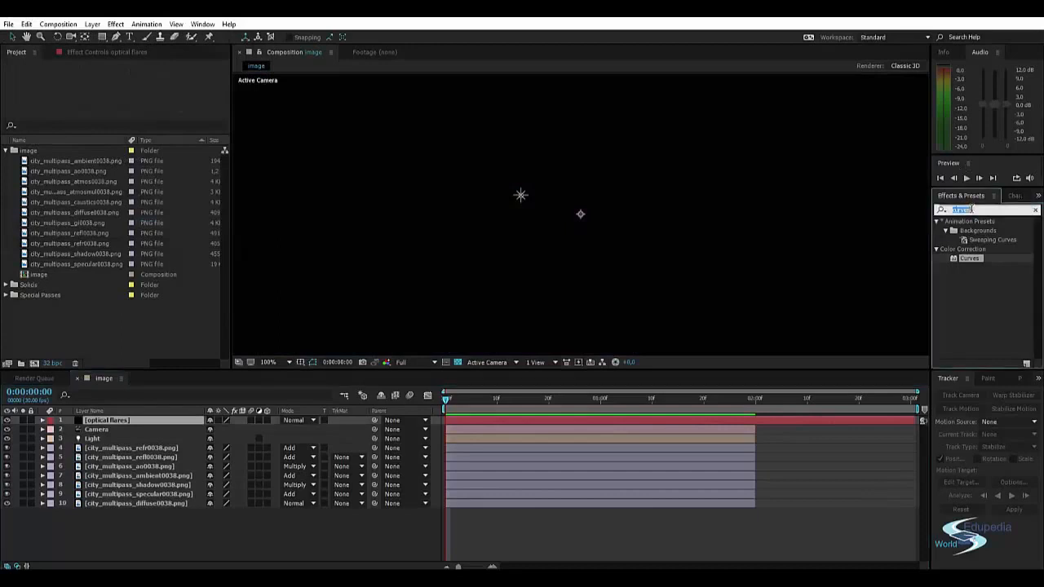
text(cal)
drag(950, 236, 132, 420)
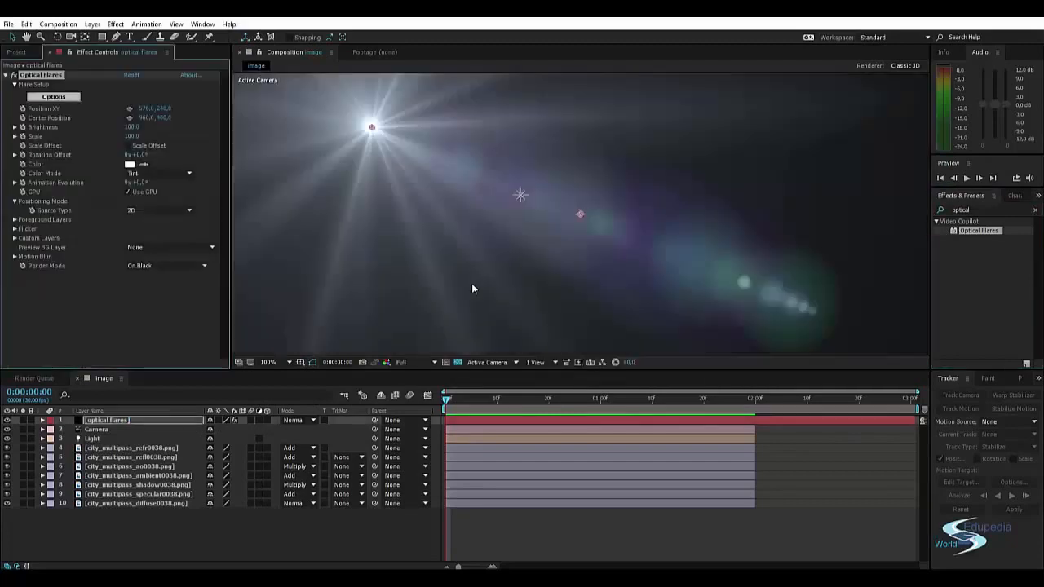
click(155, 211)
click(174, 245)
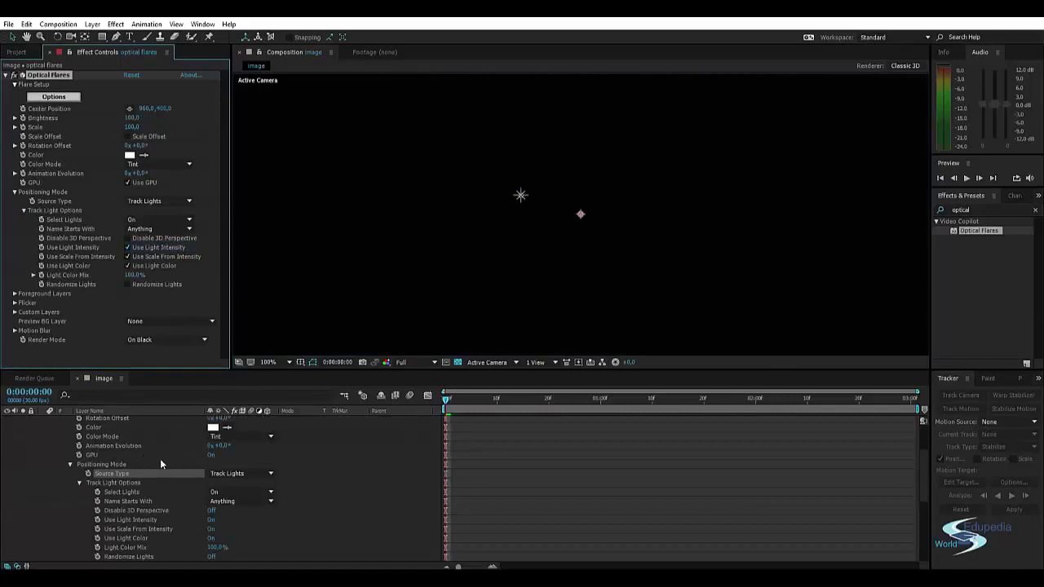
scroll(160, 463, up, 3)
click(42, 420)
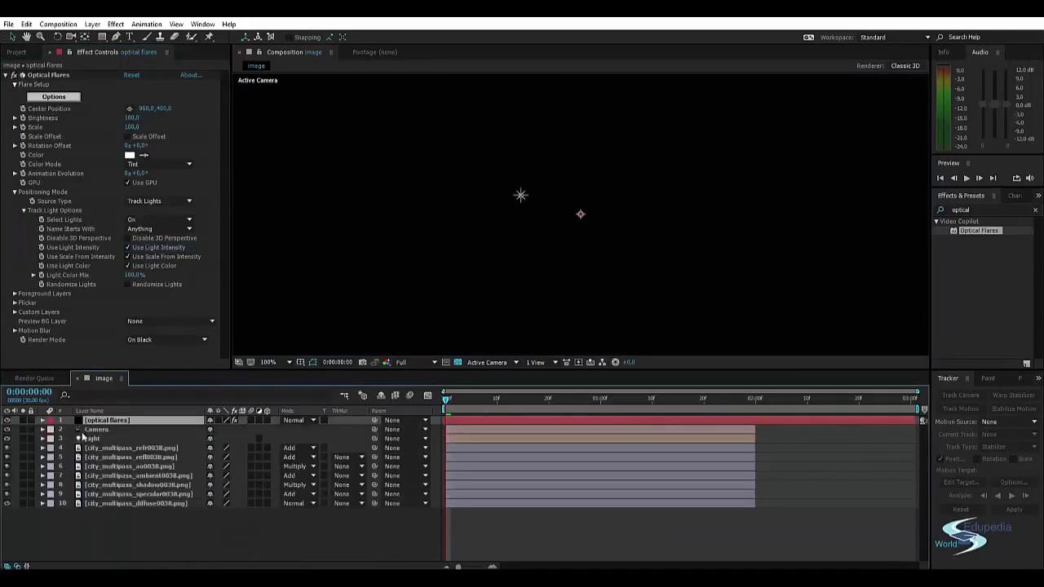
Raise the Light layer's intensity to 100%.
click(92, 439)
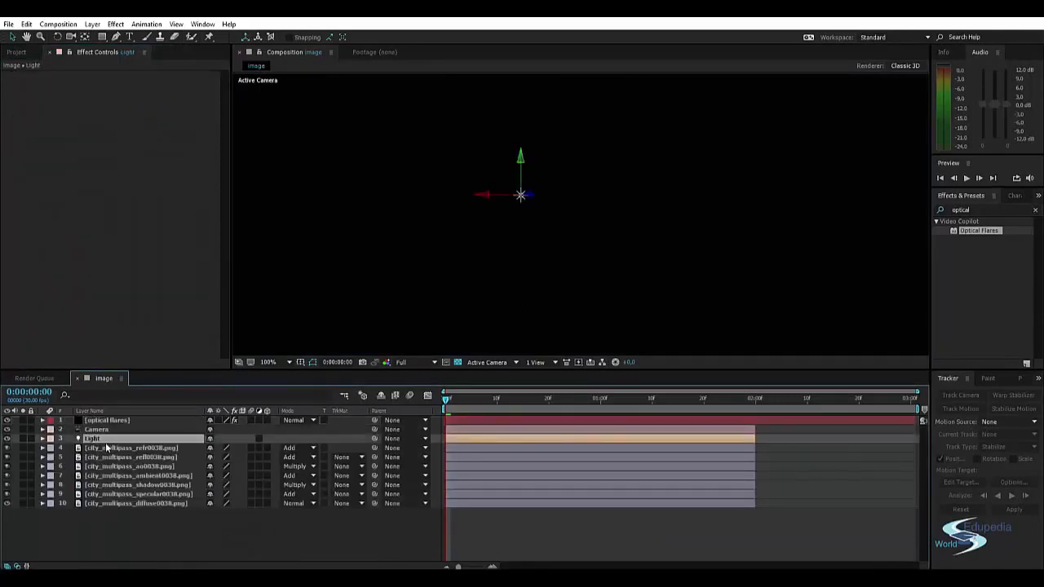
key(t)
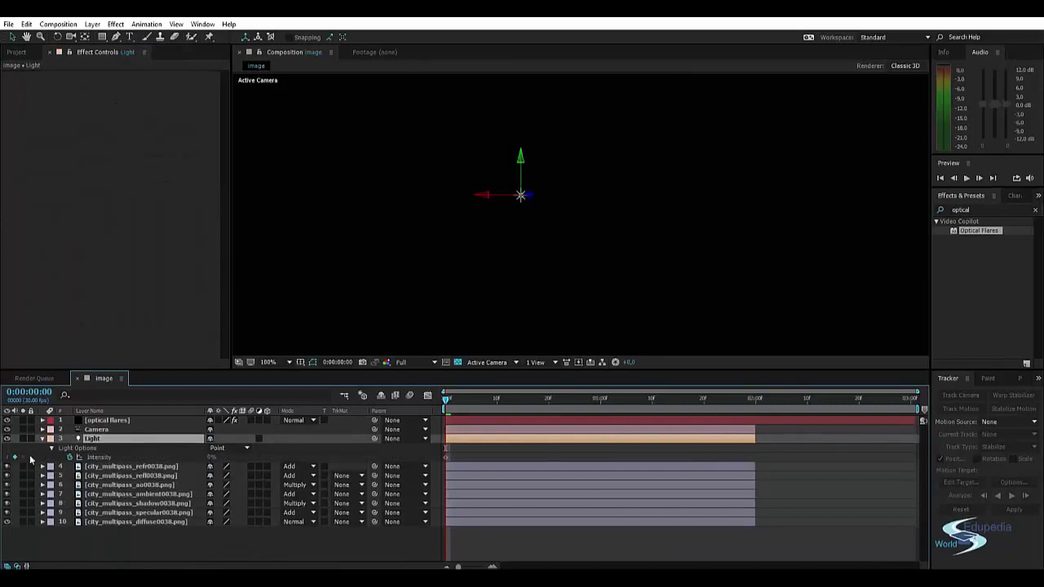
click(88, 457)
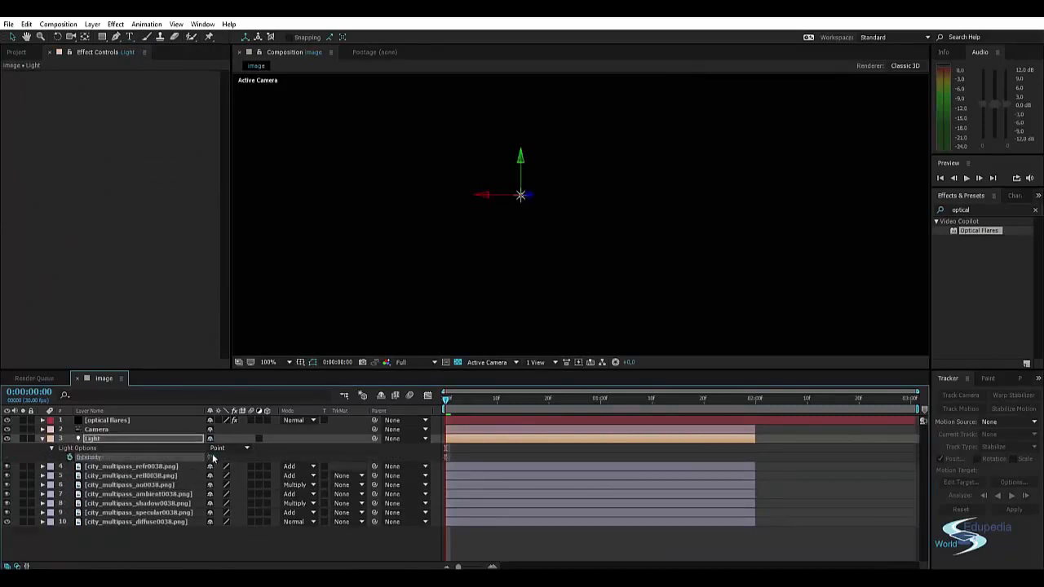
drag(213, 458, 257, 462)
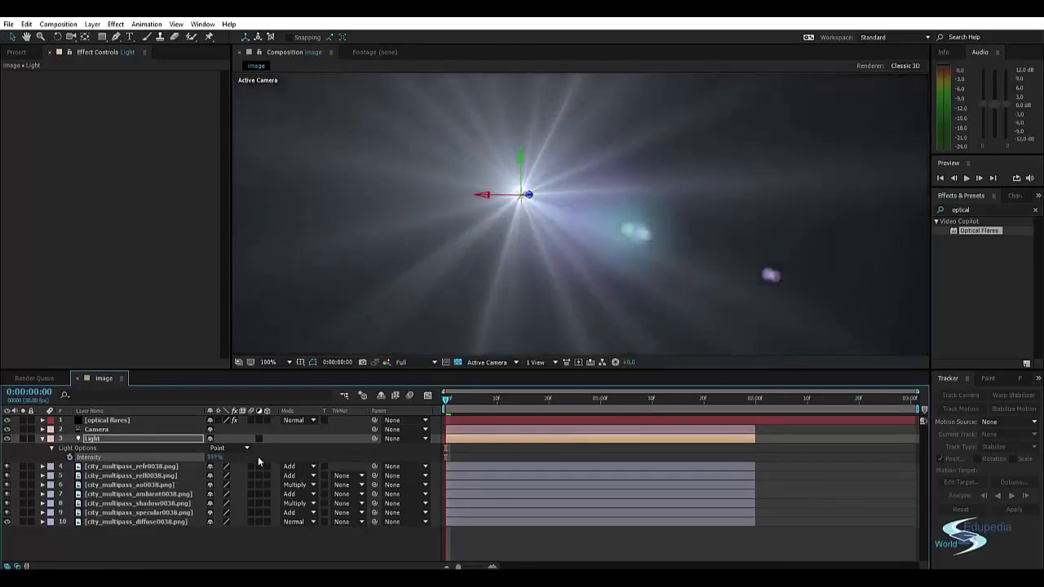
Check the camera view in Cinema 4D, return to After Effects and set the Optical Flares render mode to On Transparent.
click(107, 421)
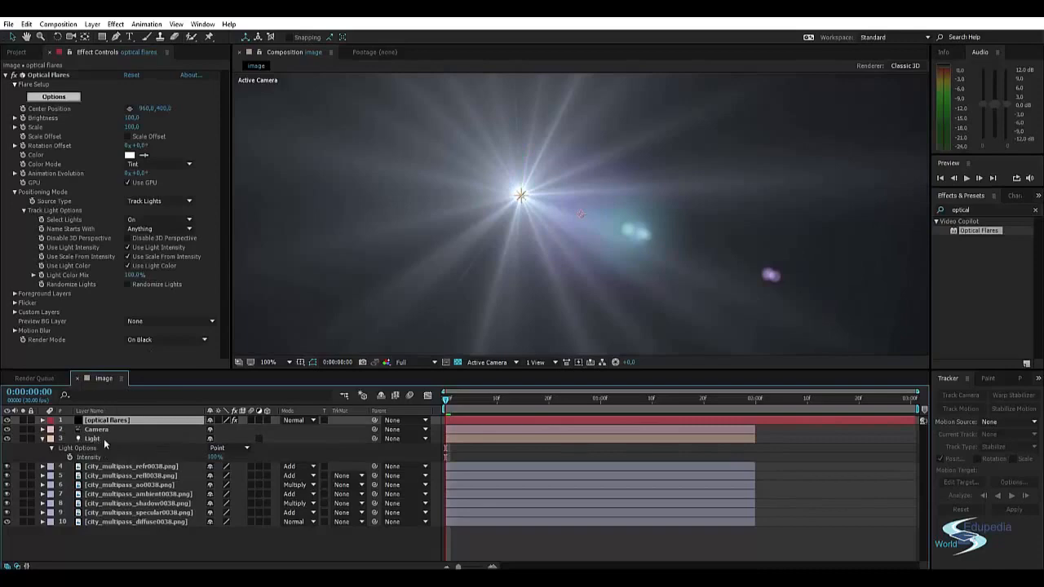
key(alt+Tab)
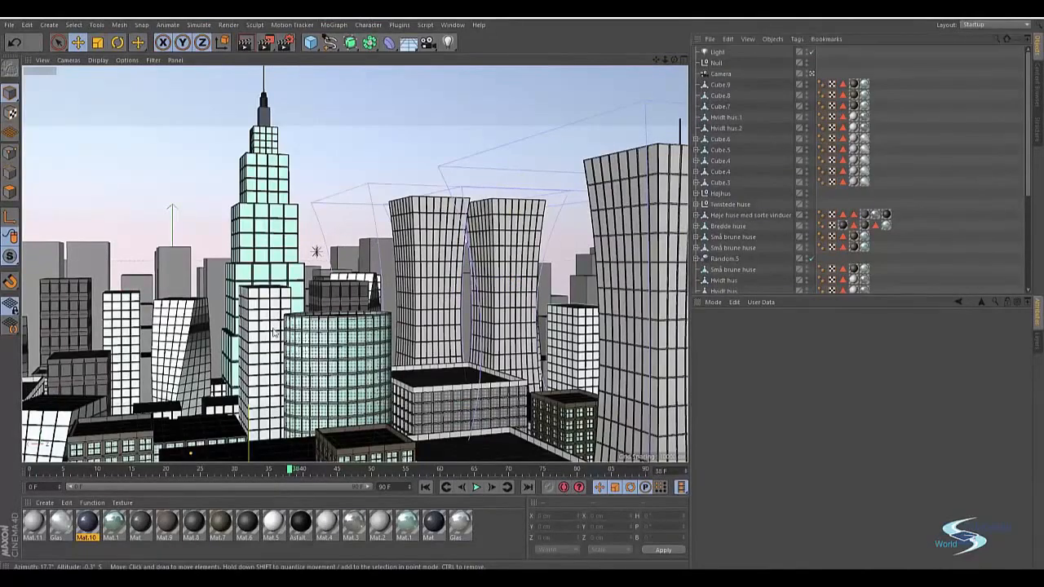
key(alt+Tab)
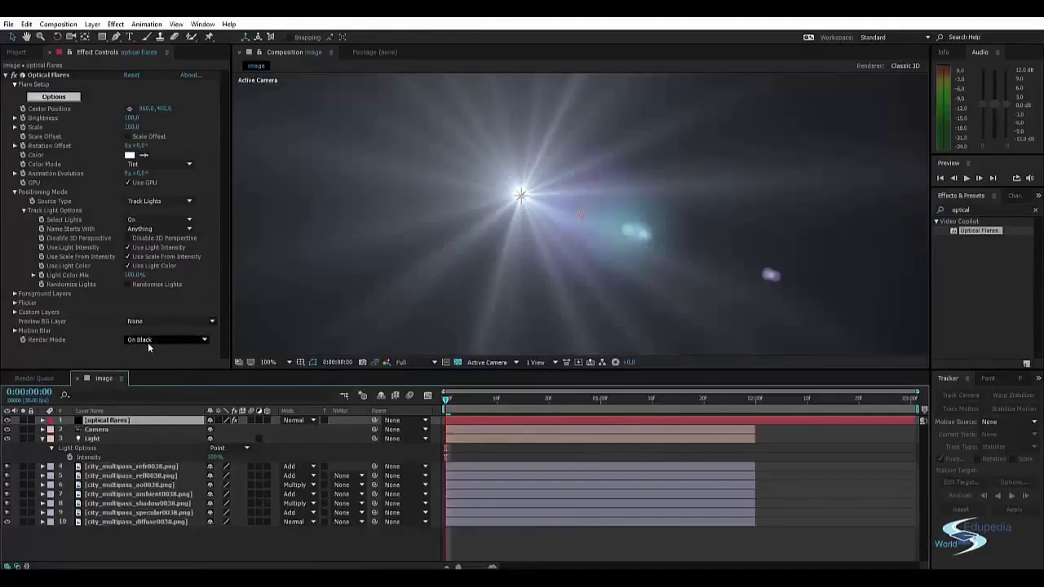
click(149, 340)
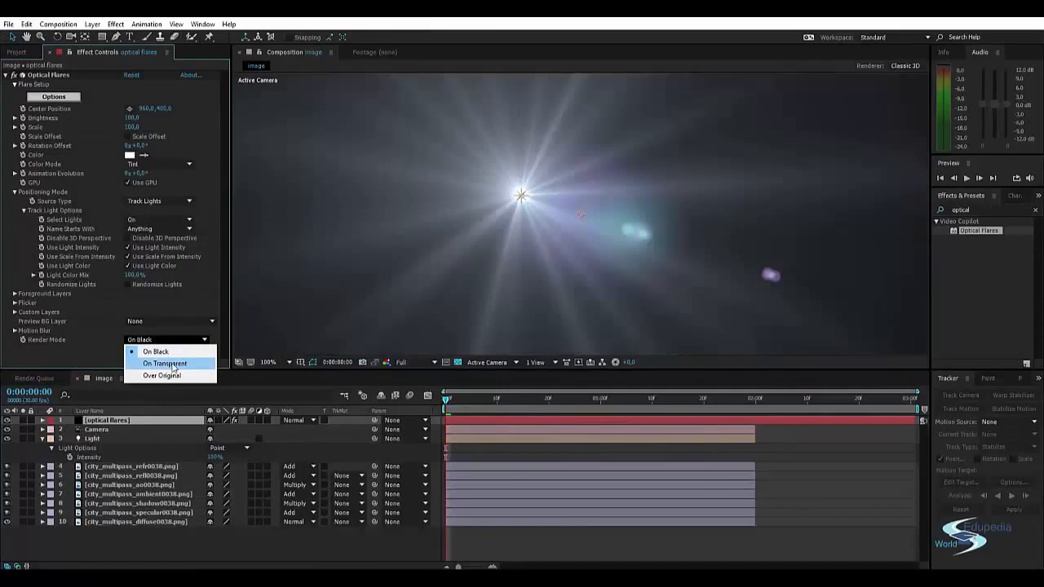
click(166, 364)
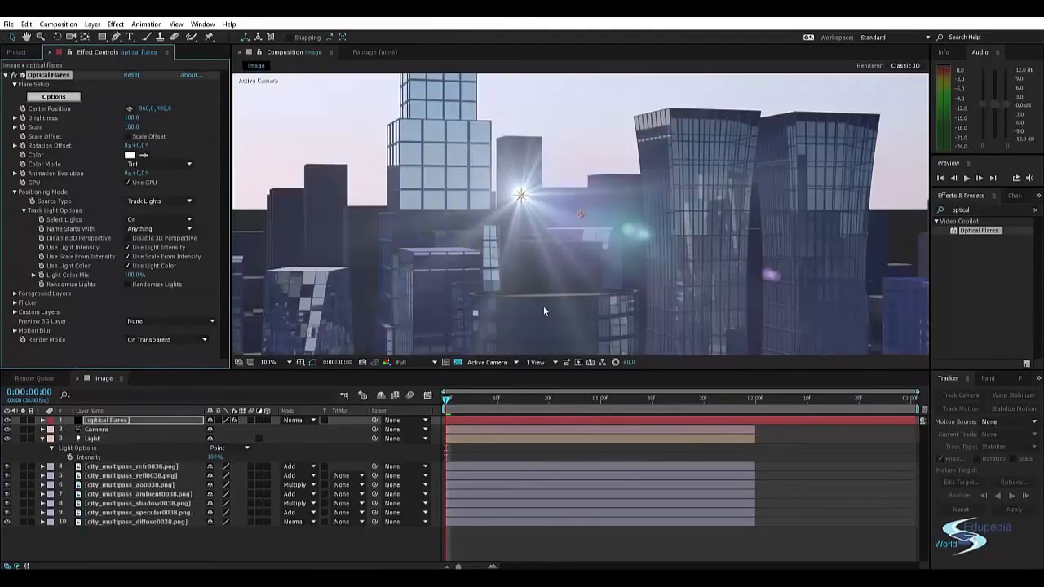
Move the light just outside the frame's left edge, at sky height above the buildings.
click(982, 325)
scroll(664, 219, down, 2)
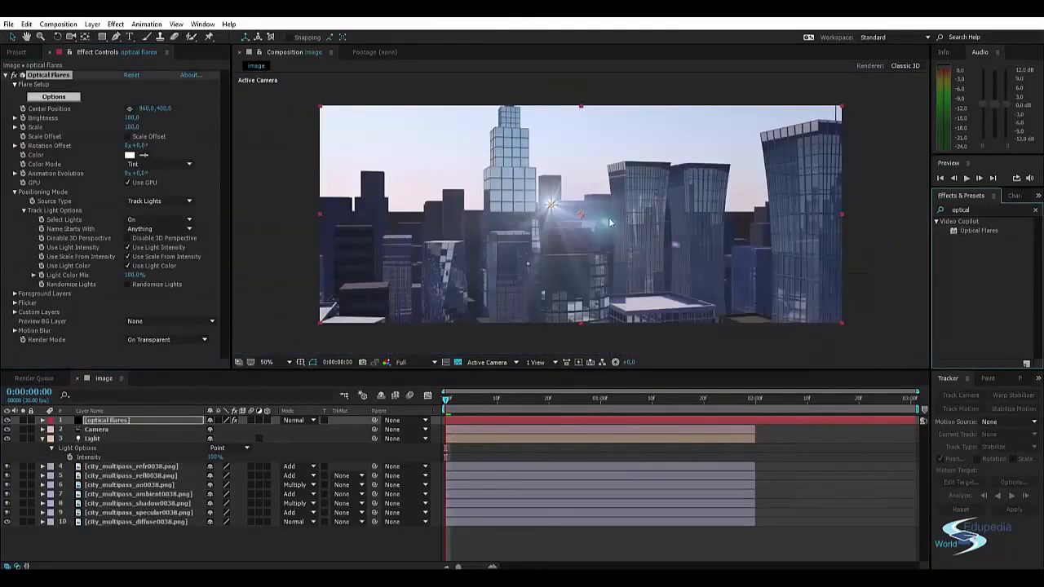
click(273, 164)
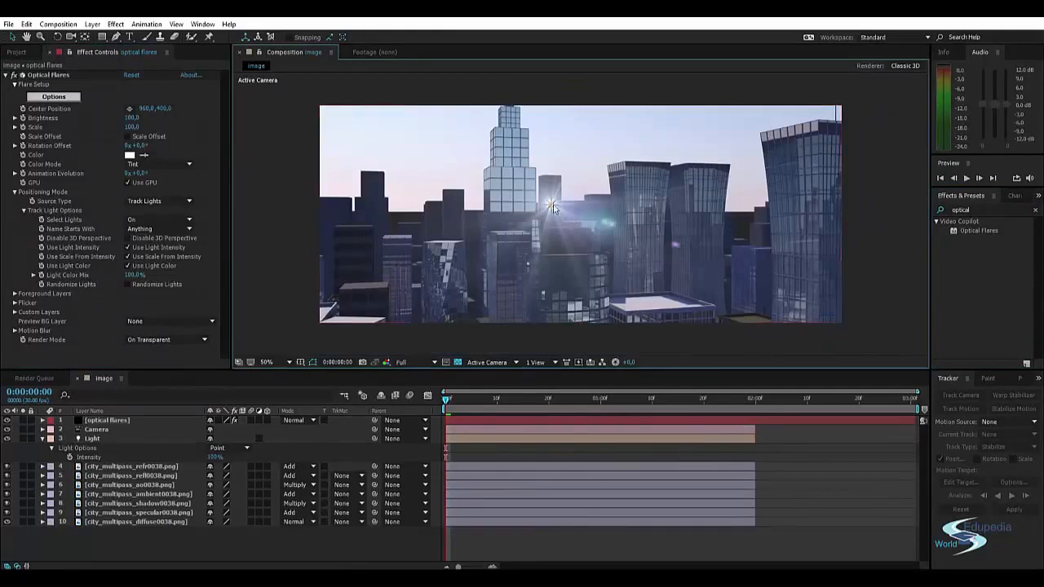
scroll(560, 213, up, 1)
scroll(560, 213, down, 1)
middle_drag(523, 209, 505, 225)
click(534, 220)
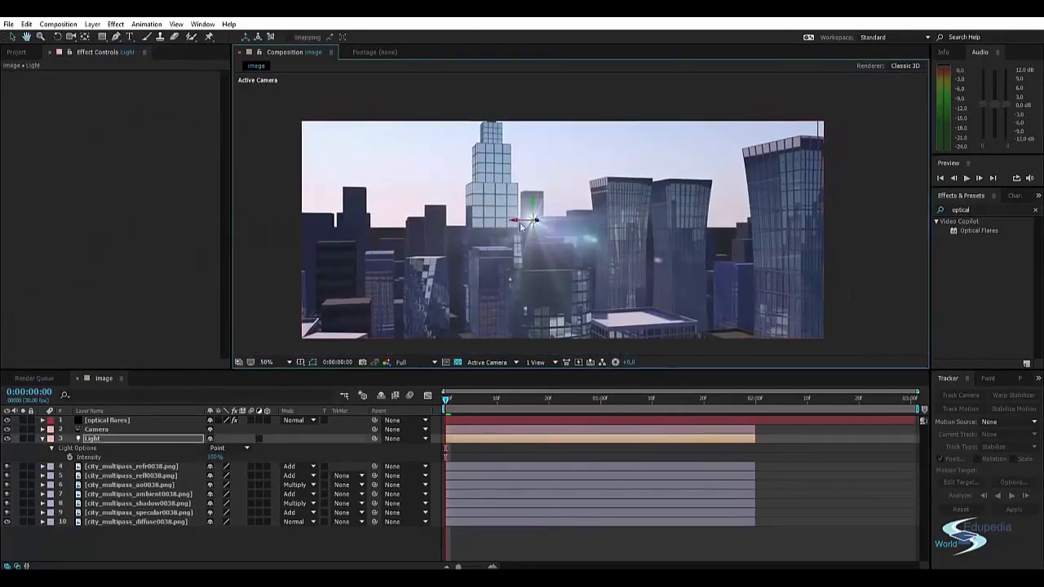
drag(532, 218, 268, 154)
drag(270, 153, 292, 155)
click(550, 112)
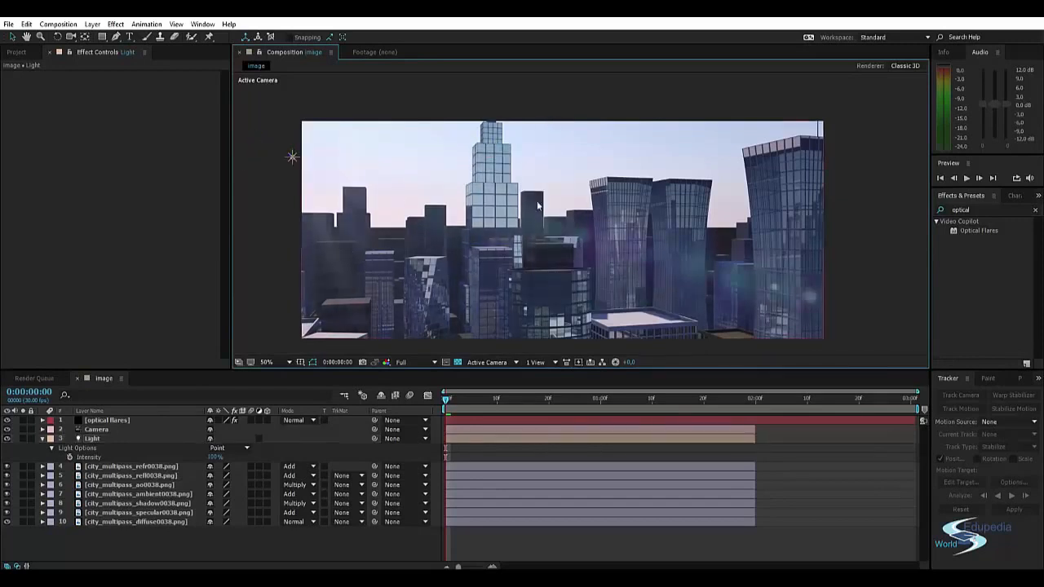
middle_drag(545, 207, 544, 187)
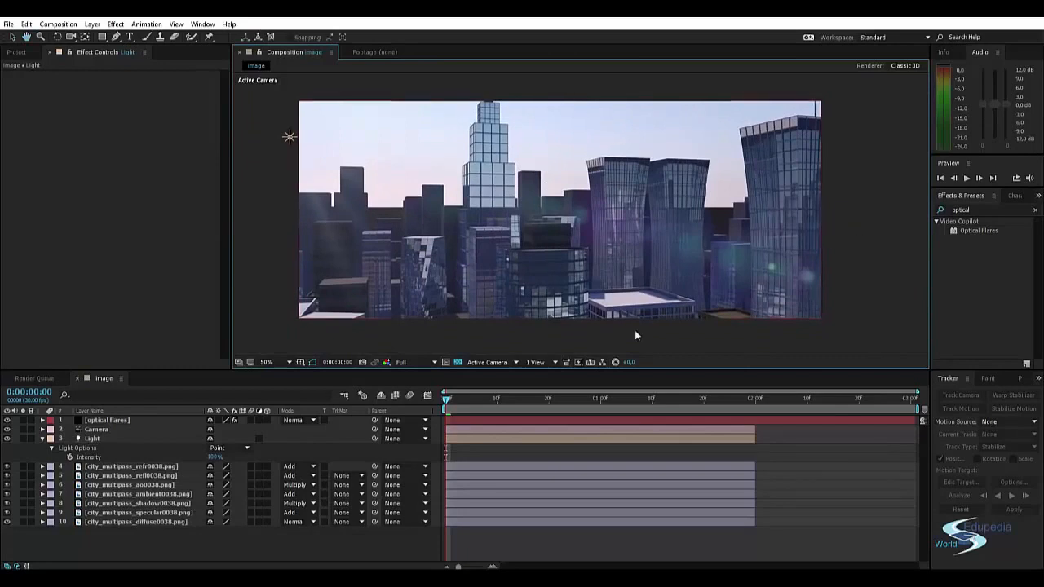
Collapse the light's properties and lower the opacity of the reflection pass city_multipass_refl0038.png to 73%.
click(150, 545)
click(43, 439)
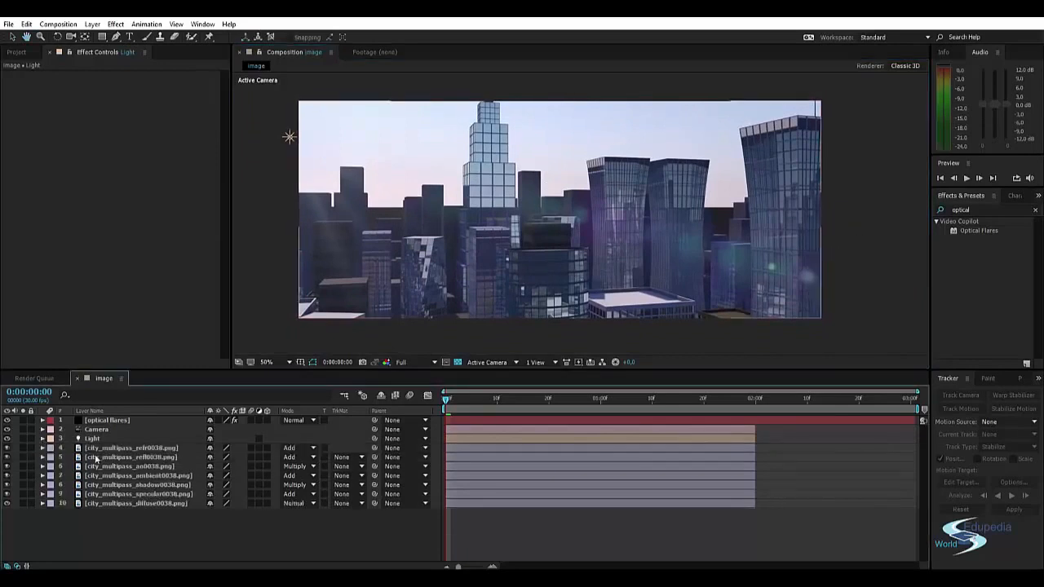
click(129, 448)
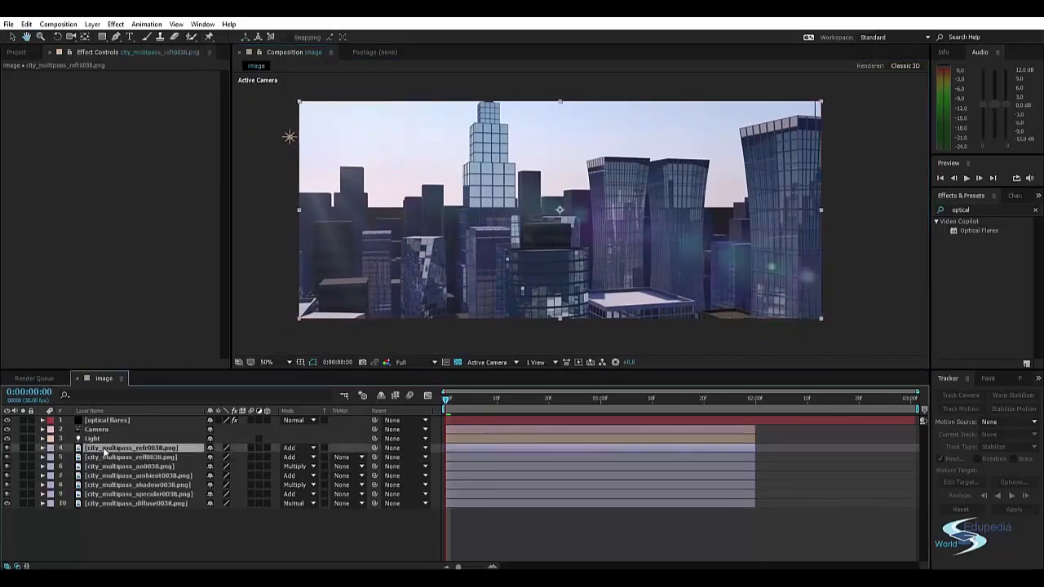
click(164, 458)
key(t)
mouse_move(209, 467)
mouse_down()
mouse_move(187, 467)
mouse_move(197, 467)
mouse_up()
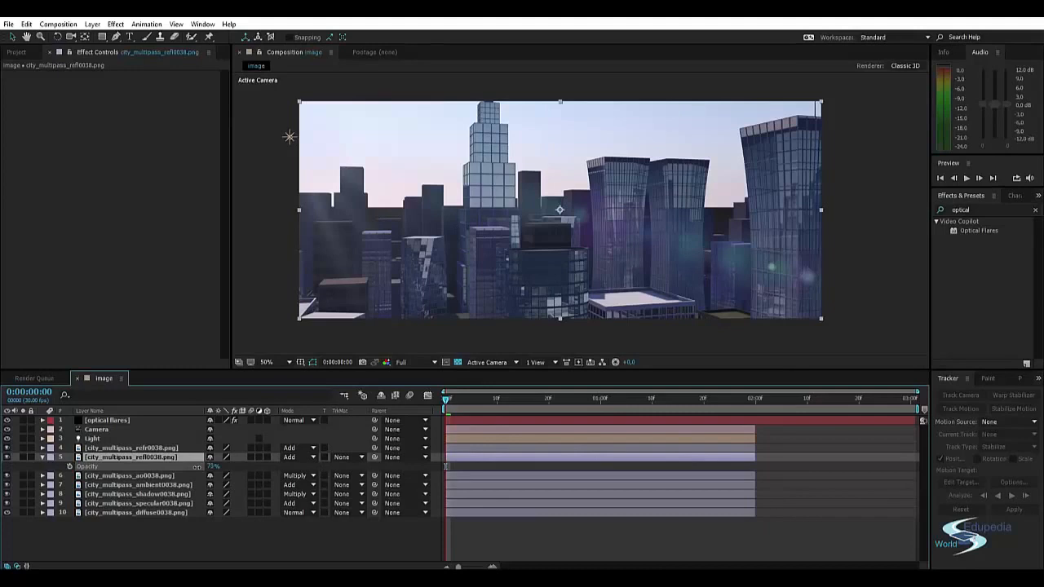
key(Return)
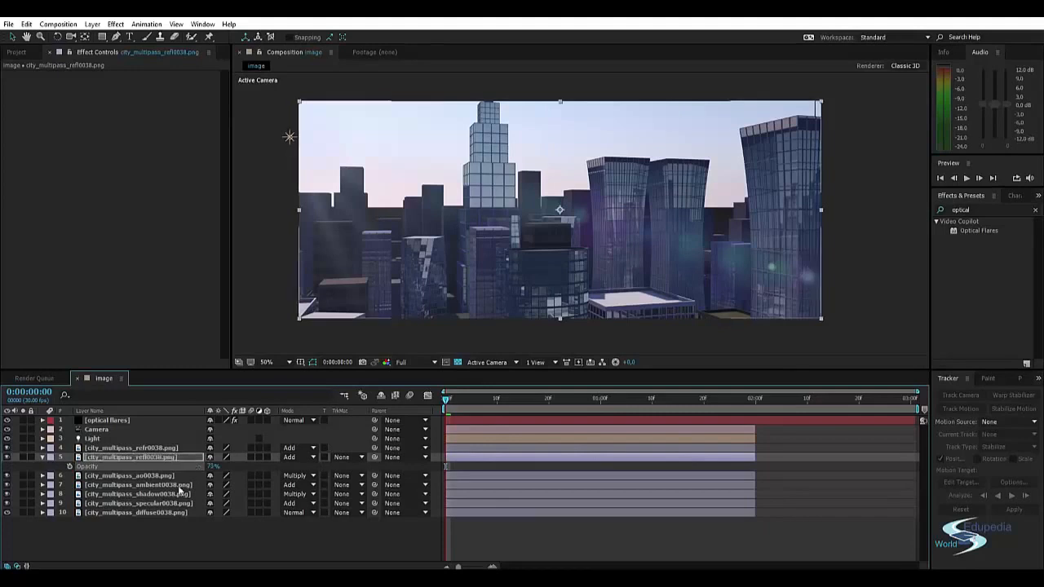
Apply a Curves effect to the ambient pass city_multipass_ambient0038.png.
click(131, 485)
double_click(981, 209)
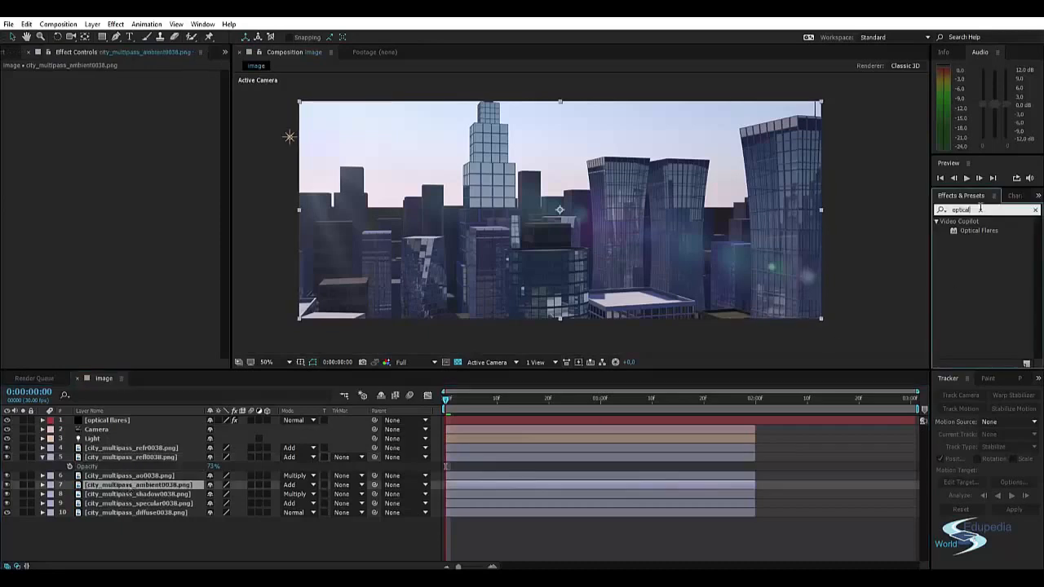
text(curves)
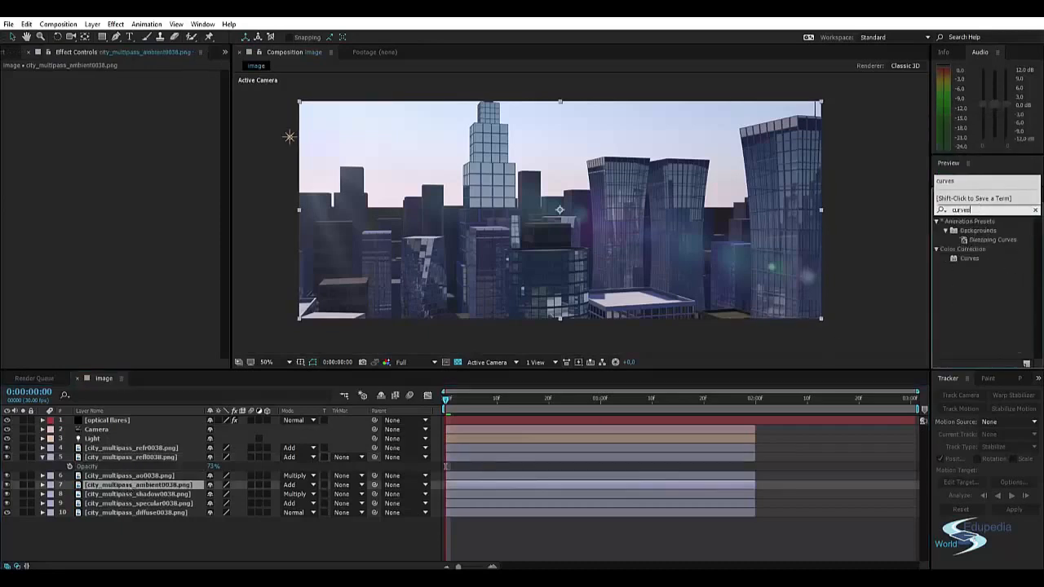
drag(969, 258, 135, 485)
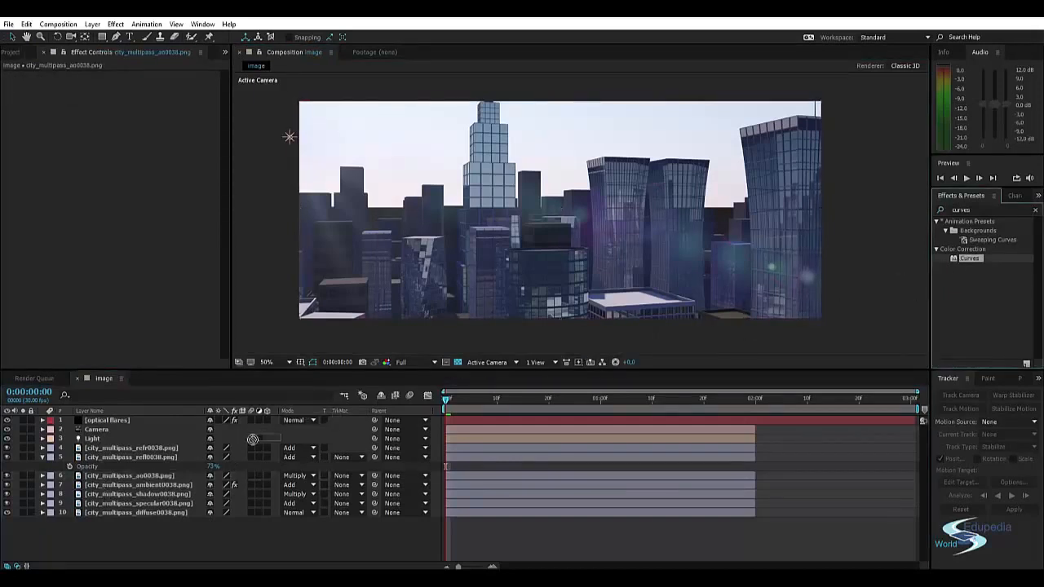
Apply a Curves effect to the ambient occlusion pass and pull the midtones of its RGB curve down slightly.
click(147, 476)
drag(145, 479, 146, 478)
drag(92, 186, 102, 196)
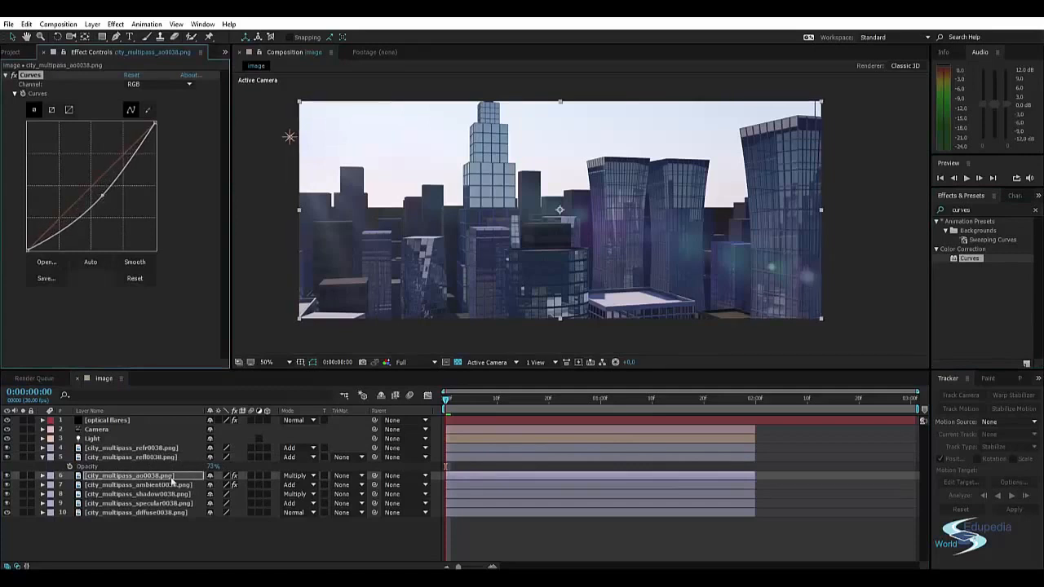
Apply a Curves effect to the shadow pass city_multipass_shadow0038.png and pull the midtones of its RGB curve down.
click(152, 494)
drag(970, 258, 113, 198)
click(265, 207)
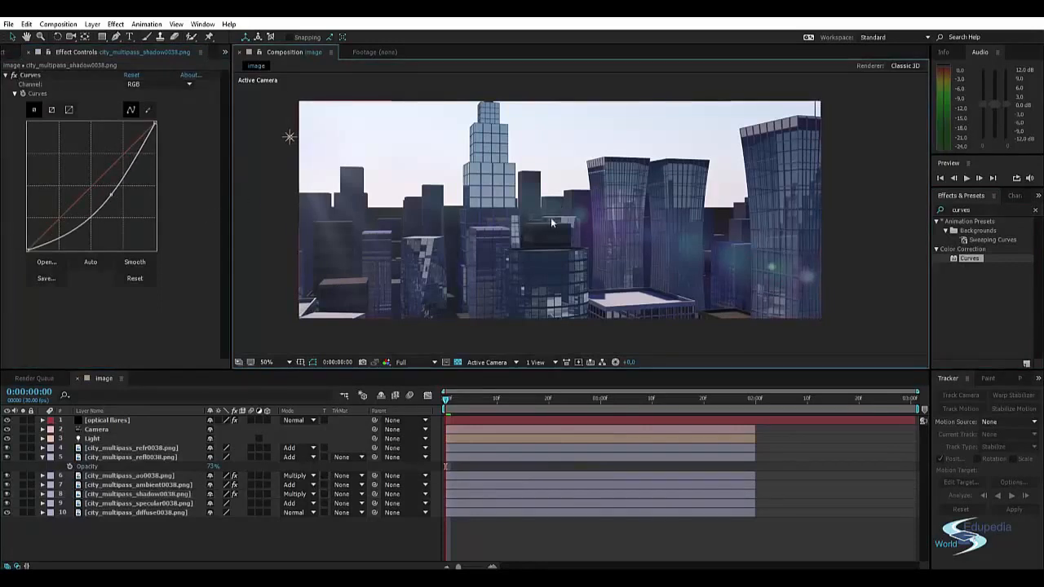
middle_drag(553, 198, 552, 204)
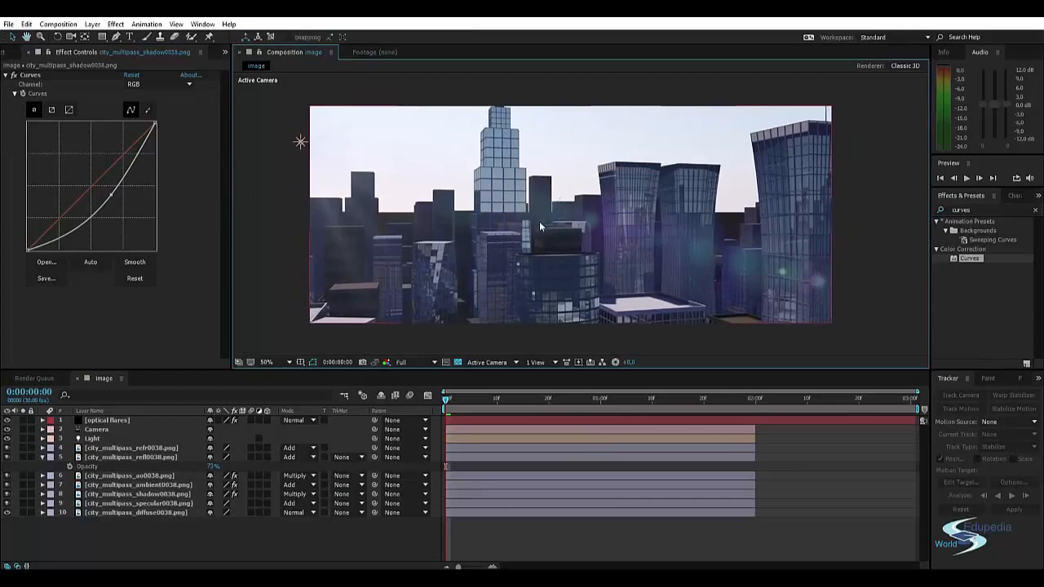
Clear the effects search and collapse the properties of the reflection pass city_multipass_refl0038.png.
click(1035, 210)
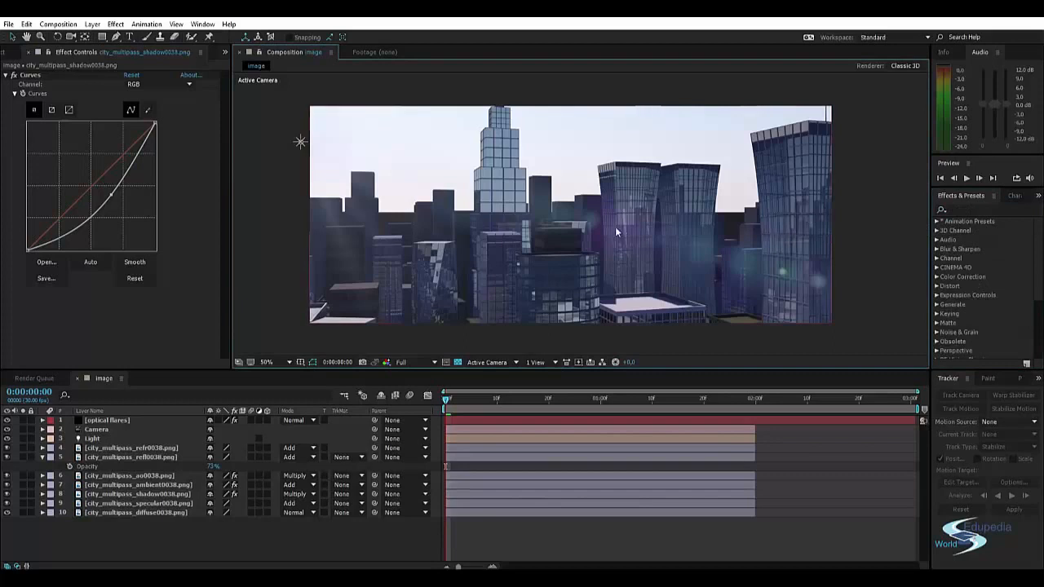
scroll(615, 226, up, 2)
middle_drag(576, 224, 596, 220)
scroll(595, 218, down, 2)
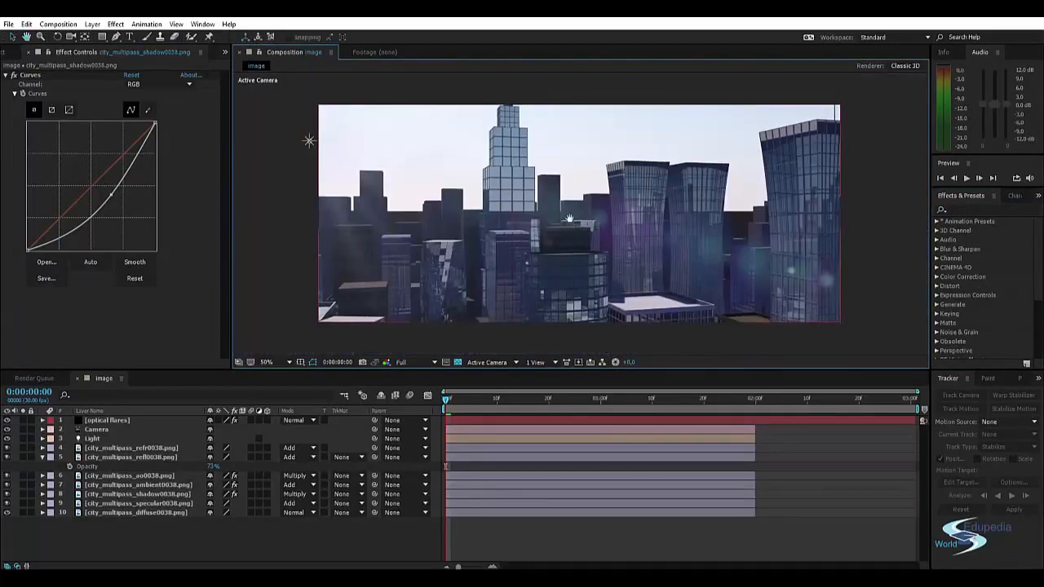
mouse_move(262, 114)
middle_down()
mouse_move(250, 110)
mouse_move(259, 116)
middle_up()
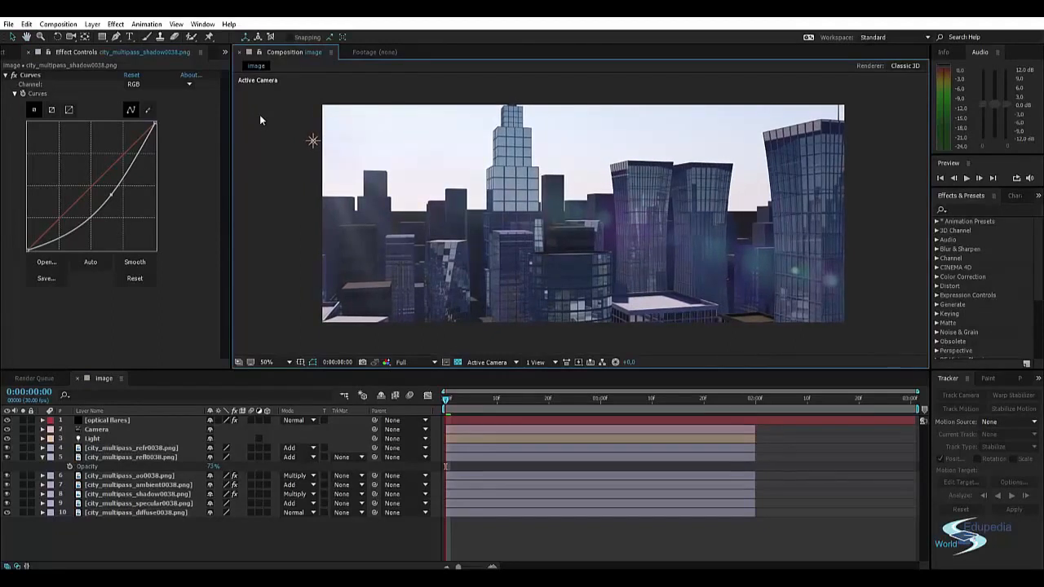
click(42, 458)
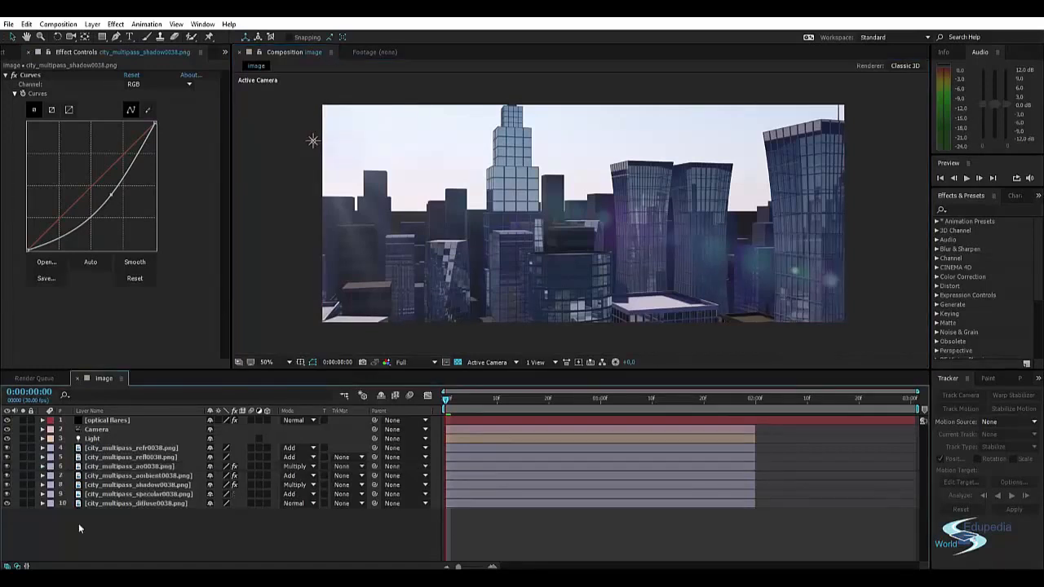
drag(120, 533, 128, 429)
click(199, 532)
drag(125, 526, 188, 416)
click(178, 552)
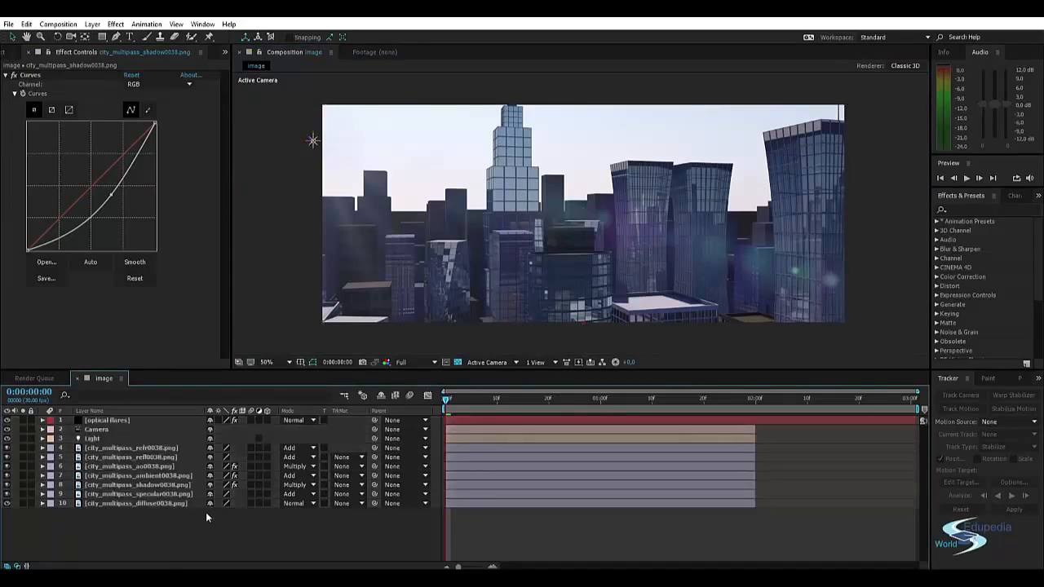
drag(206, 512, 188, 418)
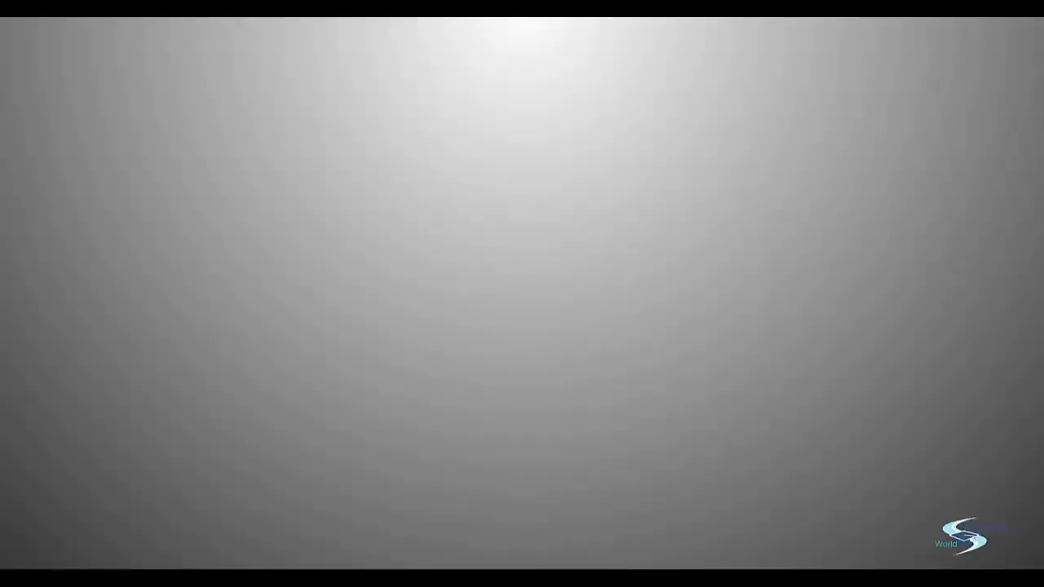